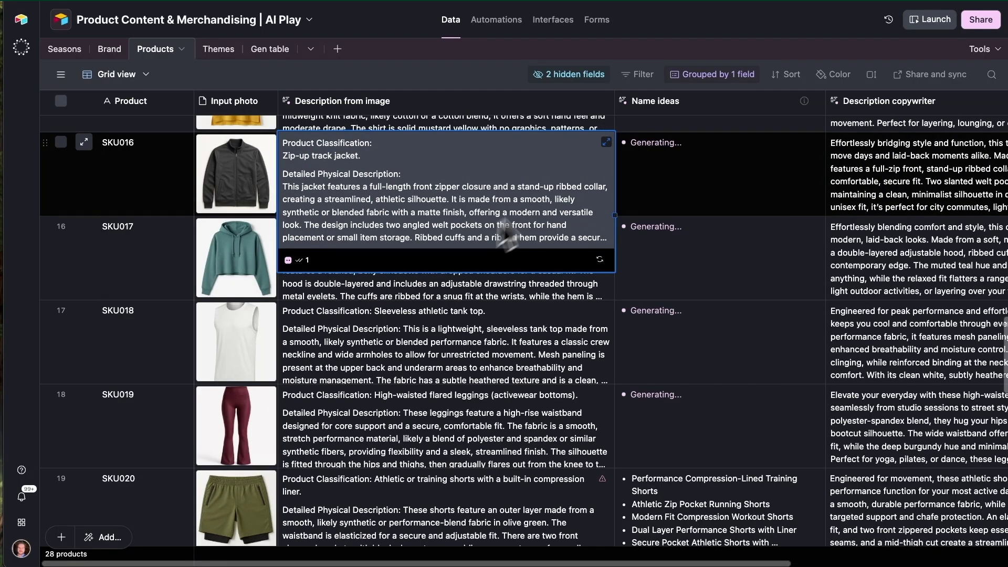
Step: Read SKU016's expanded image description, then scroll down and expand SKU026's description cell
left_click(606, 142)
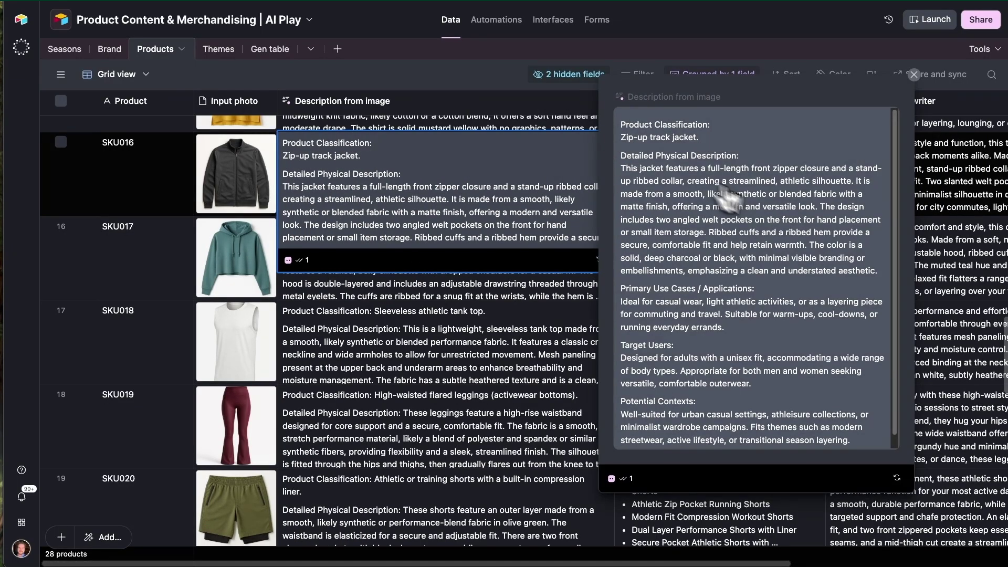
scroll(717, 252, "down", 1)
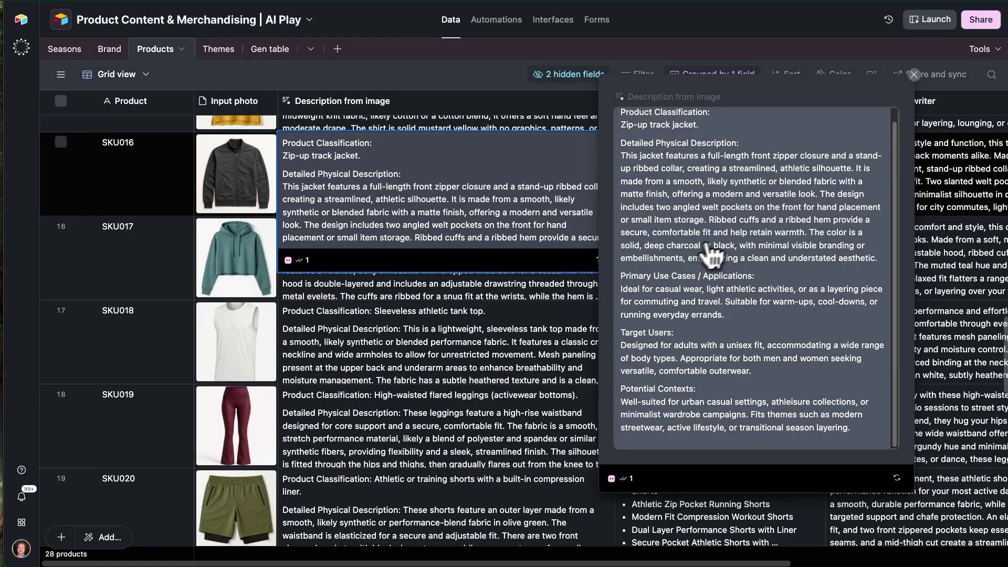
left_click(428, 316)
scroll(406, 335, "down", 5)
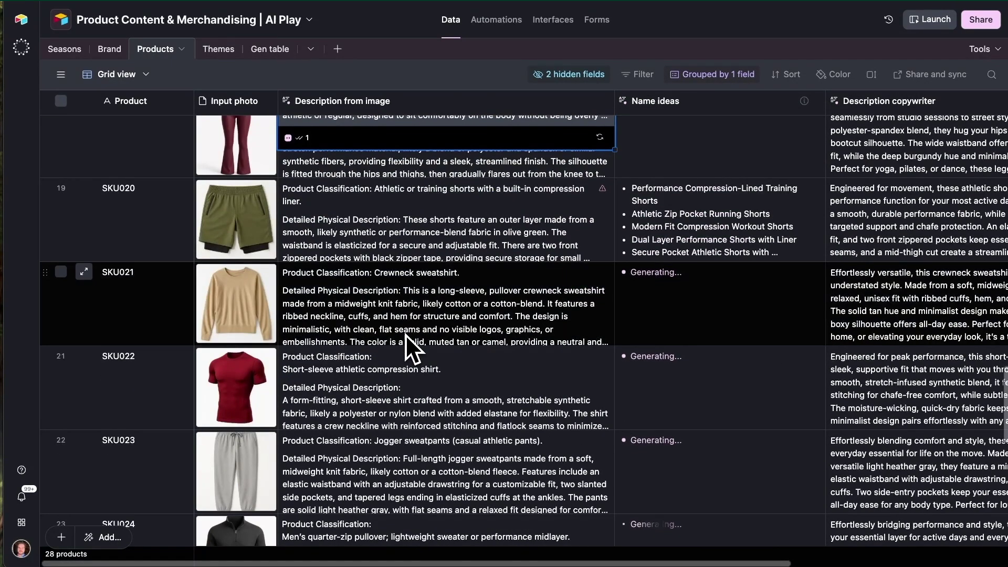
scroll(406, 335, "down", 7)
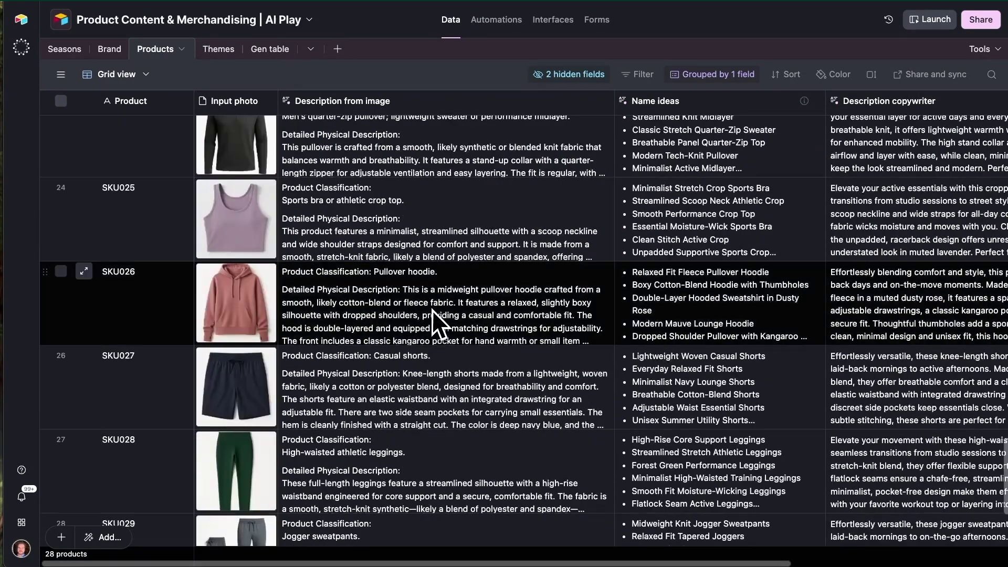
left_click(431, 310)
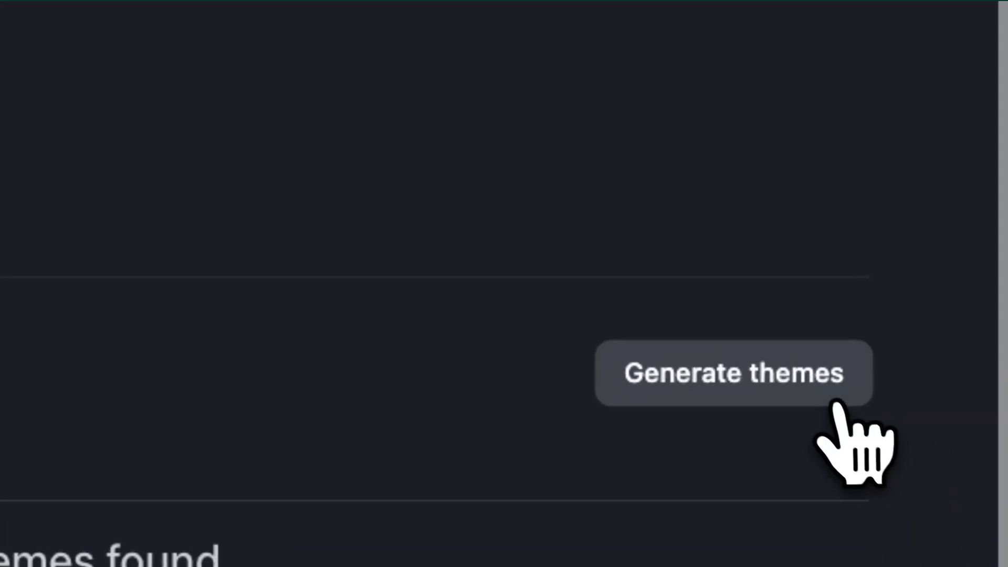
Step: Generate new season themes and review the products linked to the Studio to Street theme
left_click(837, 399)
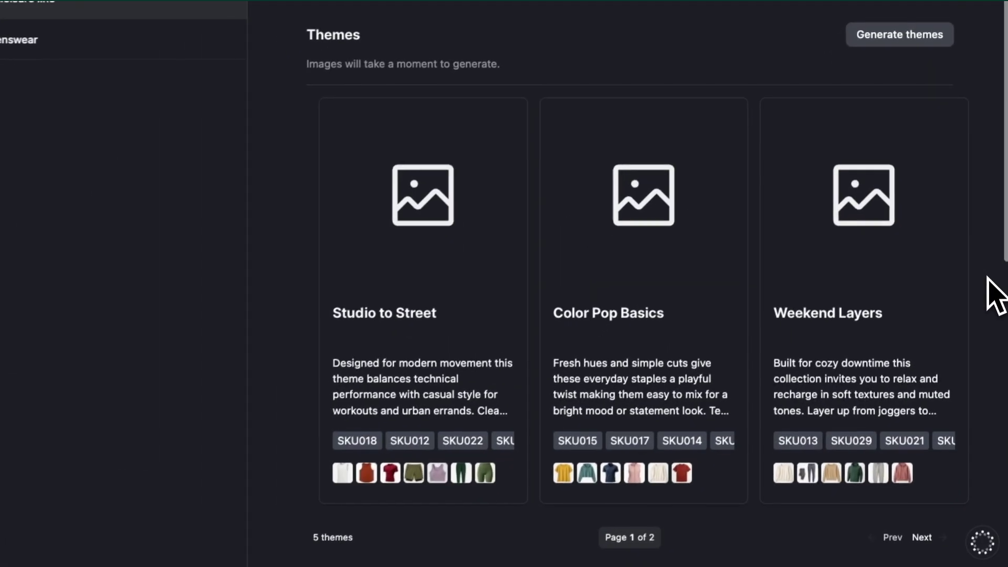
scroll(988, 278, "down", 3)
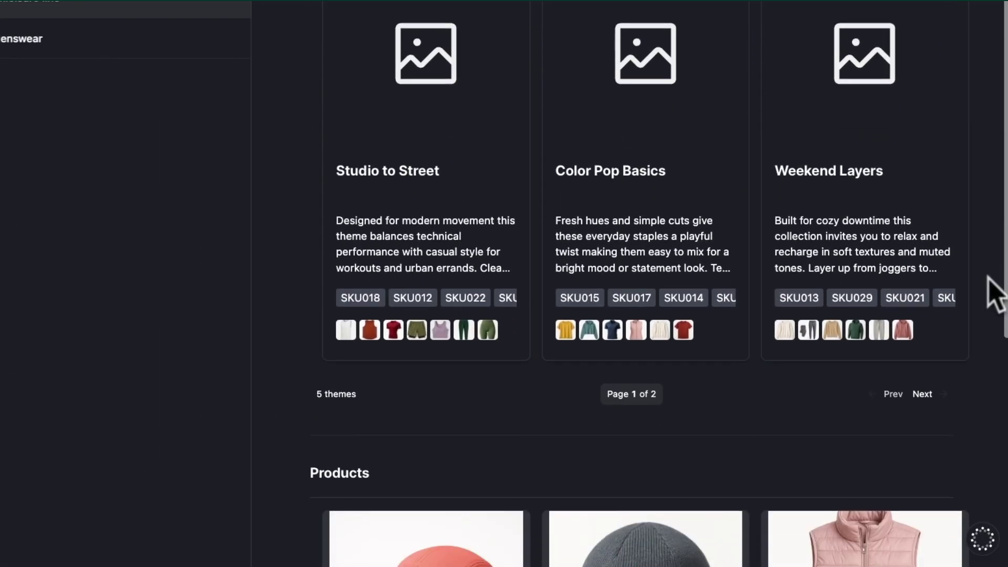
left_click(458, 231)
scroll(577, 258, "down", 1)
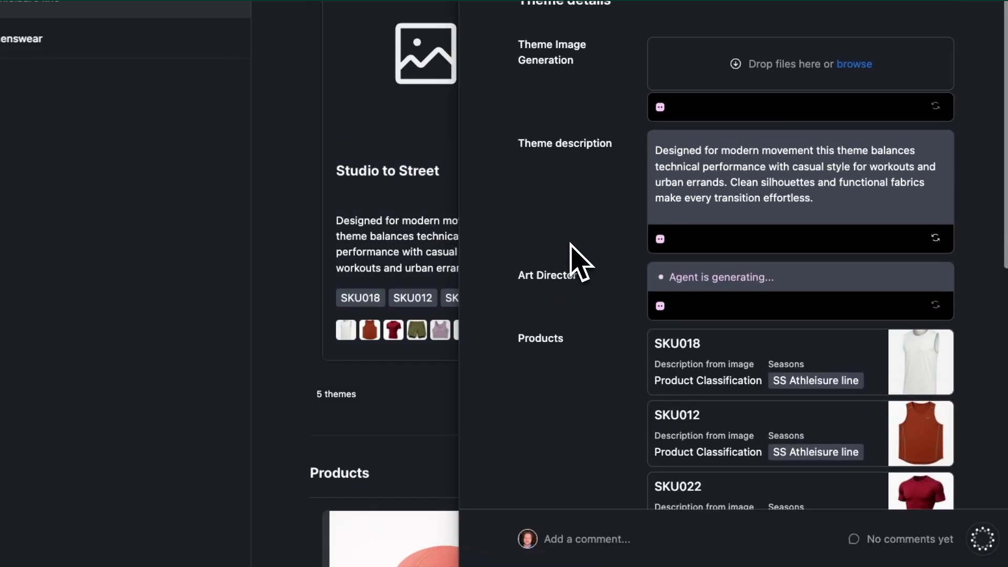
scroll(578, 260, "down", 7)
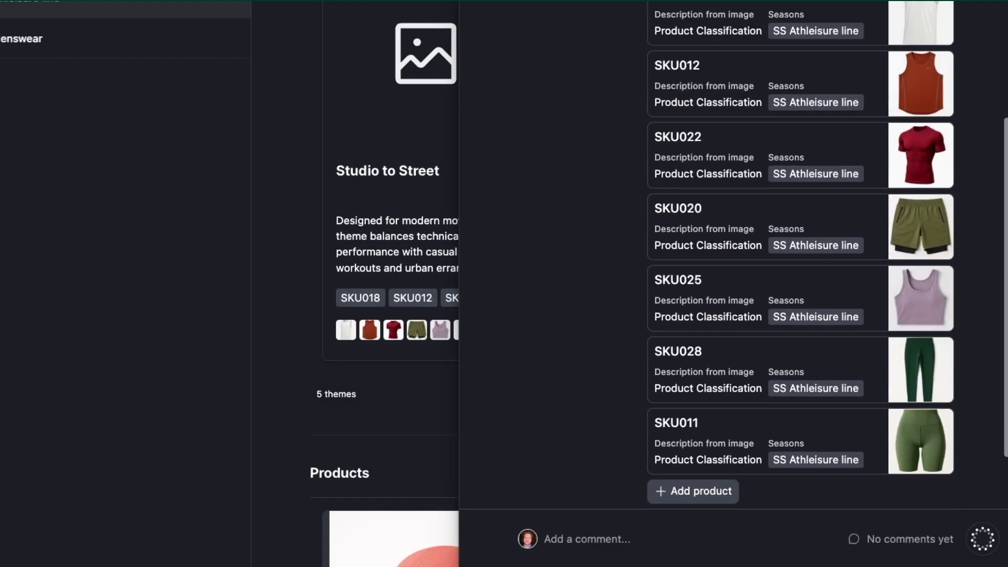
Step: Close the Studio to Street details and browse the rest of the generated themes
key("Escape")
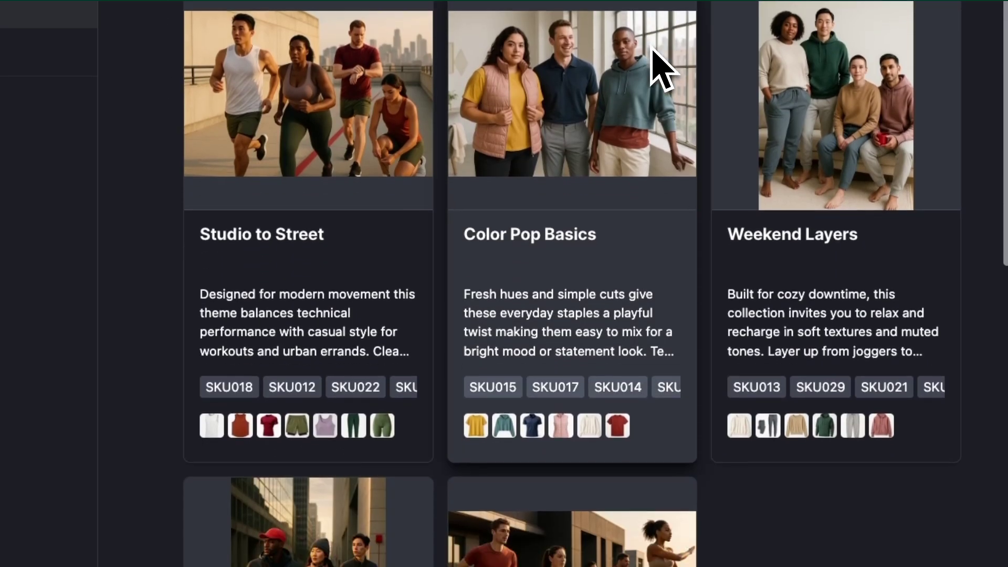
scroll(651, 47, "down", 3)
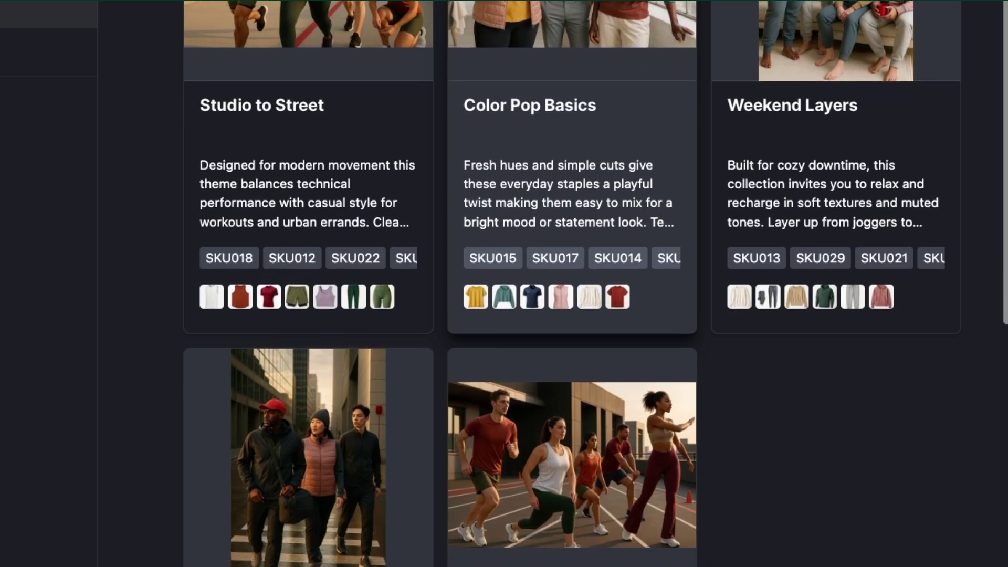
scroll(664, 68, "down", 7)
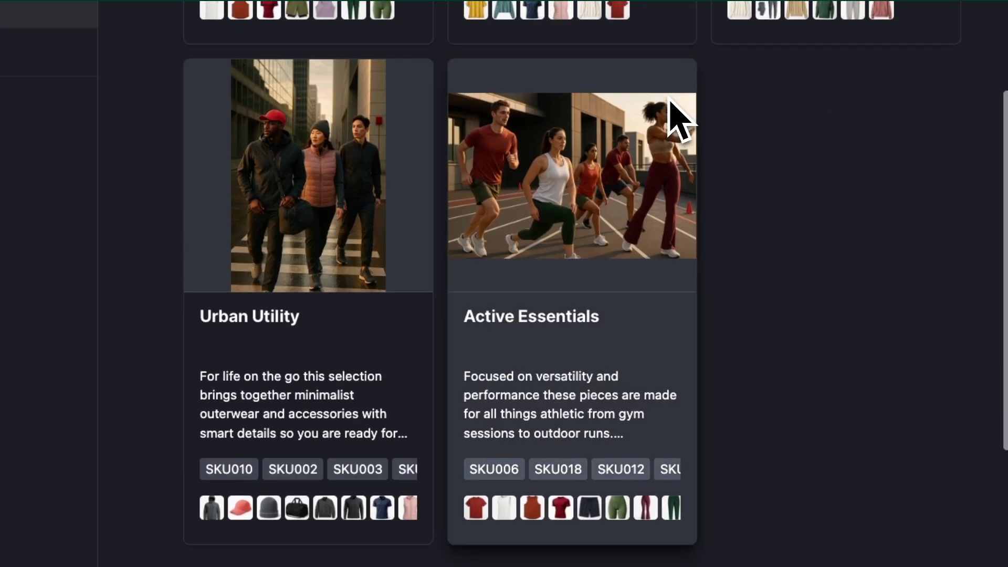
scroll(677, 115, "up", 5)
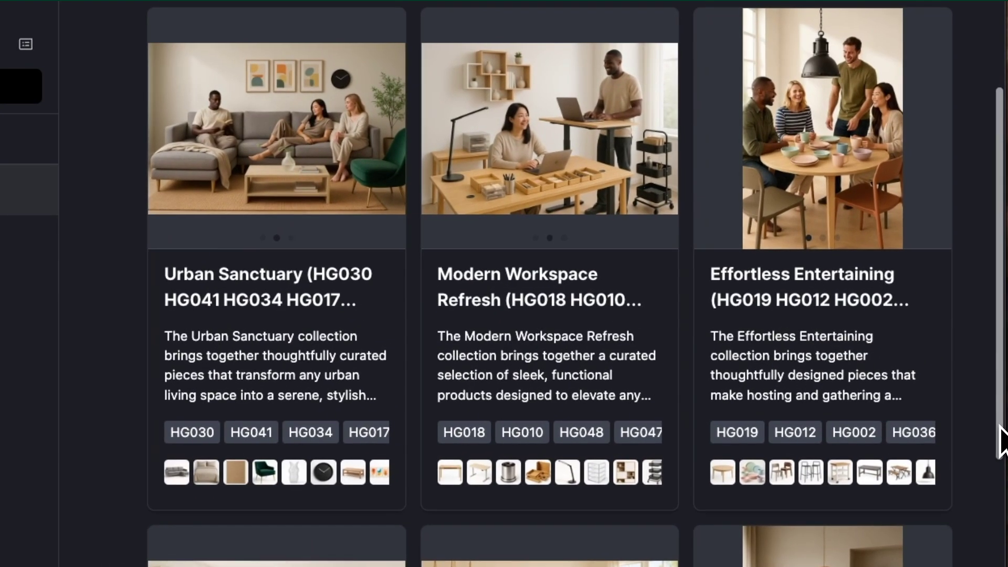
left_click_drag(999, 426, 1003, 450)
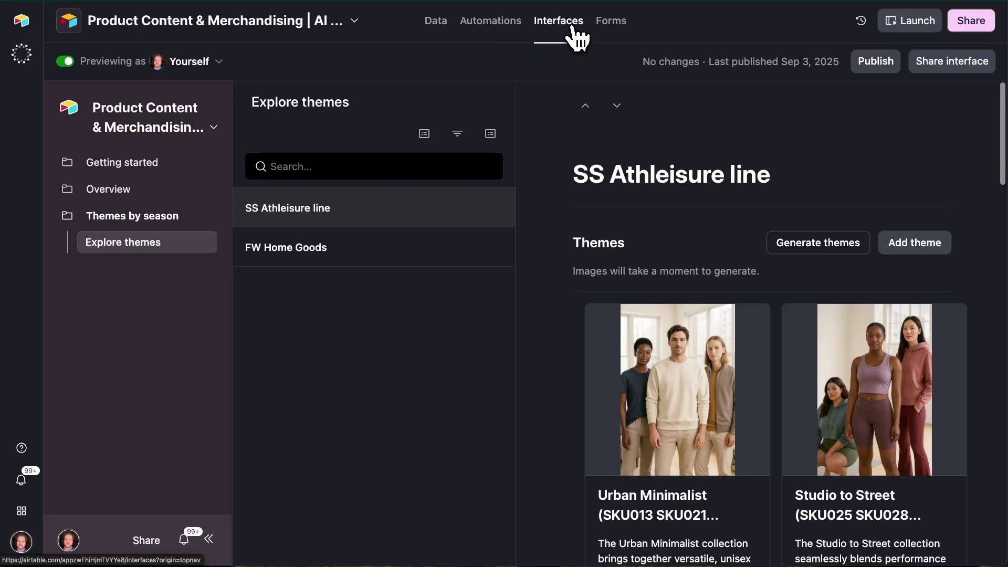
Step: Launch the Explore themes interface full-window and open its workspace menu
scroll(801, 124, "down", 9)
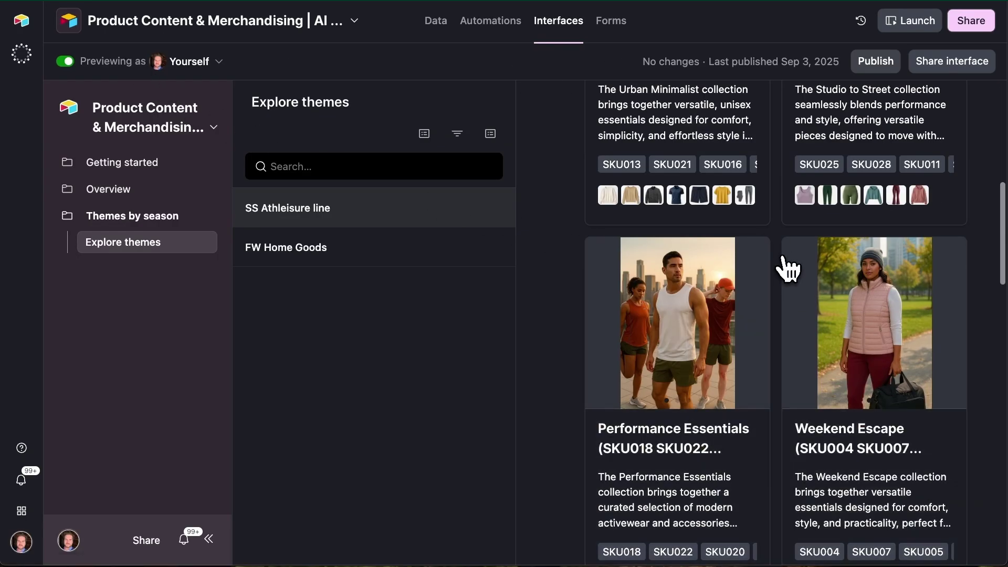
scroll(787, 270, "down", 5)
scroll(783, 269, "up", 10)
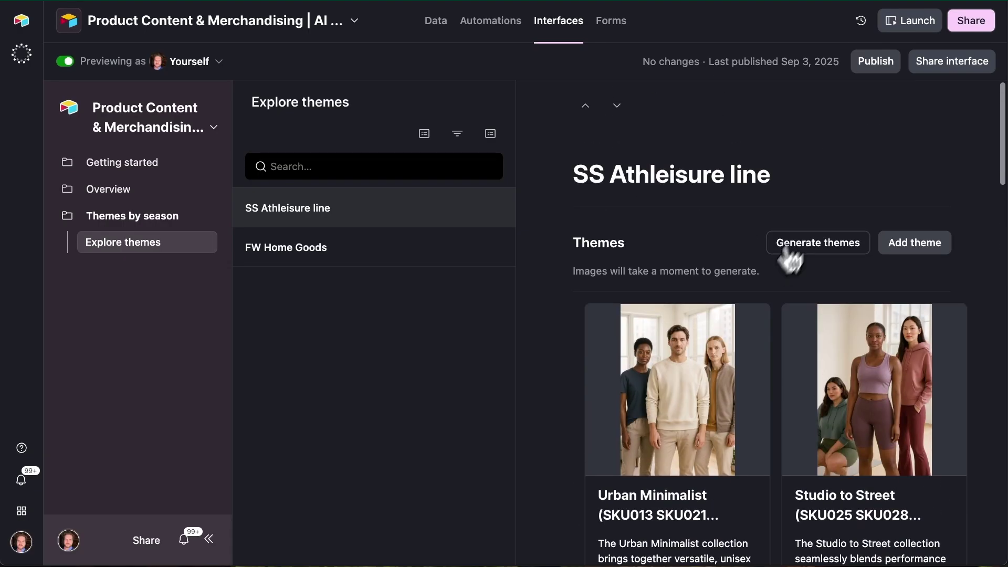
left_click(916, 24)
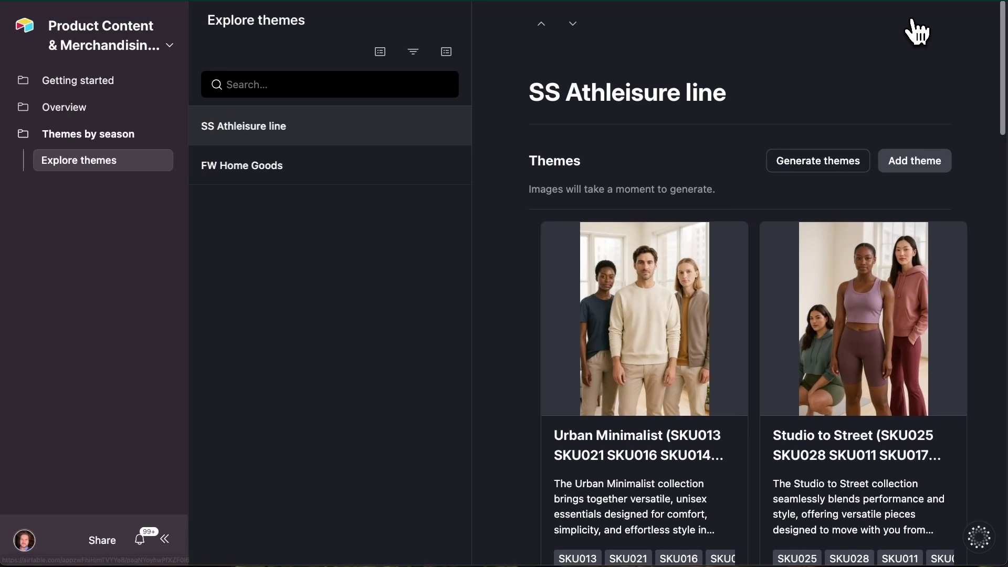
left_click(151, 48)
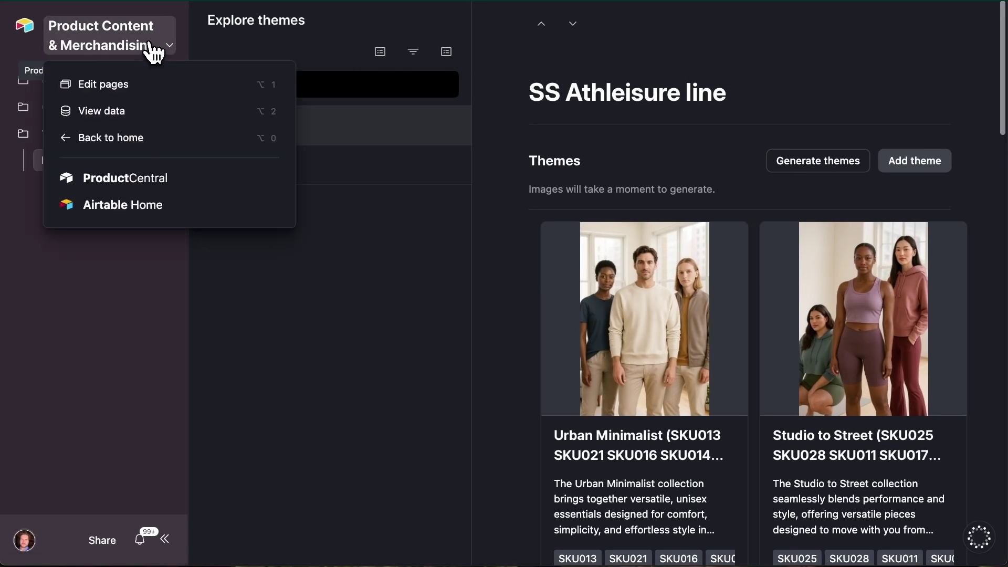
Step: Return to editing the pages, zoom the browser out, and scroll through the Themes gallery
left_click(166, 89)
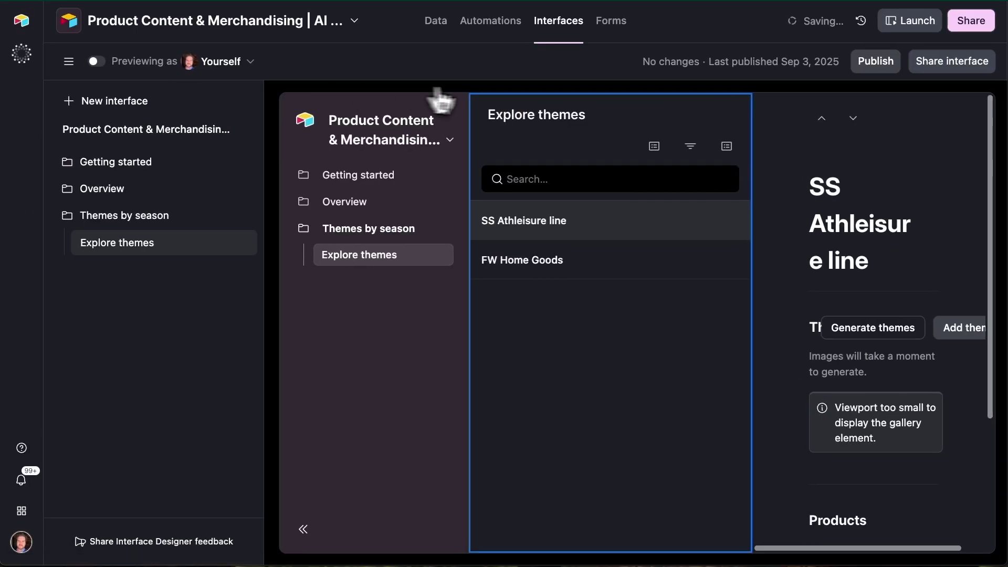
key("super+minus")
key("super+minus")
key("super+minus")
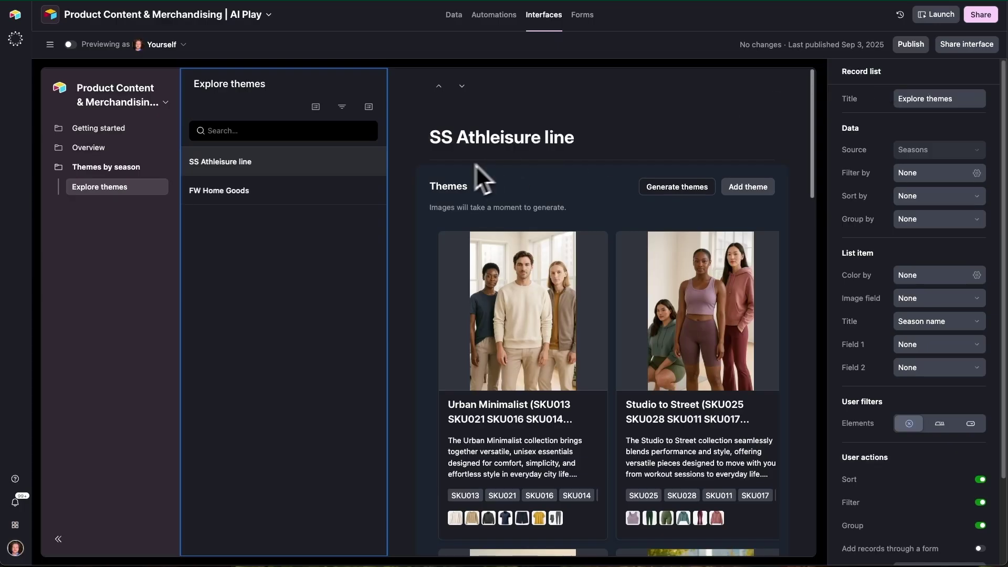
scroll(632, 231, "down", 2)
scroll(607, 323, "down", 3)
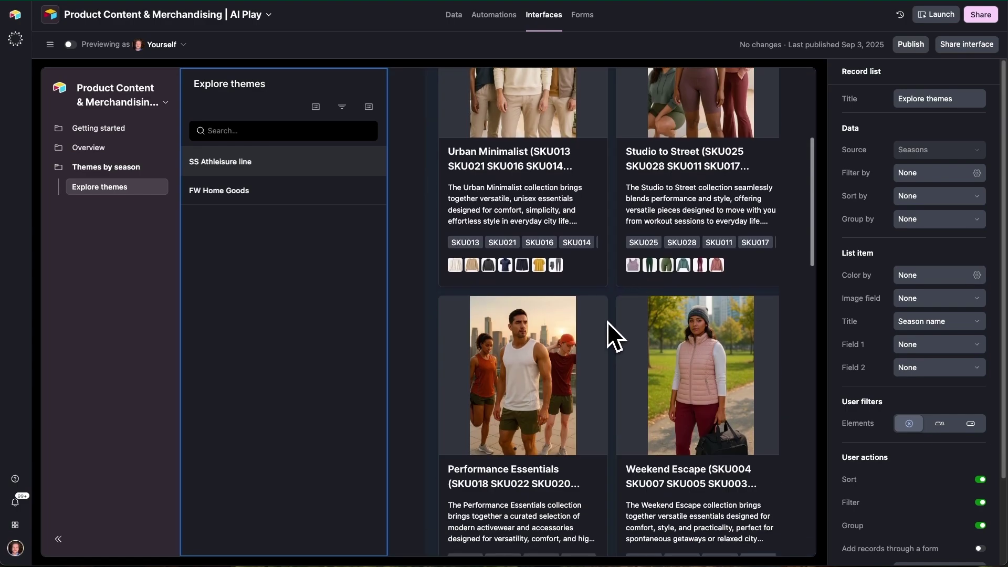
scroll(608, 322, "down", 1)
scroll(609, 322, "up", 6)
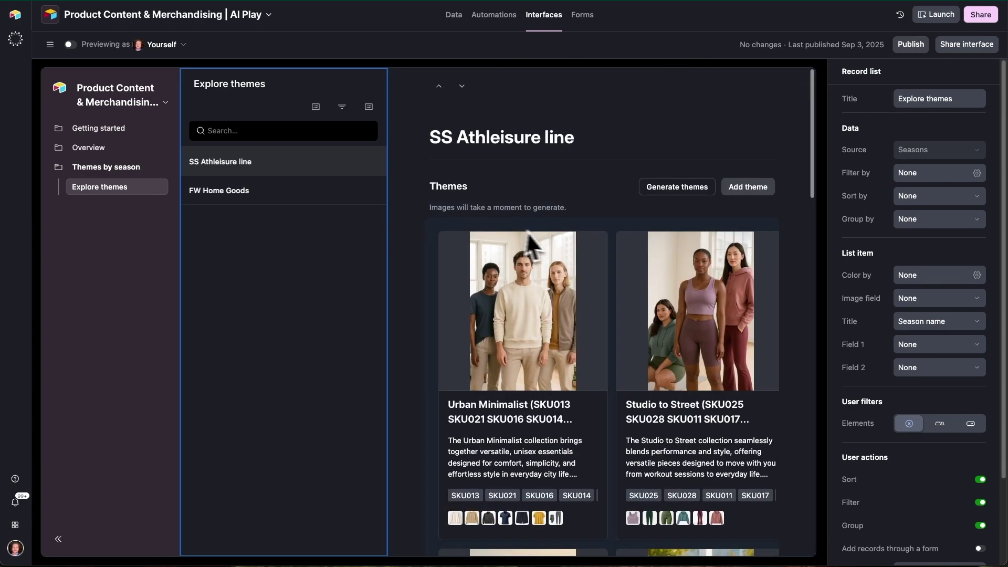
scroll(613, 269, "down", 2)
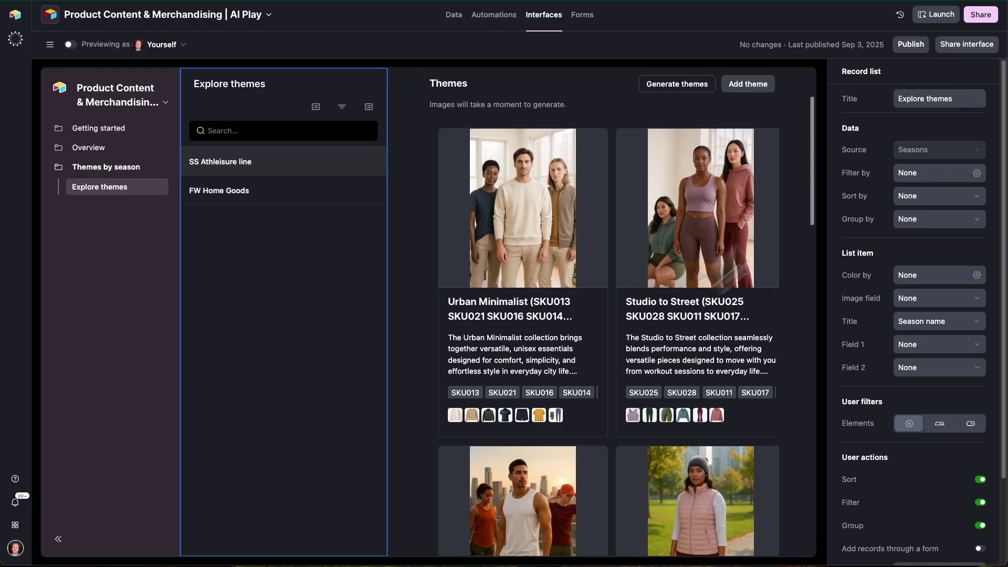
left_click(69, 44)
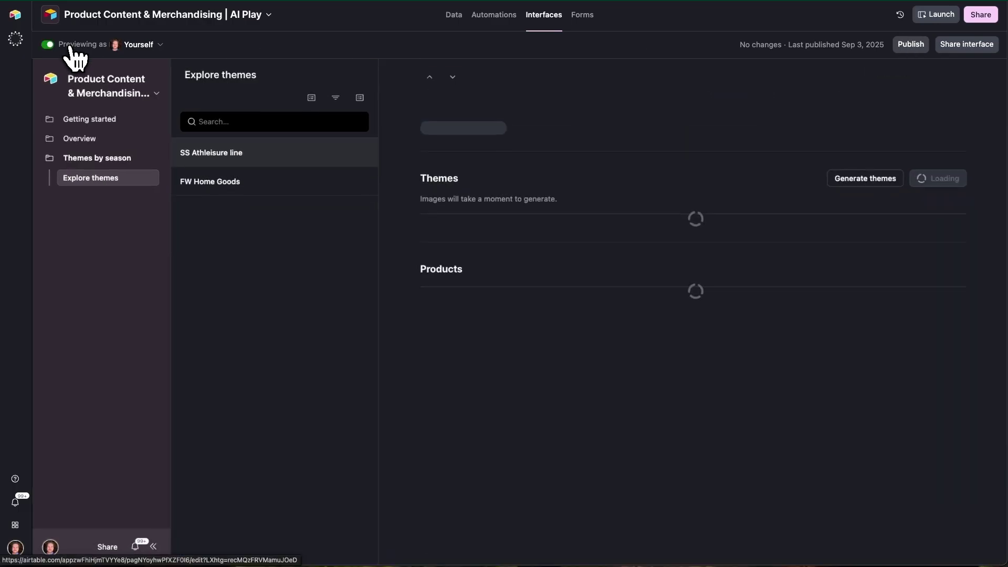
scroll(728, 422, "down", 3)
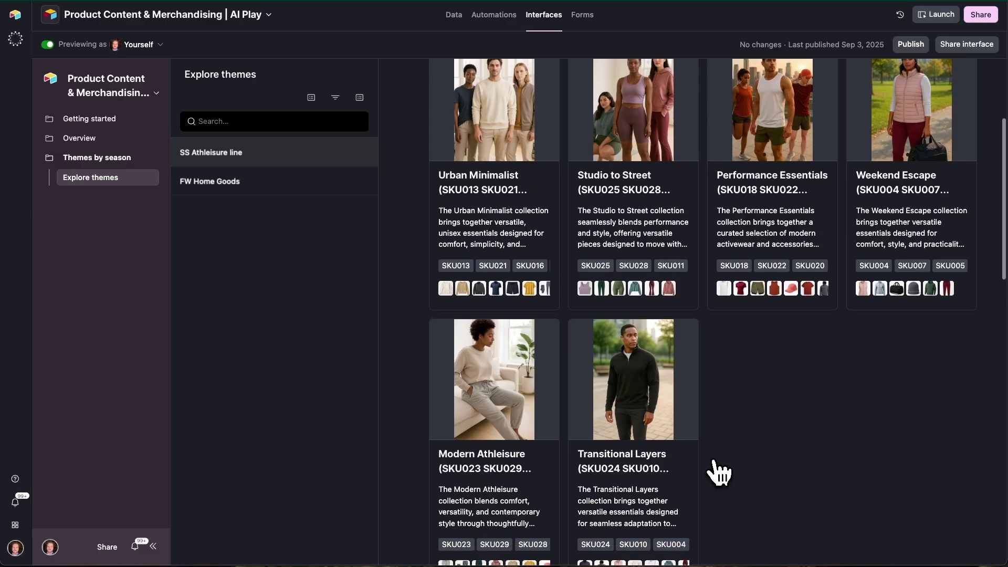
left_click(641, 220)
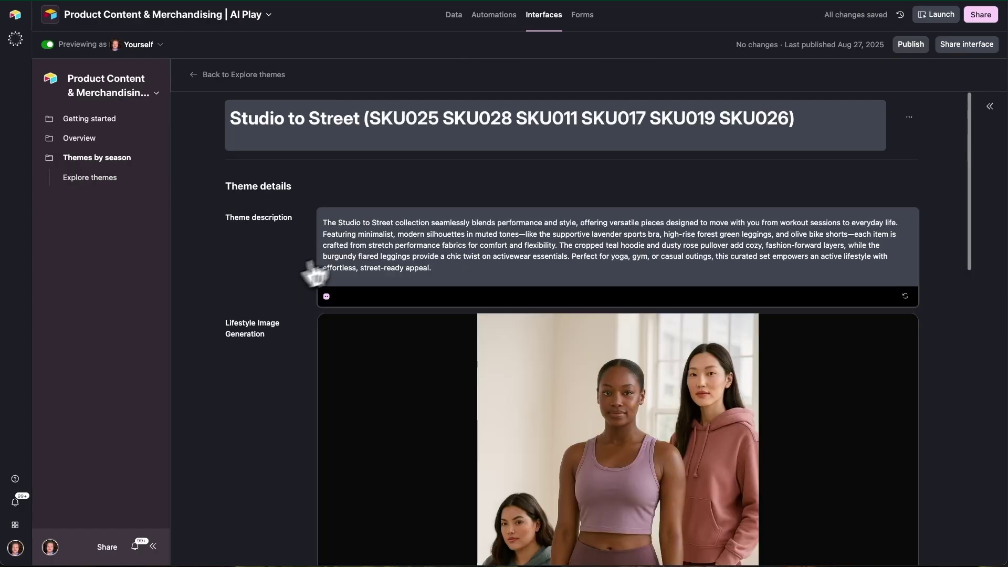
scroll(262, 273, "down", 2)
scroll(254, 283, "down", 4)
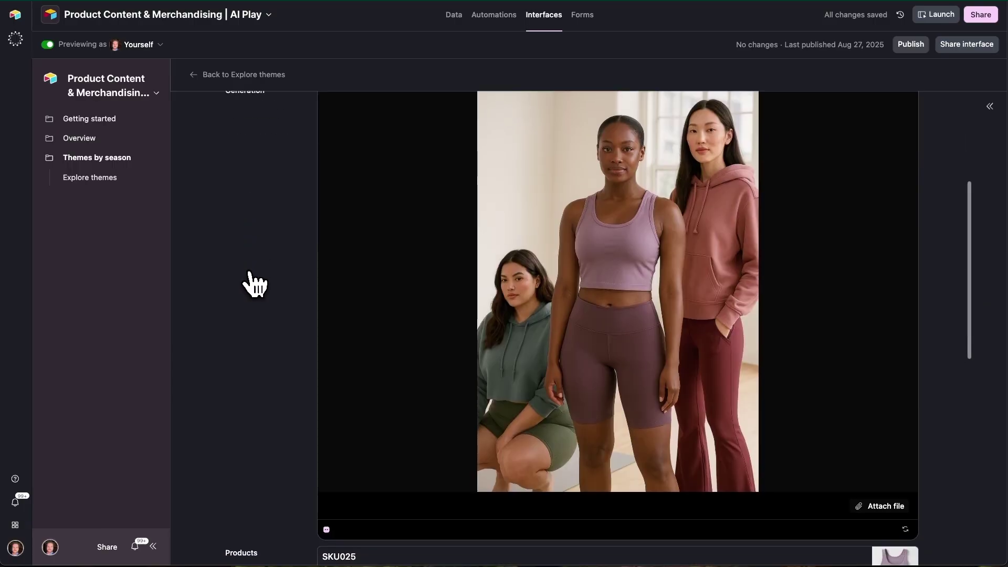
scroll(250, 288, "down", 5)
scroll(246, 291, "down", 5)
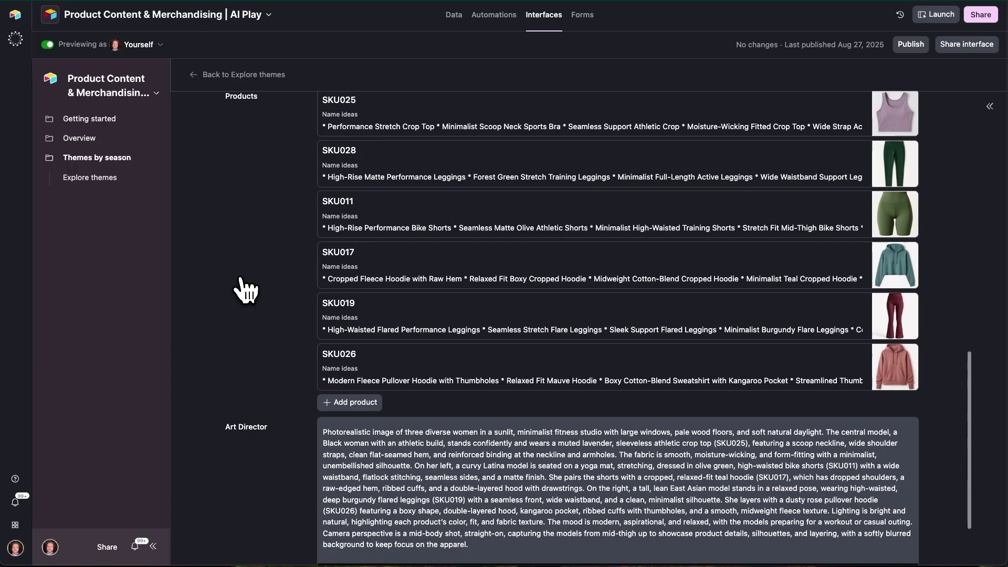
scroll(241, 286, "up", 2)
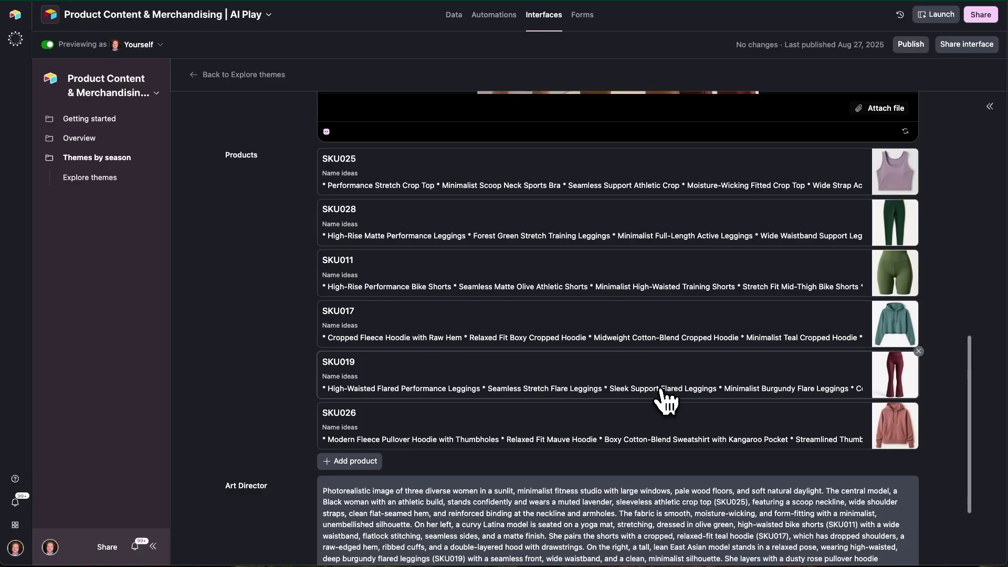
scroll(664, 409, "down", 3)
scroll(593, 341, "down", 1)
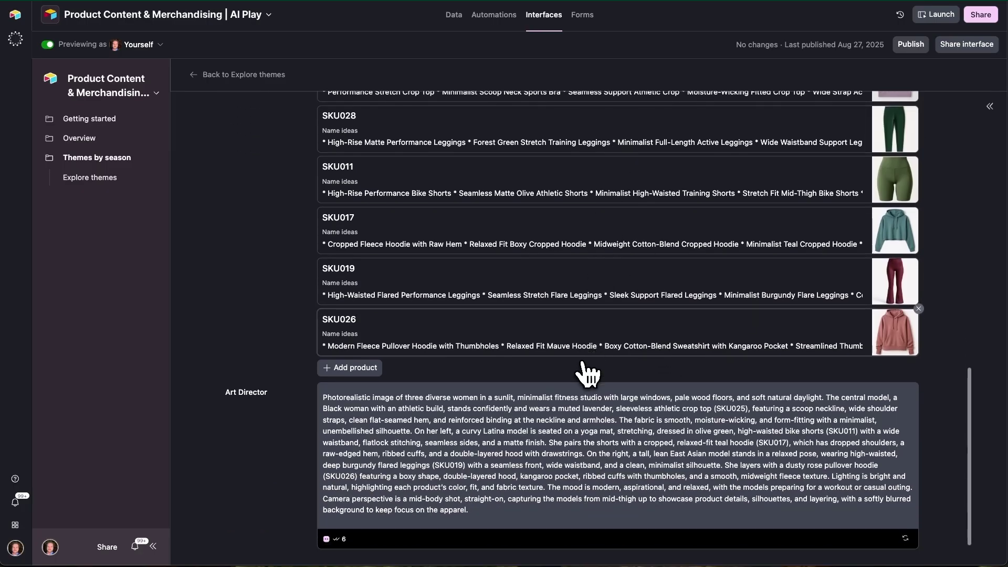
scroll(582, 373, "down", 1)
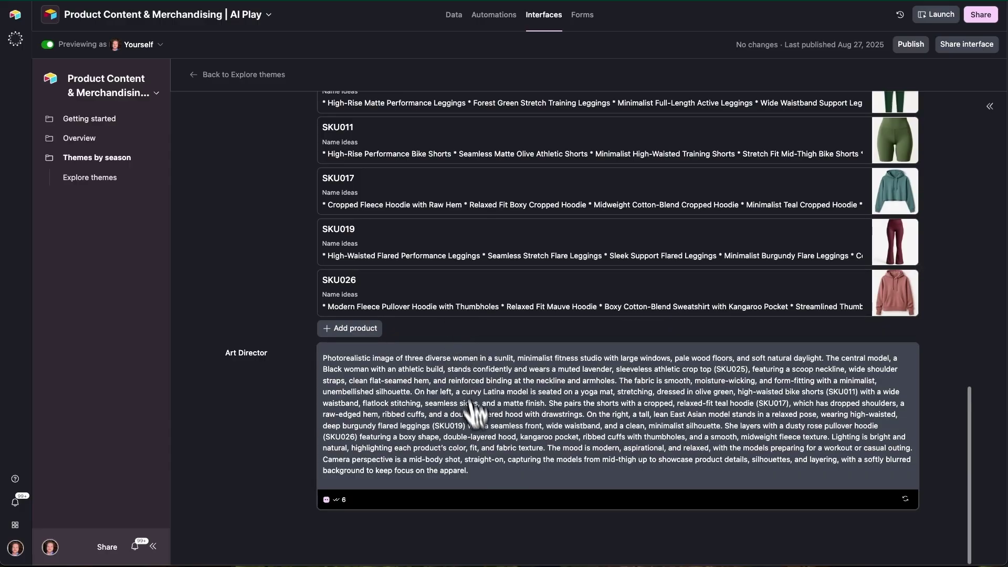
scroll(497, 497, "up", 15)
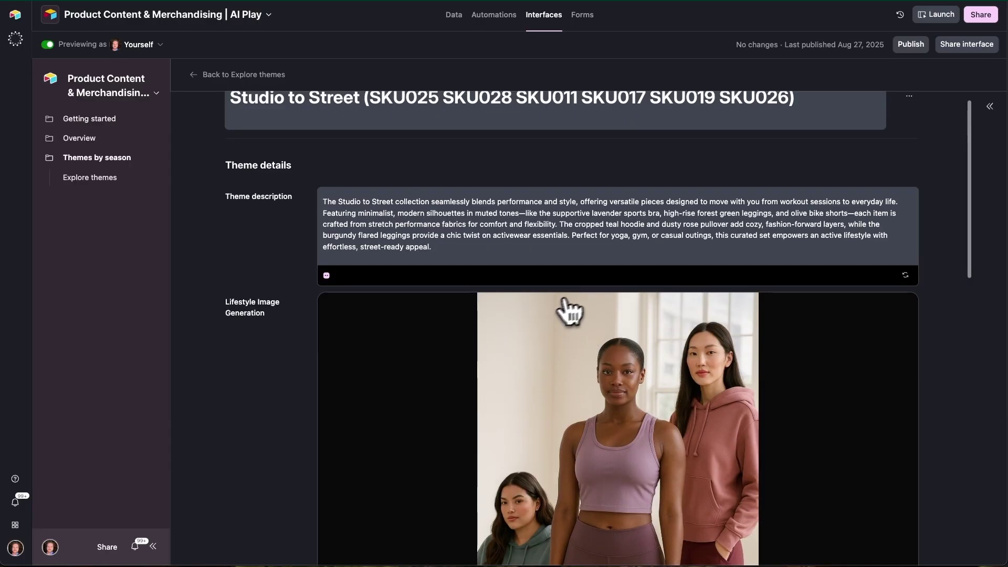
scroll(453, 245, "up", 1)
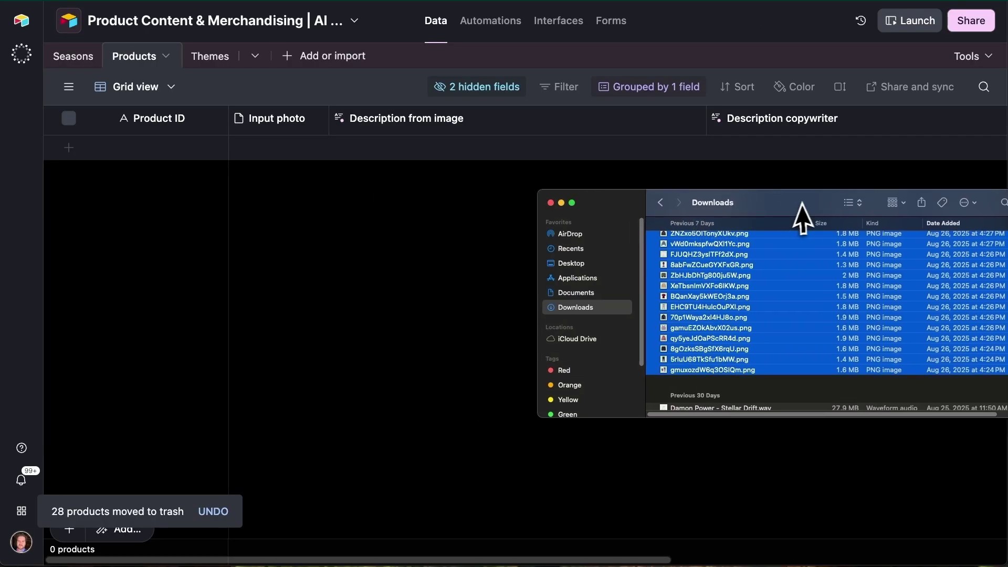
Step: Drop the downloaded PNG images onto the Products grid to create 29 new product records
left_click_drag(803, 213, 843, 213)
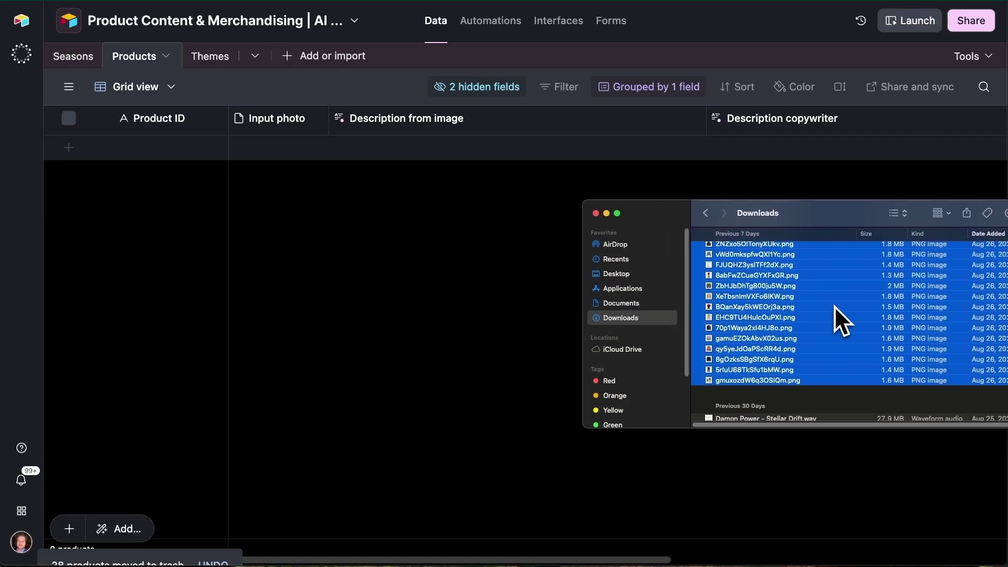
left_click_drag(834, 307, 508, 519)
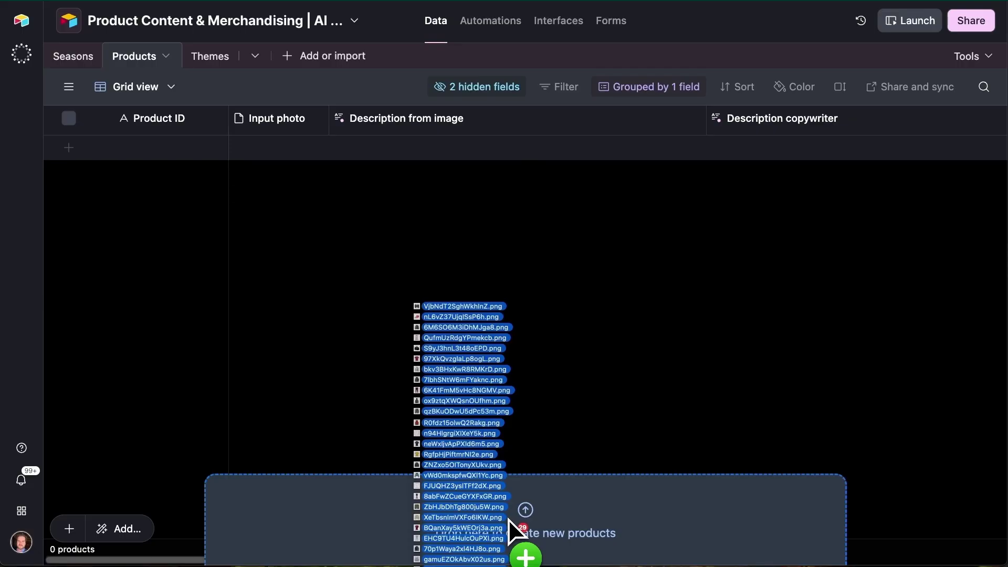
left_click_drag(508, 519, 509, 519)
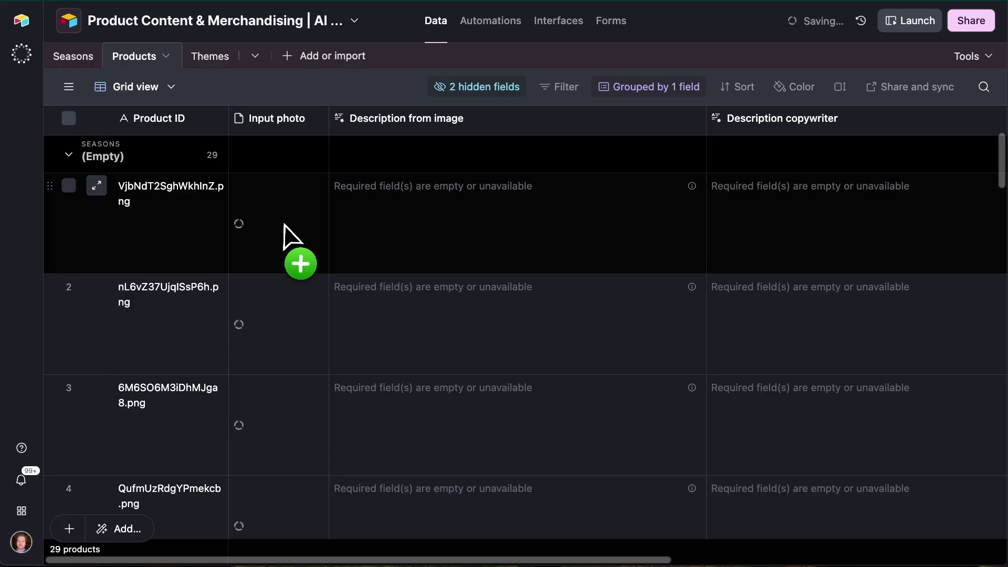
scroll(287, 248, "down", 3)
scroll(279, 294, "up", 3)
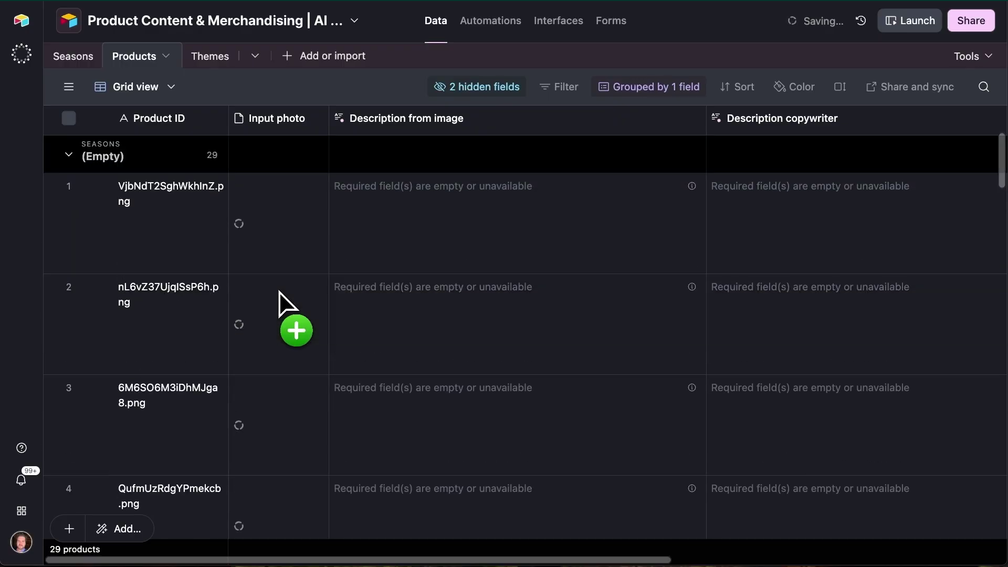
scroll(431, 226, "down", 6)
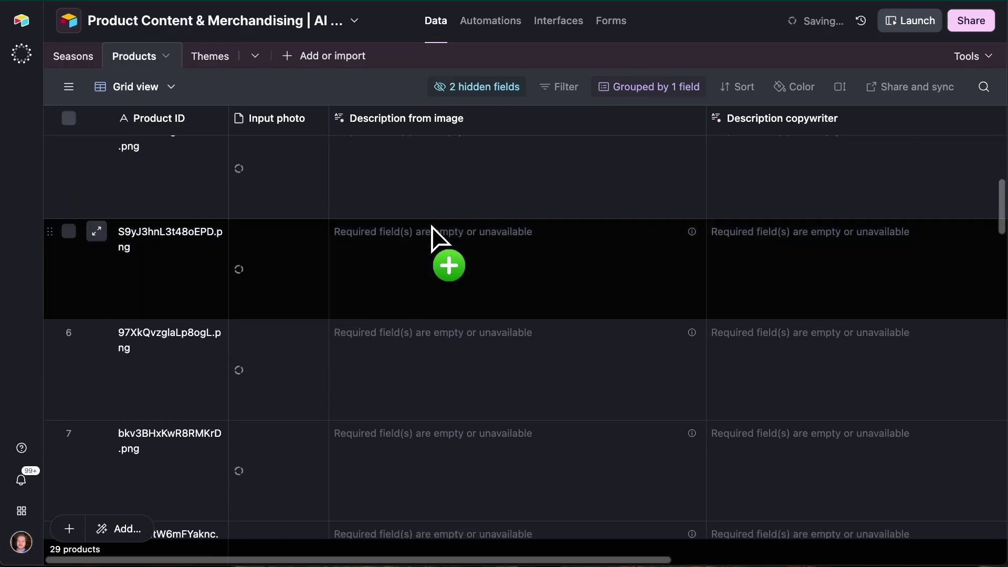
scroll(227, 258, "up", 5)
Step: Attach the product images to the Input photo column
left_click_drag(231, 268, 234, 269)
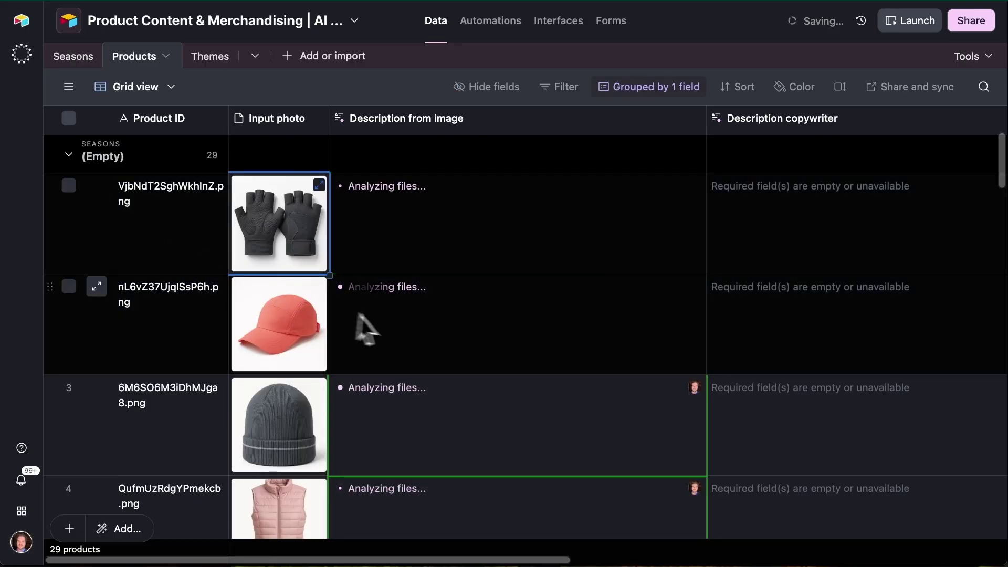
scroll(394, 321, "down", 1)
scroll(367, 275, "up", 1)
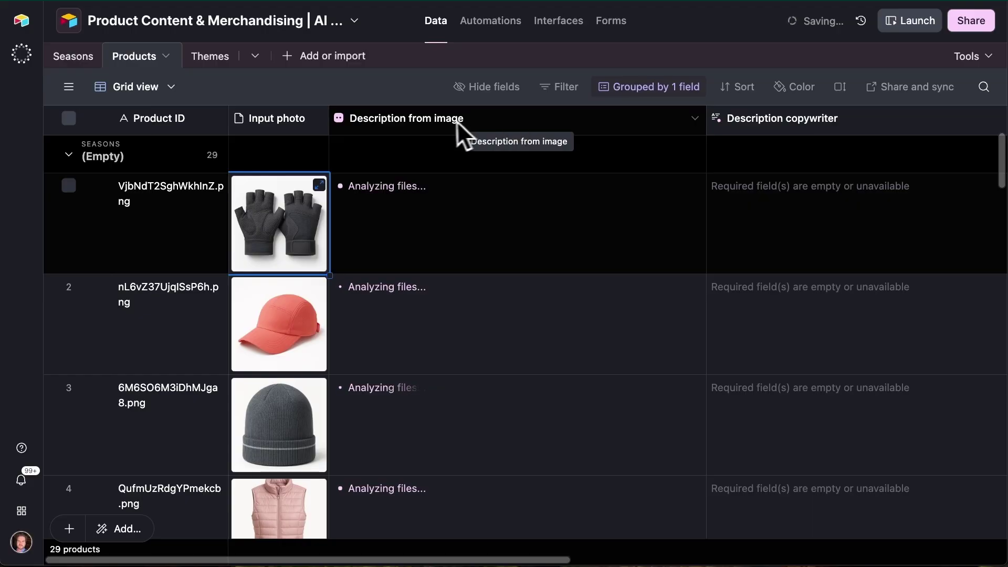
Step: Open the Description from image field agent settings and scroll down to its Inputs section
double_click(471, 120)
scroll(501, 277, "down", 3)
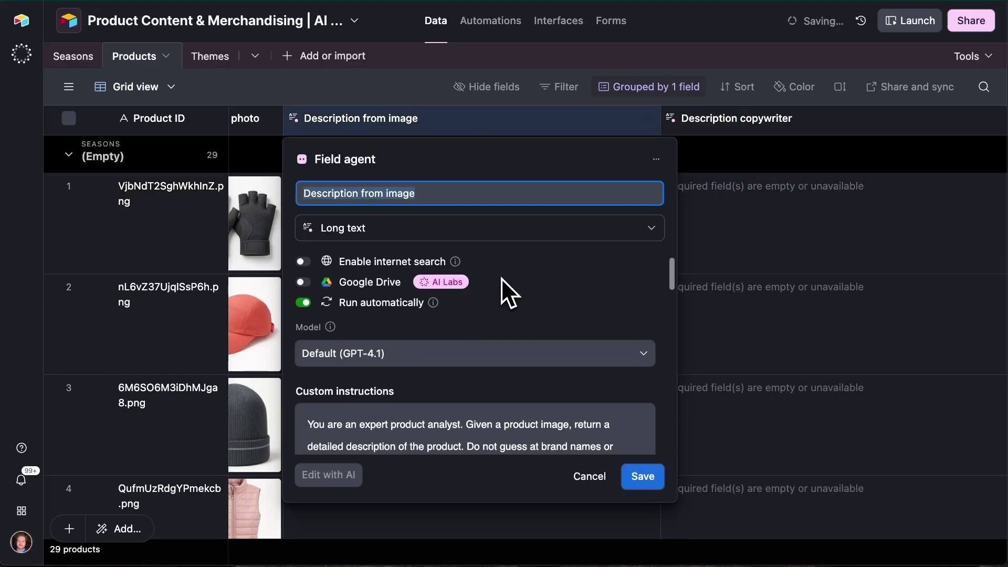
scroll(499, 279, "down", 2)
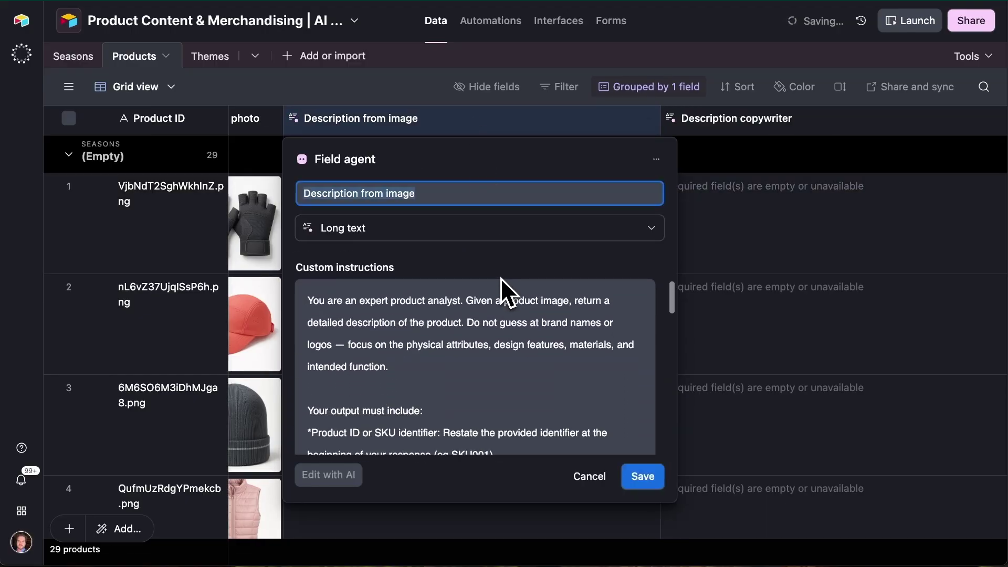
scroll(500, 278, "down", 2)
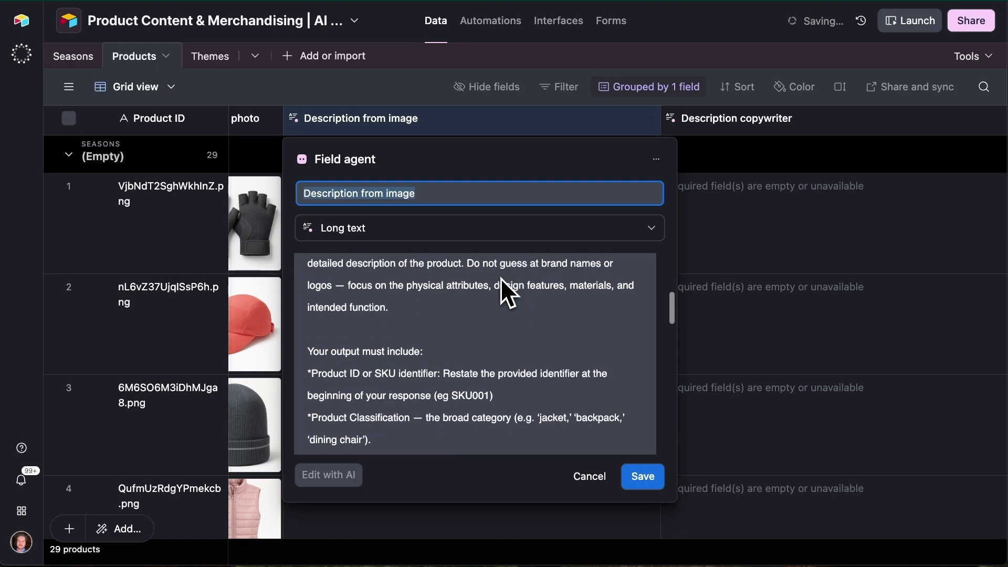
scroll(476, 355, "down", 2)
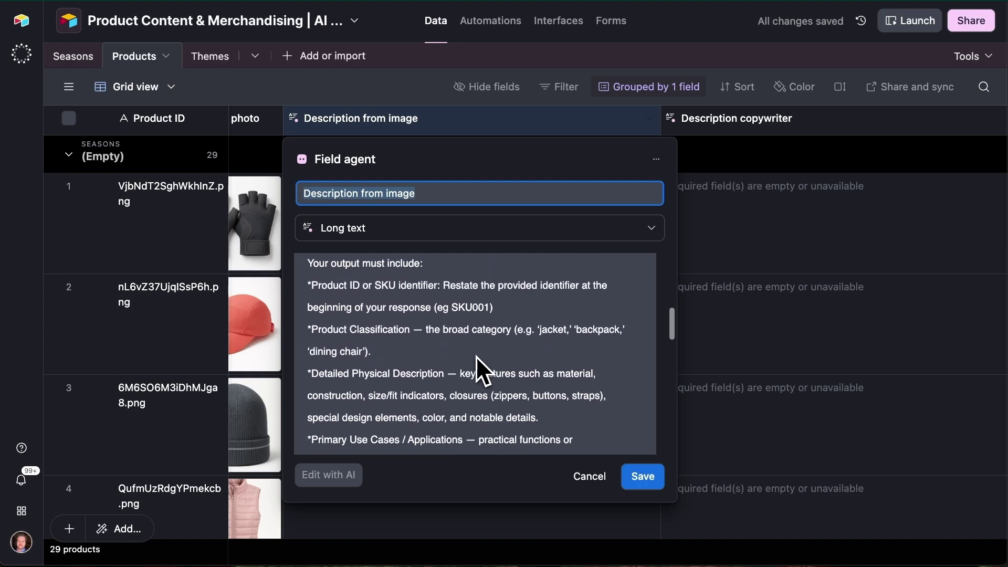
scroll(476, 356, "down", 2)
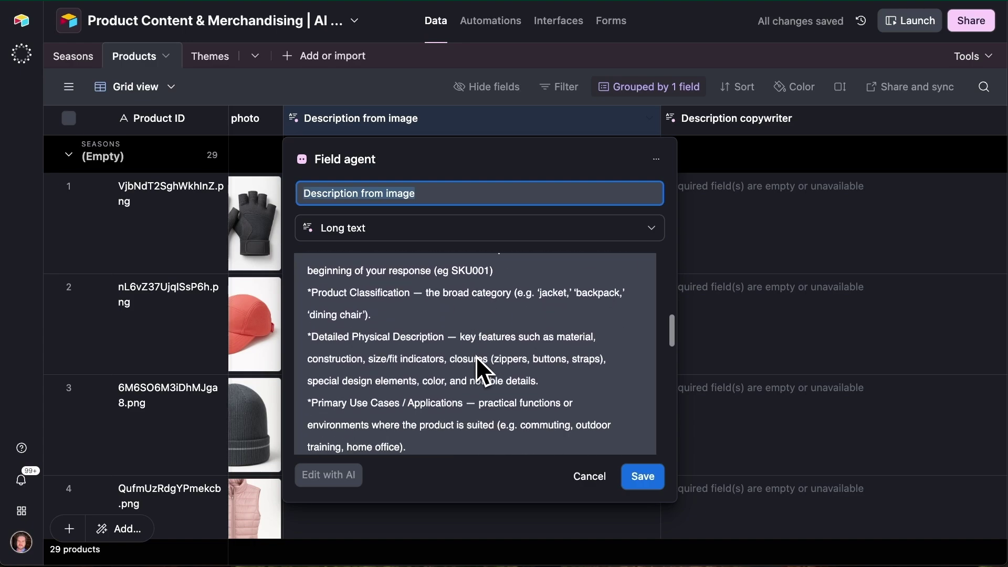
scroll(478, 355, "down", 2)
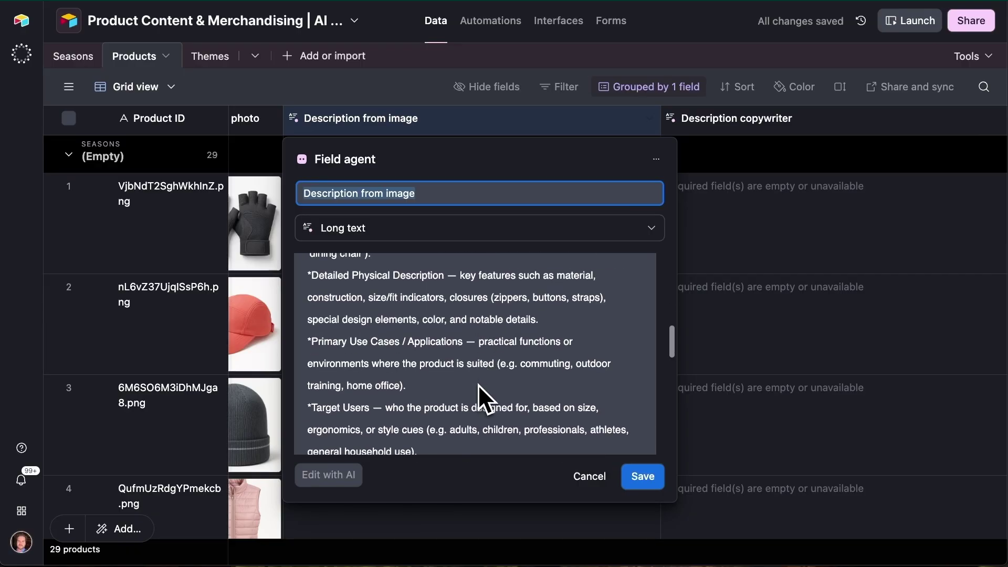
scroll(479, 386, "down", 4)
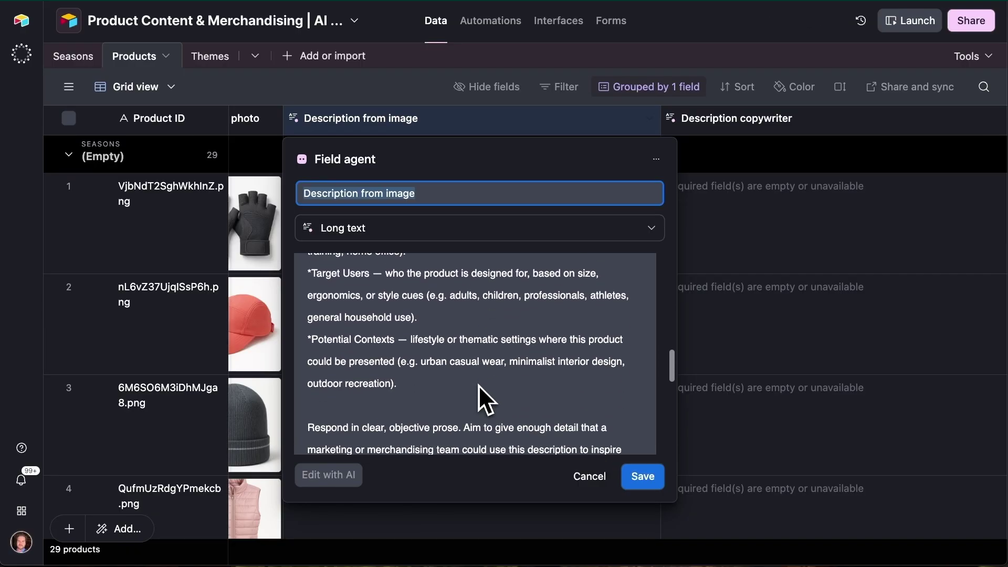
scroll(477, 385, "down", 2)
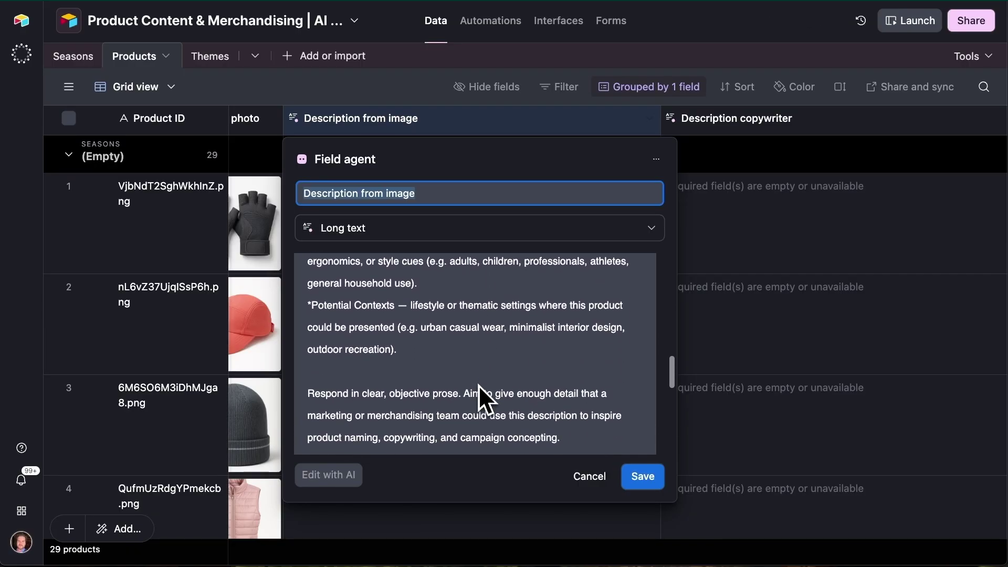
scroll(478, 385, "down", 7)
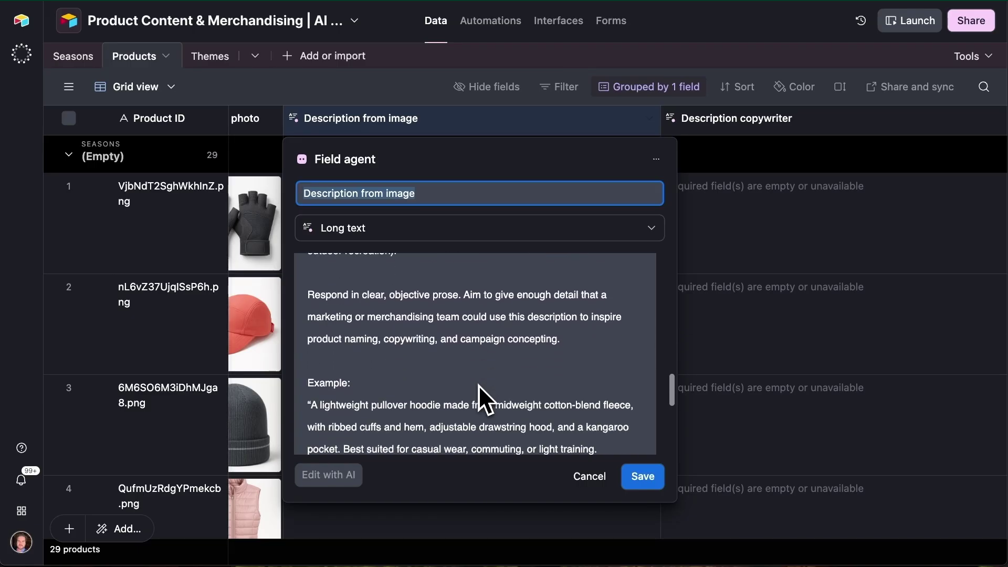
scroll(478, 386, "down", 6)
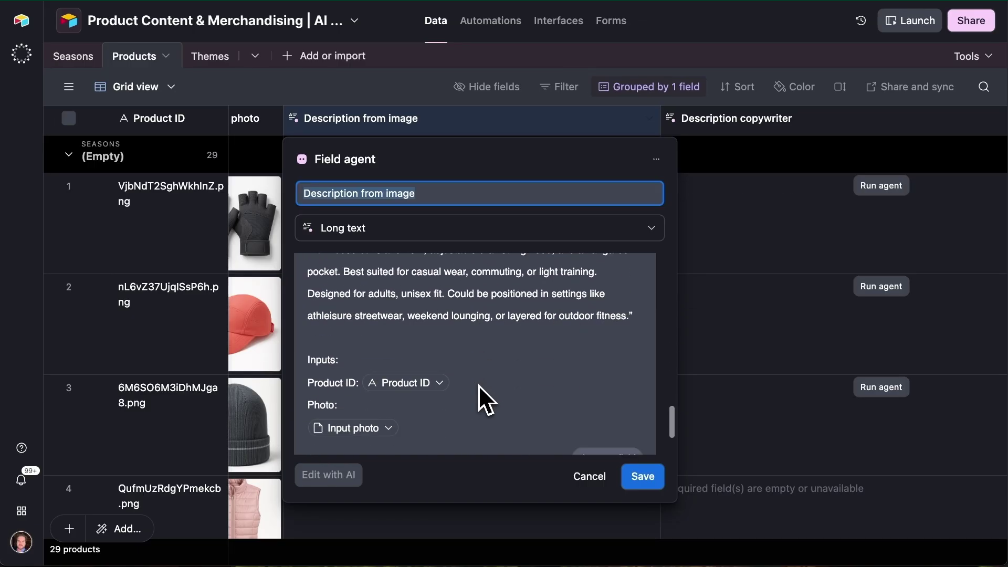
scroll(478, 385, "down", 1)
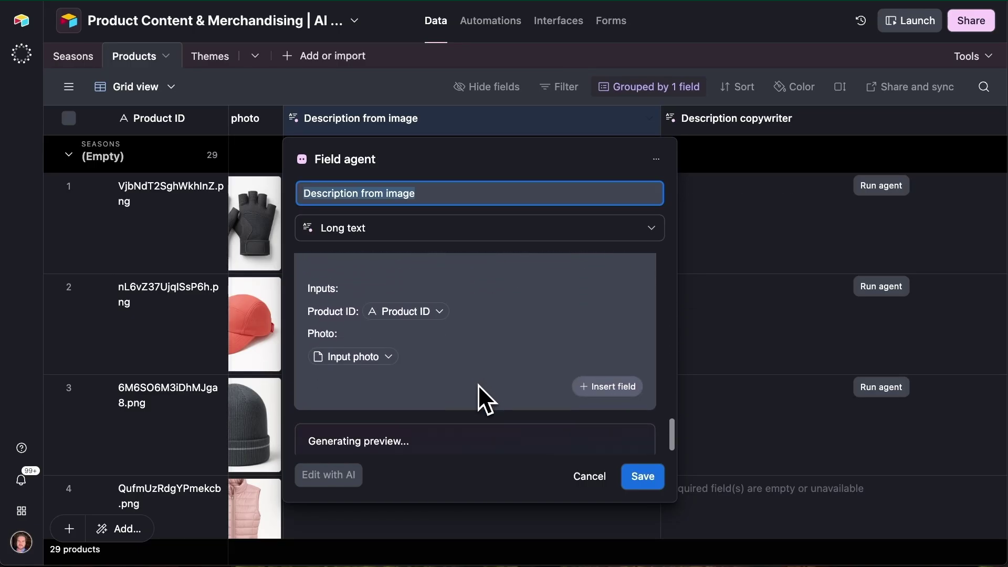
Step: Edit the agent's custom instructions around the Photo and Product ID input lines
left_click(359, 332)
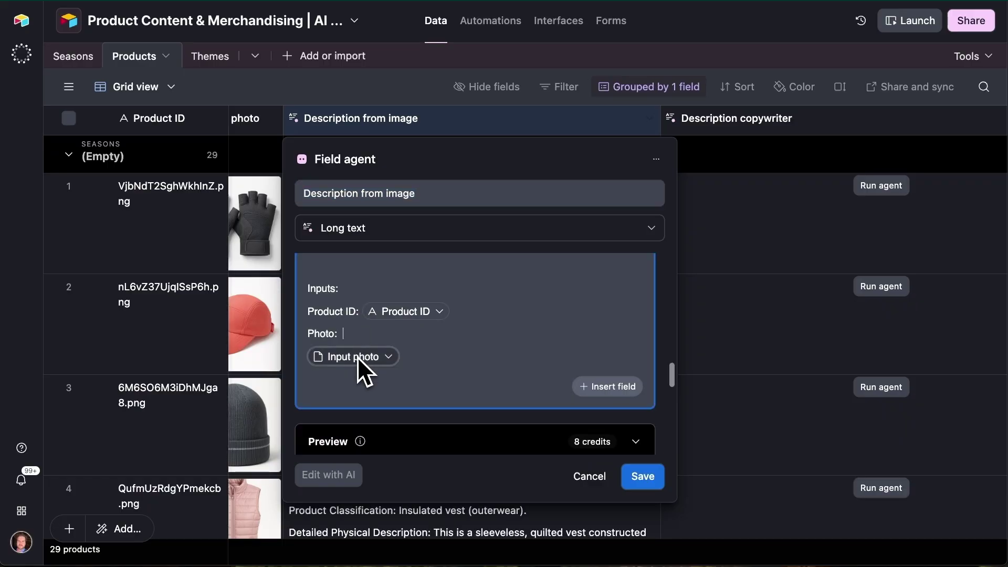
left_click(405, 356)
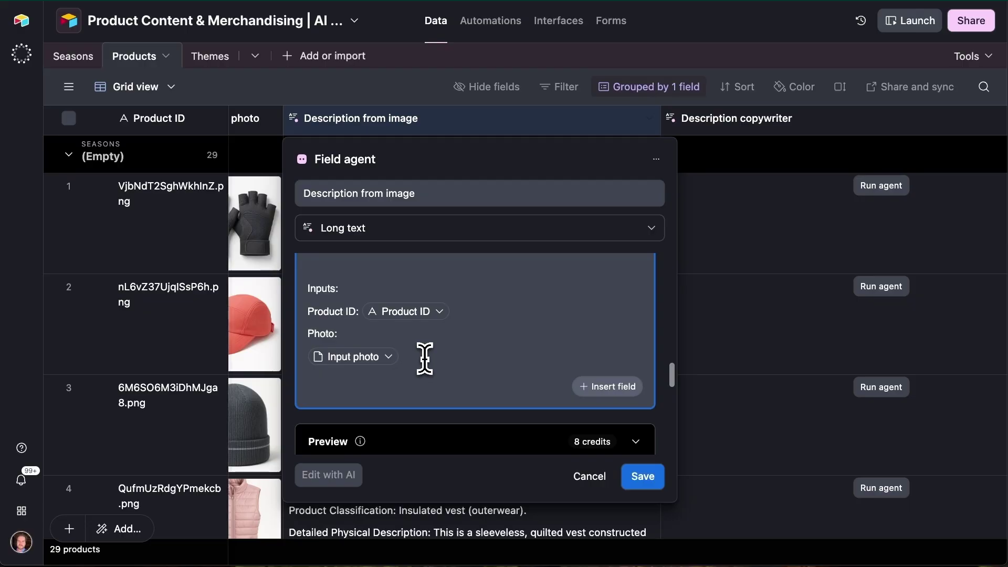
scroll(425, 359, "up", 3)
scroll(426, 361, "down", 4)
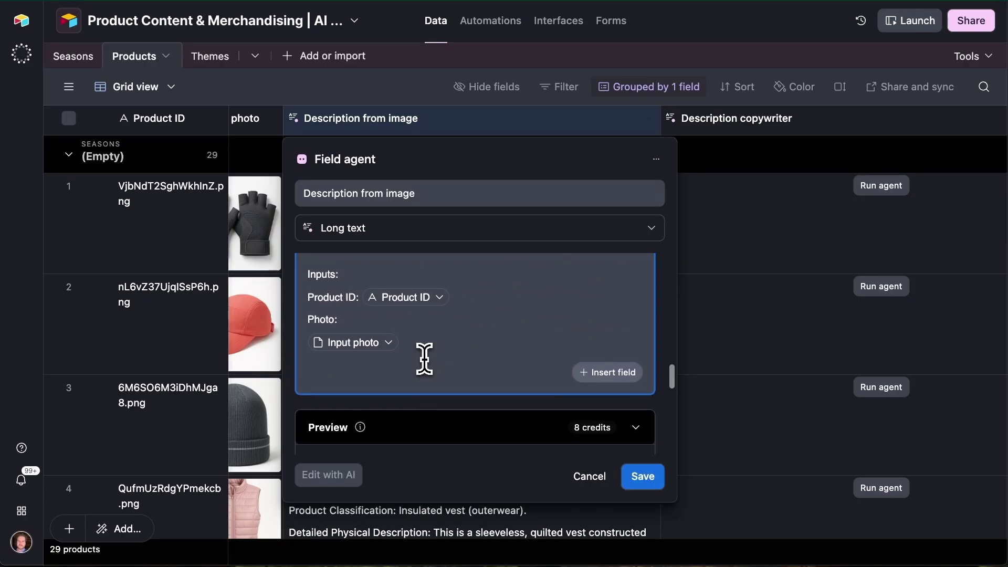
scroll(426, 360, "up", 1)
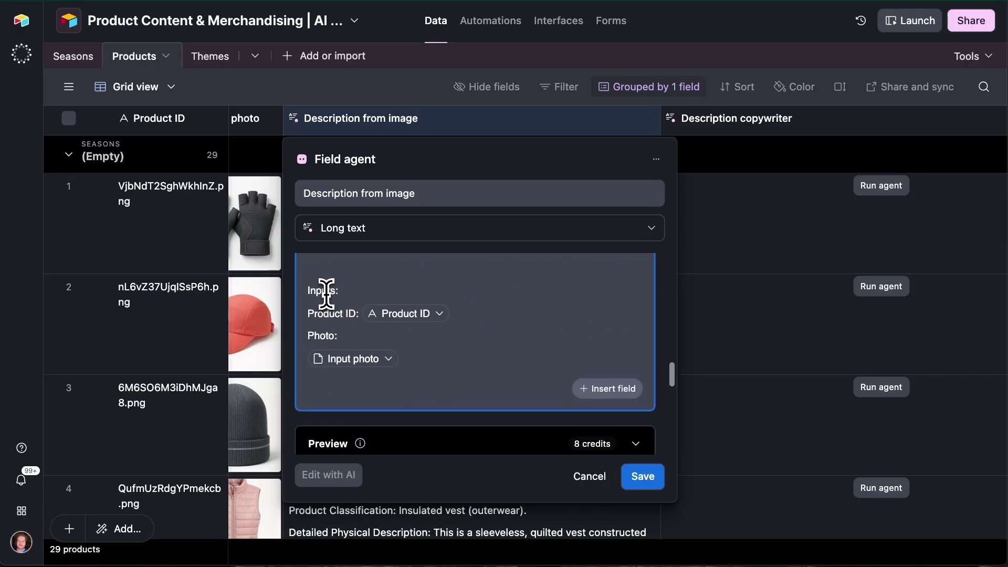
left_click(327, 317)
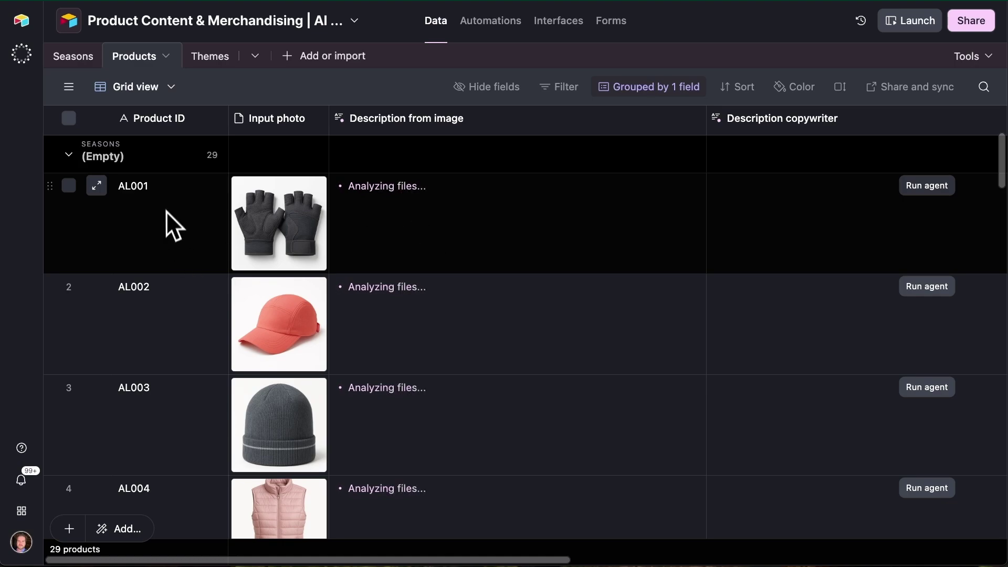
scroll(174, 247, "down", 2)
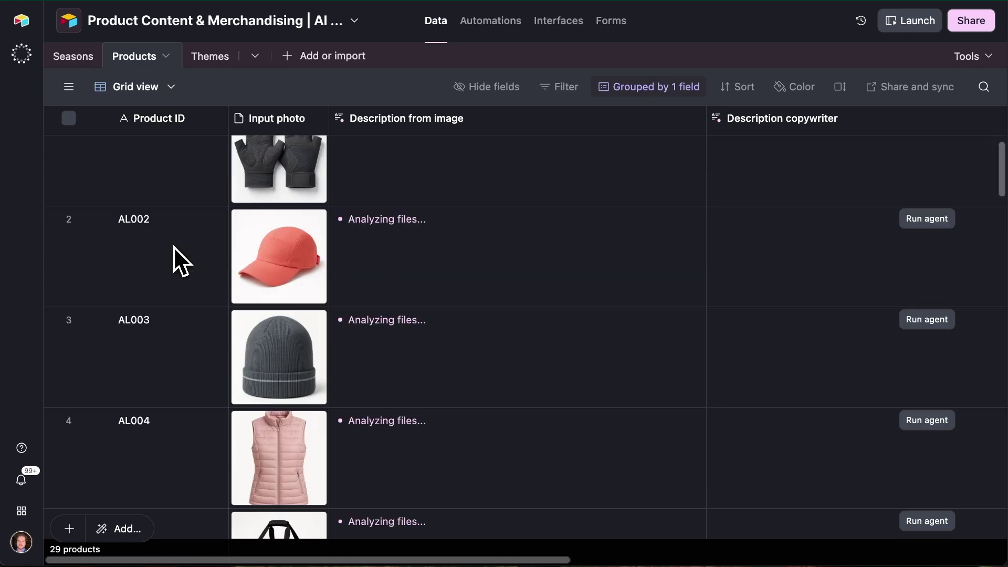
scroll(173, 246, "up", 2)
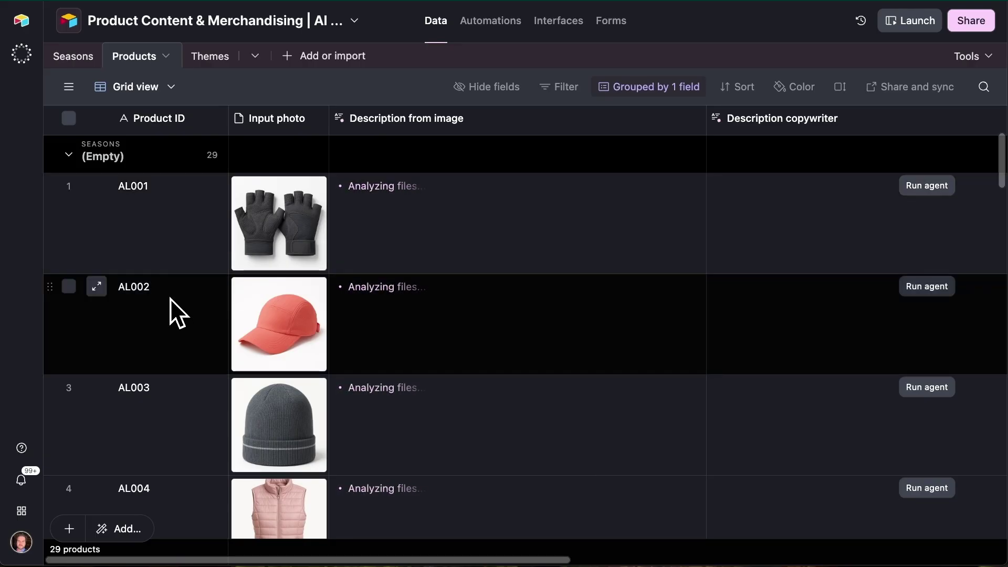
scroll(170, 305, "down", 1)
scroll(169, 310, "down", 2)
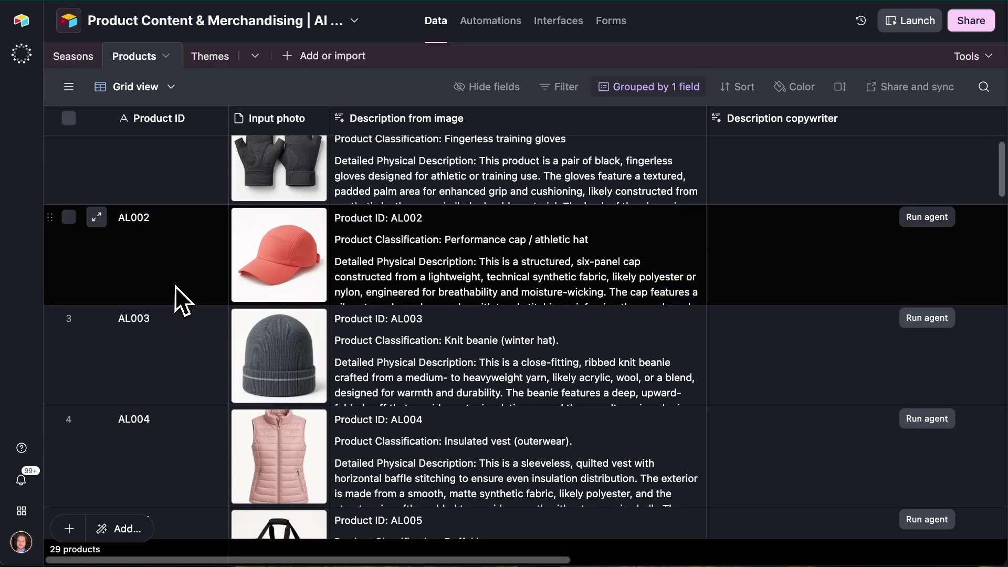
scroll(171, 314, "down", 15)
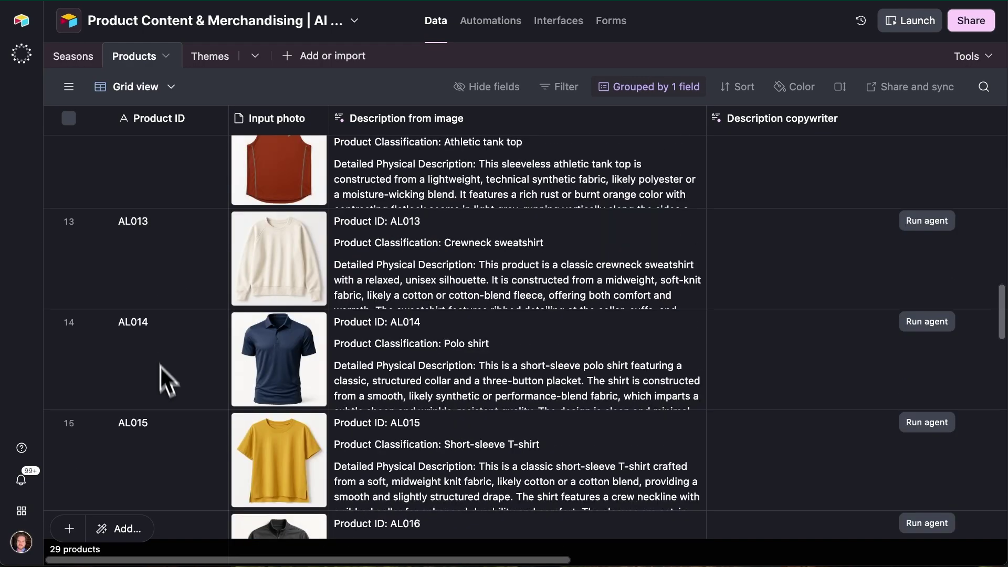
scroll(173, 384, "down", 5)
scroll(180, 366, "up", 20)
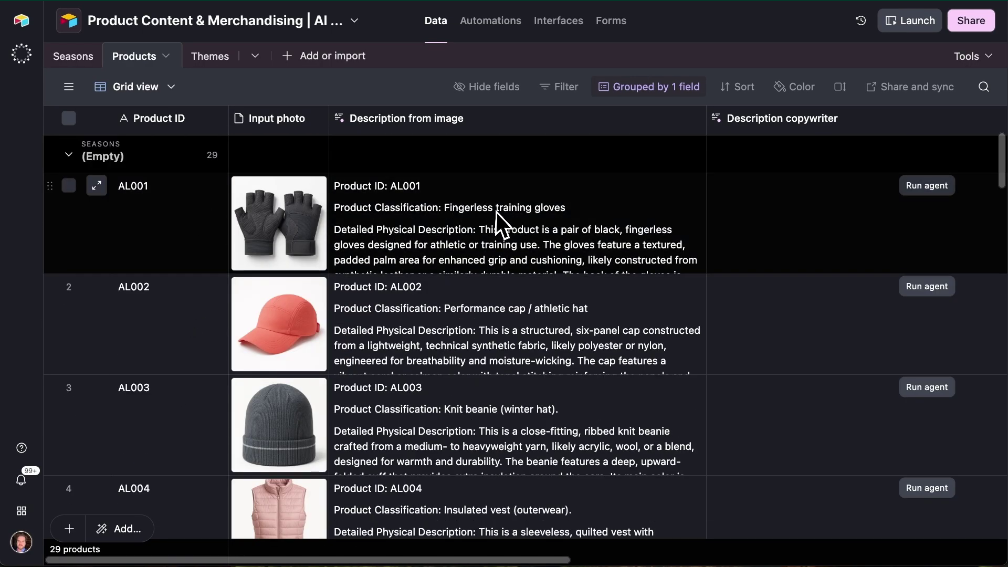
left_click(586, 213)
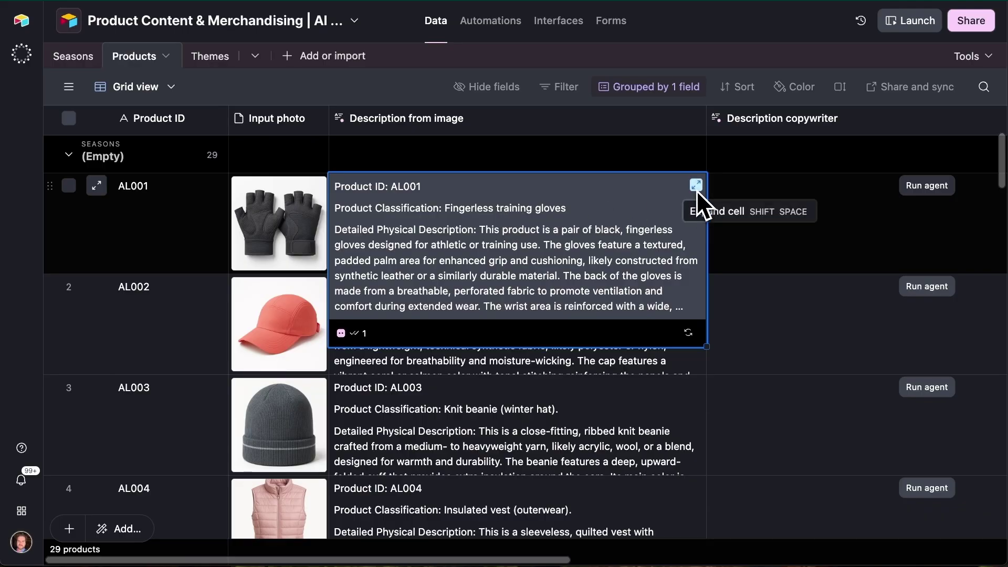
left_click(565, 367)
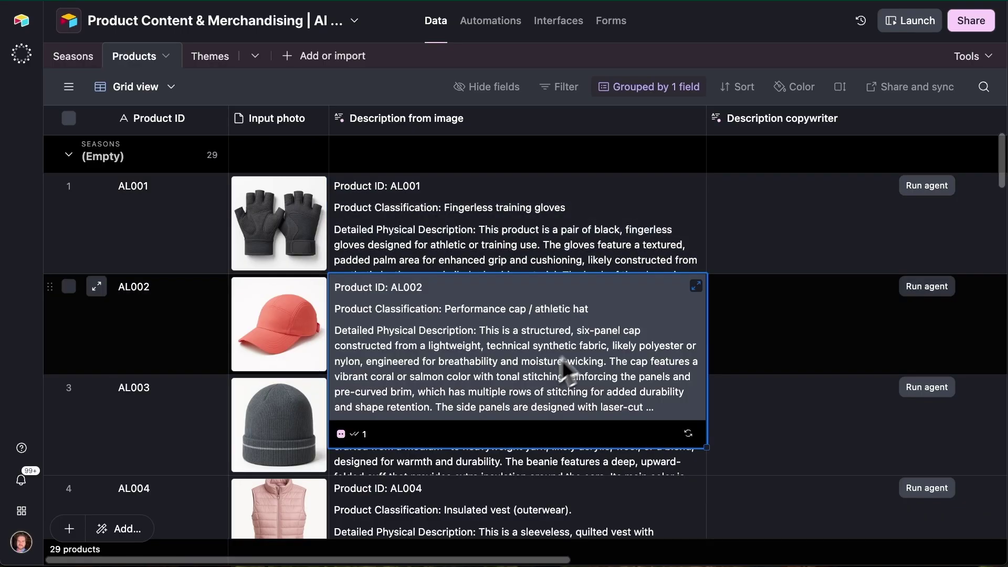
left_click(694, 288)
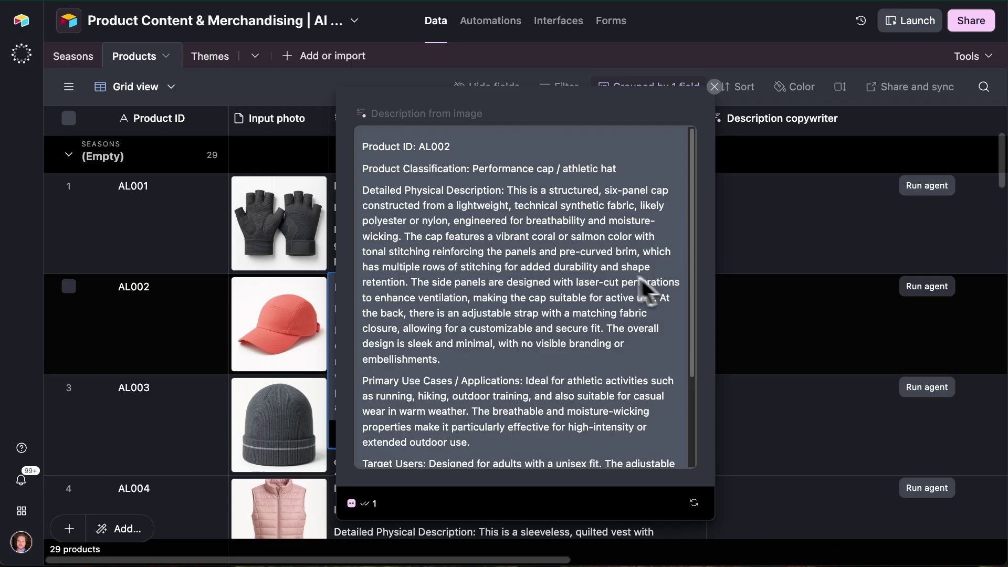
scroll(546, 231, "down", 3)
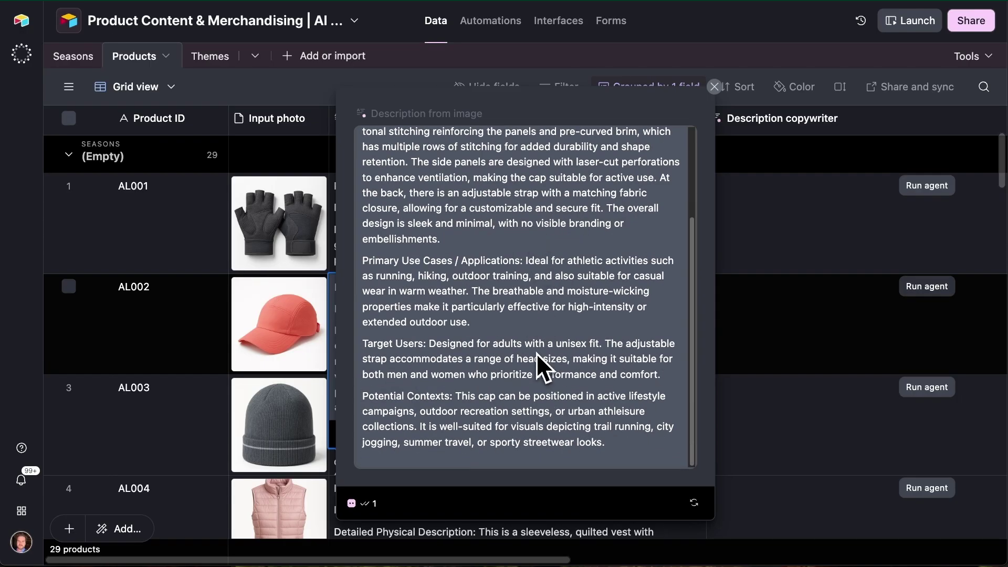
scroll(533, 347, "up", 1)
scroll(531, 342, "up", 2)
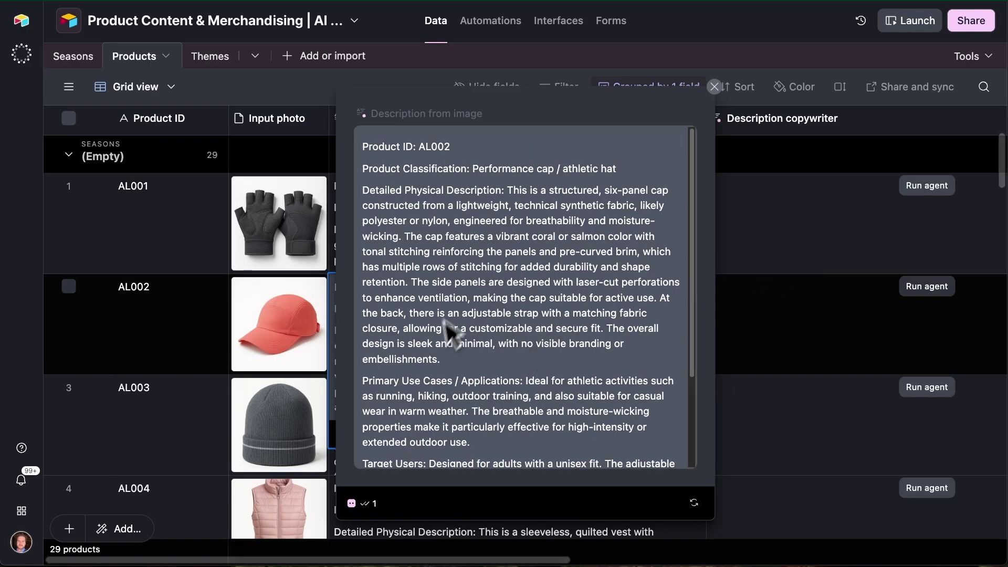
left_click(785, 243)
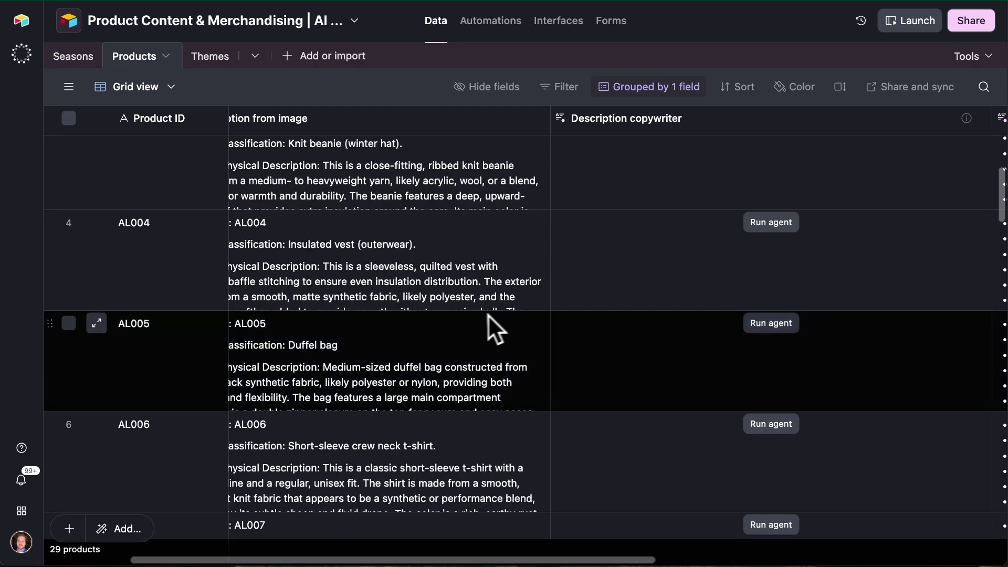
scroll(469, 317, "left", 5)
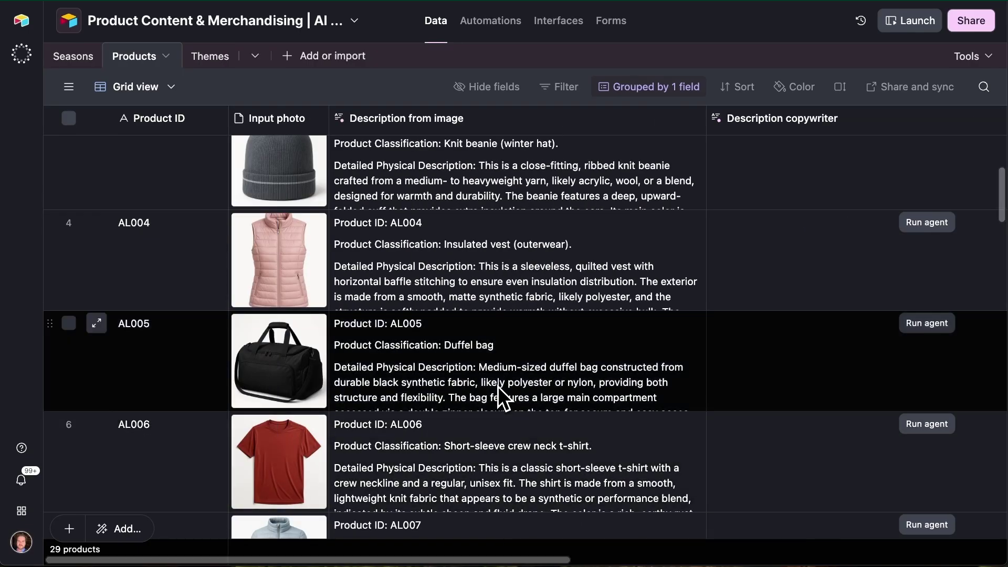
left_click(497, 386)
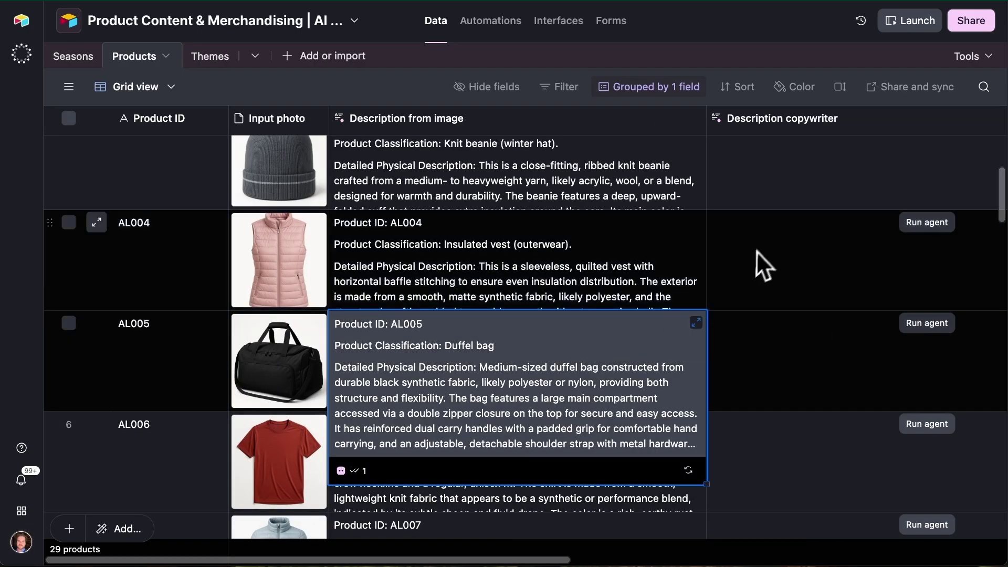
left_click(763, 257)
scroll(656, 252, "up", 5)
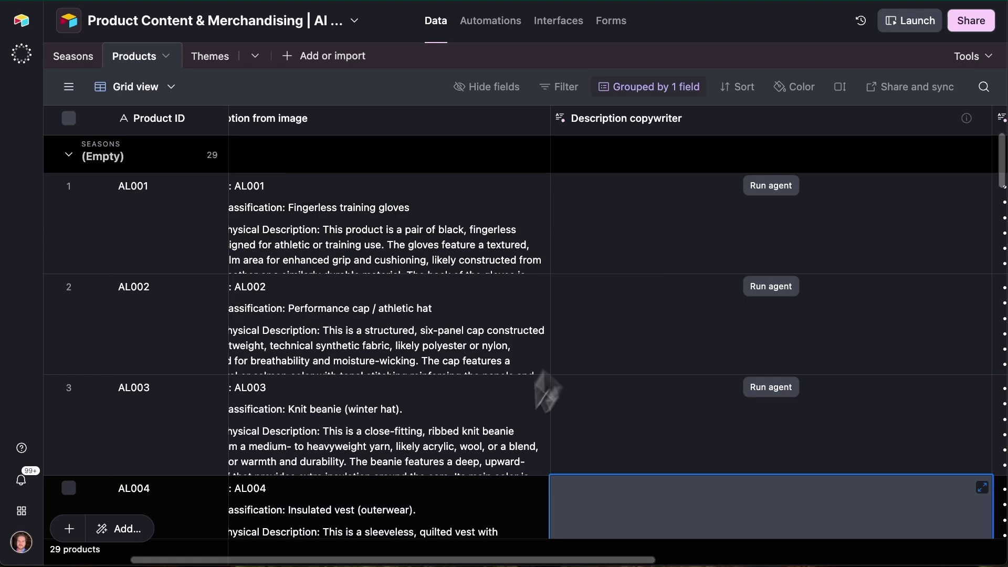
Step: Run the Description copywriter field agent on all 29 cells in view
scroll(486, 562, "right", 5)
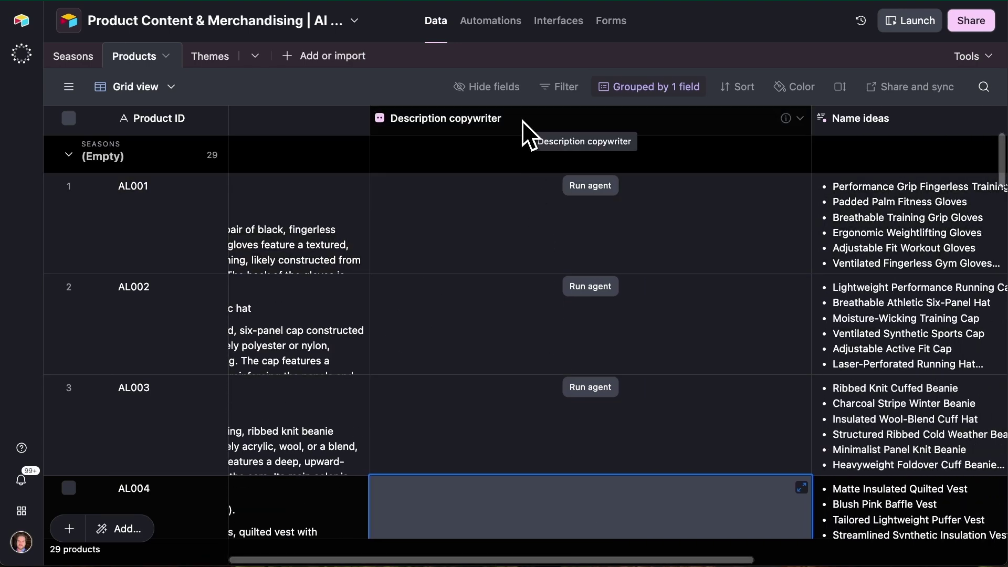
right_click(522, 120)
mouse_move(675, 203)
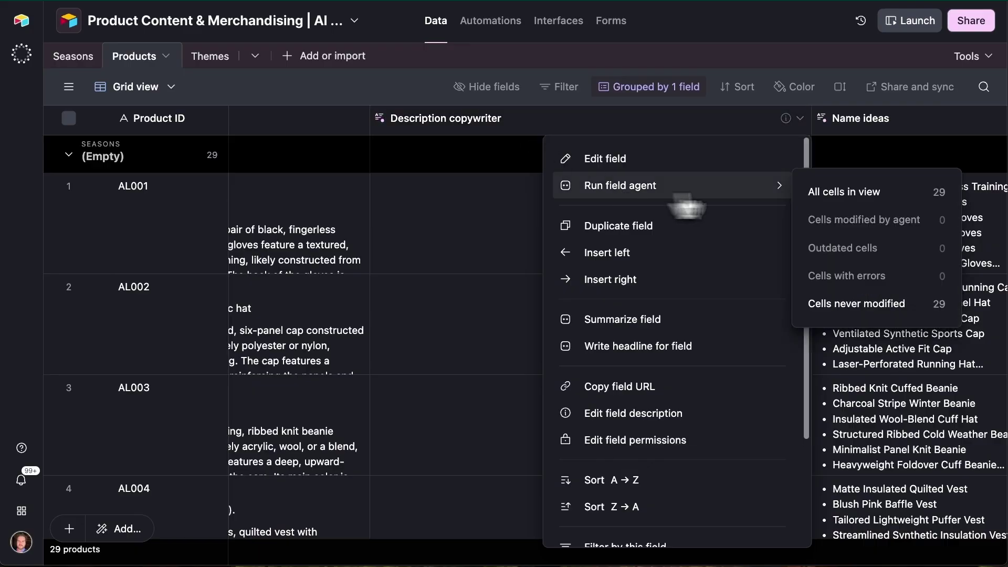
left_click(844, 191)
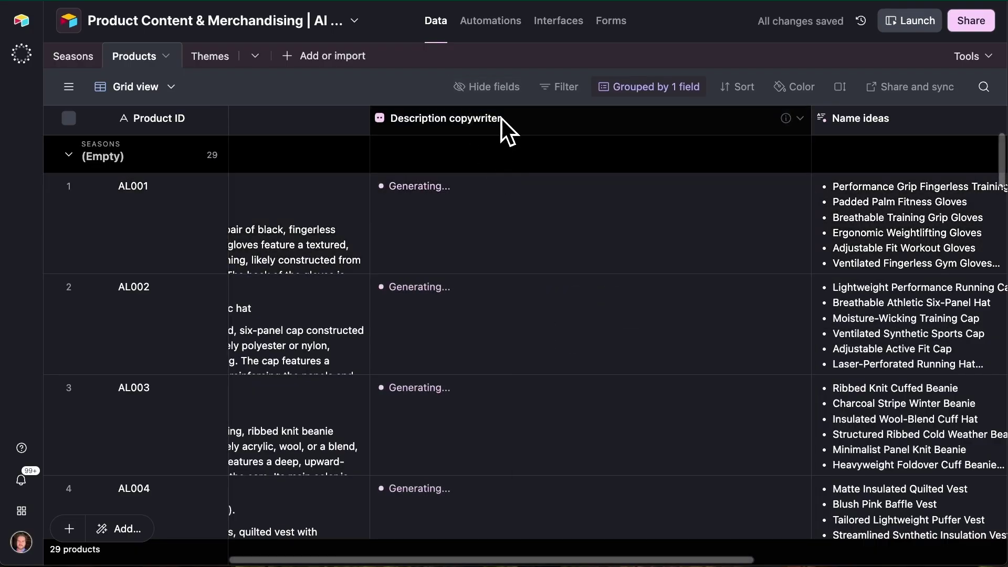
Step: Review the Description copywriter agent's instructions, then close them to see the generated copy
double_click(501, 117)
scroll(445, 300, "down", 5)
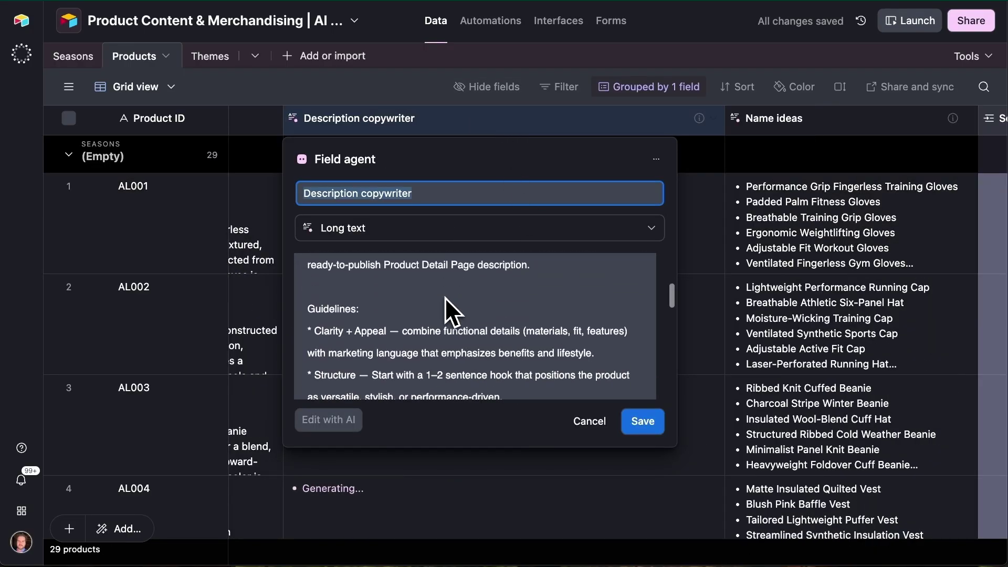
scroll(445, 301, "down", 5)
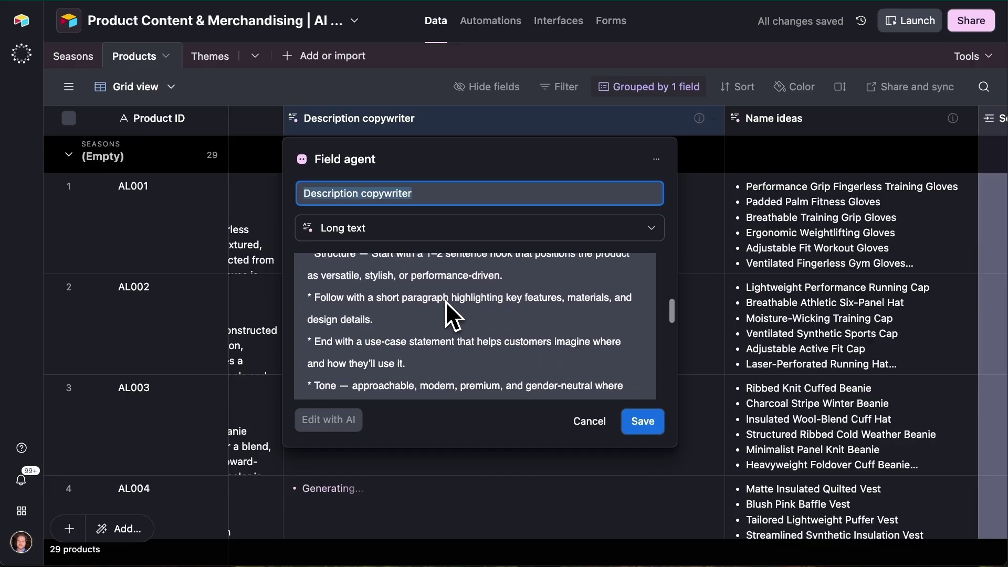
scroll(446, 301, "down", 5)
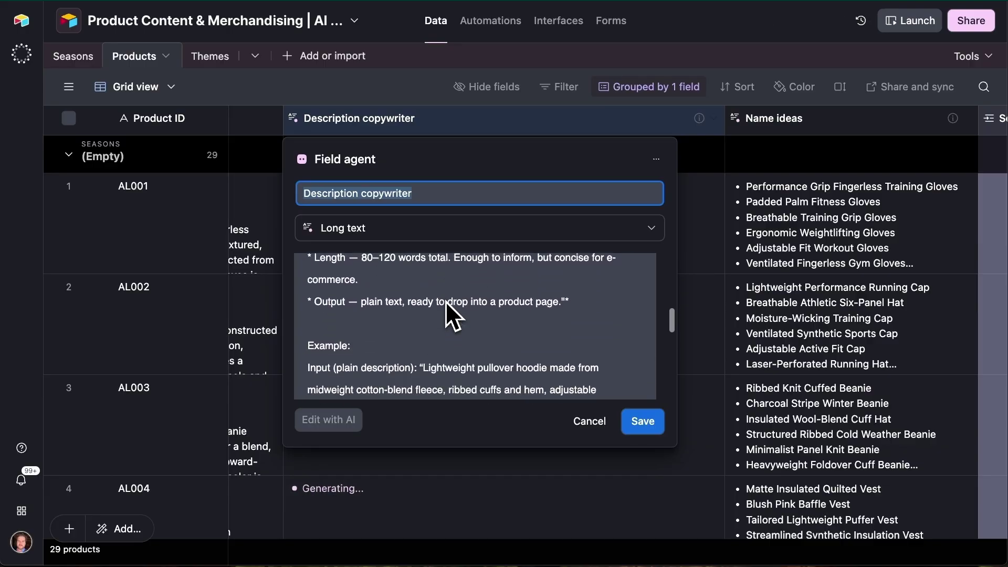
scroll(366, 311, "down", 2)
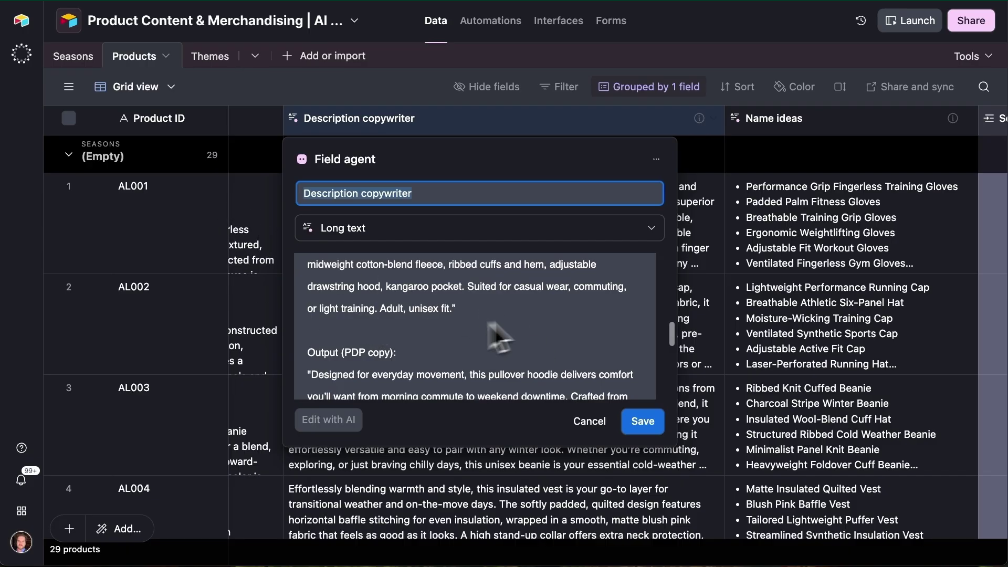
scroll(474, 320, "down", 4)
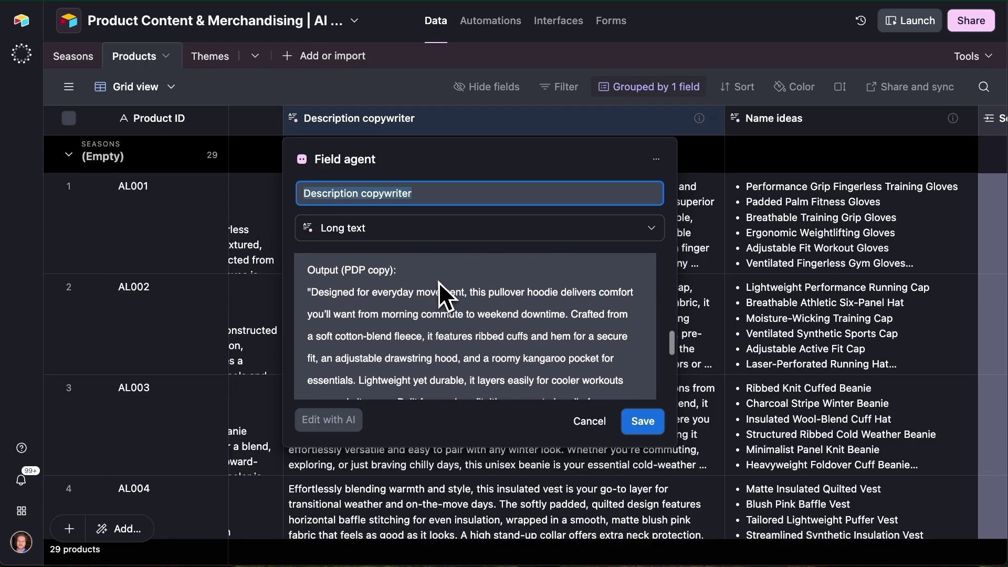
scroll(446, 327, "down", 3)
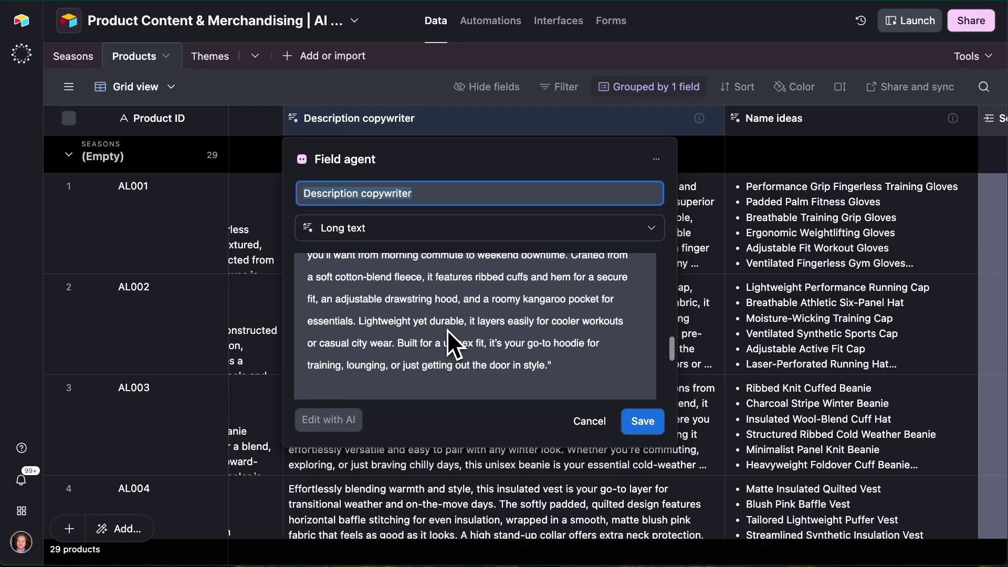
left_click(759, 288)
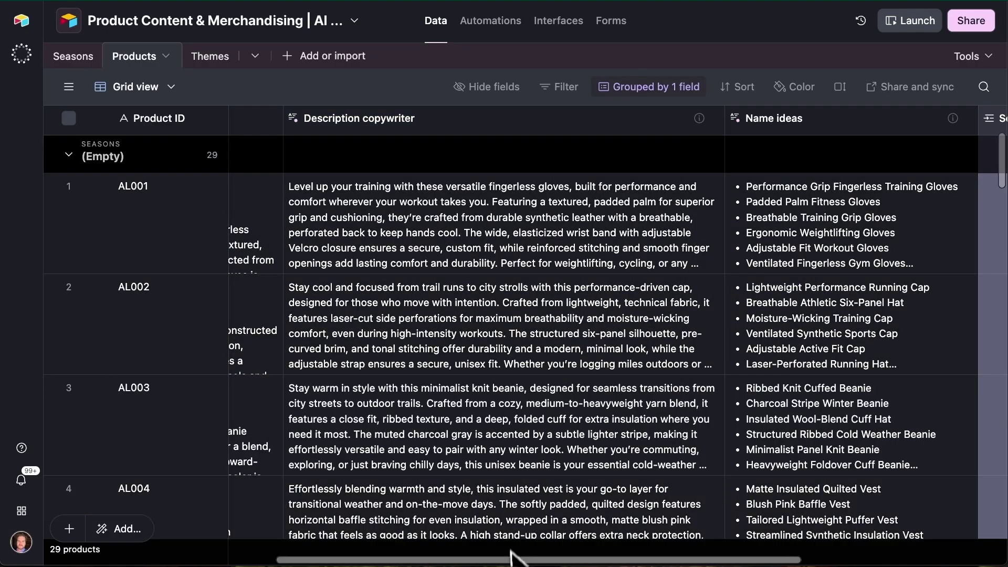
scroll(512, 557, "left", 5)
left_click(820, 194)
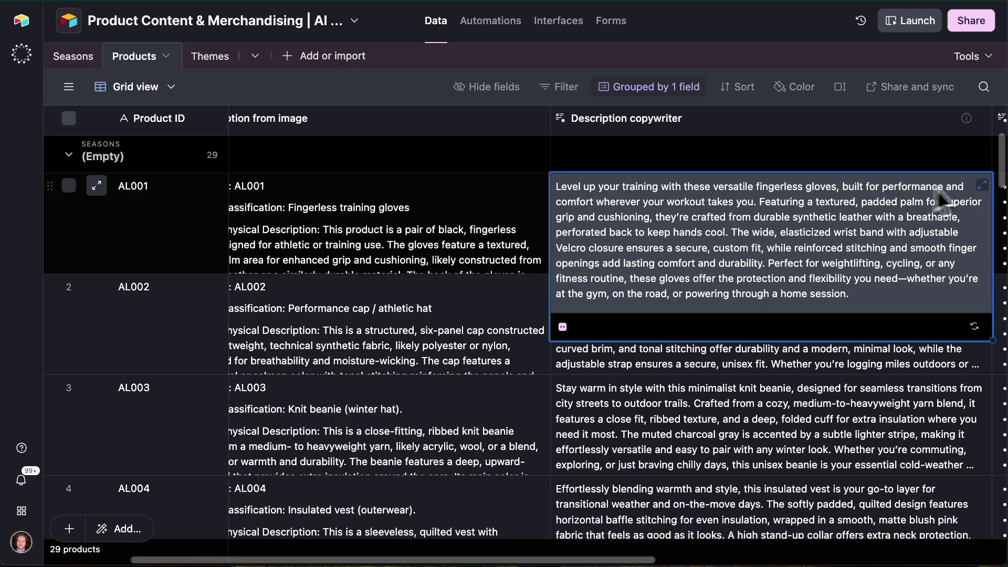
double_click(747, 126)
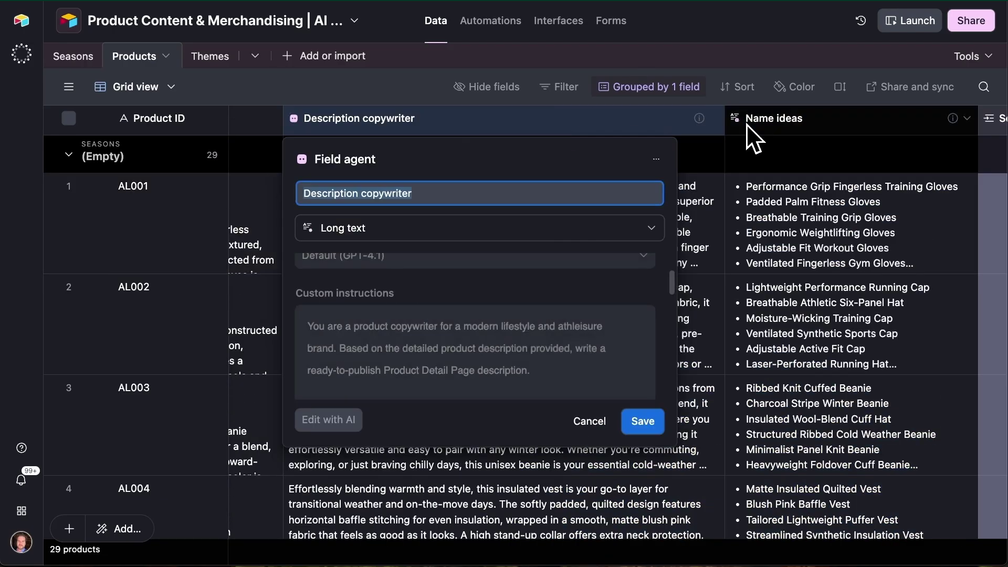
scroll(540, 360, "down", 10)
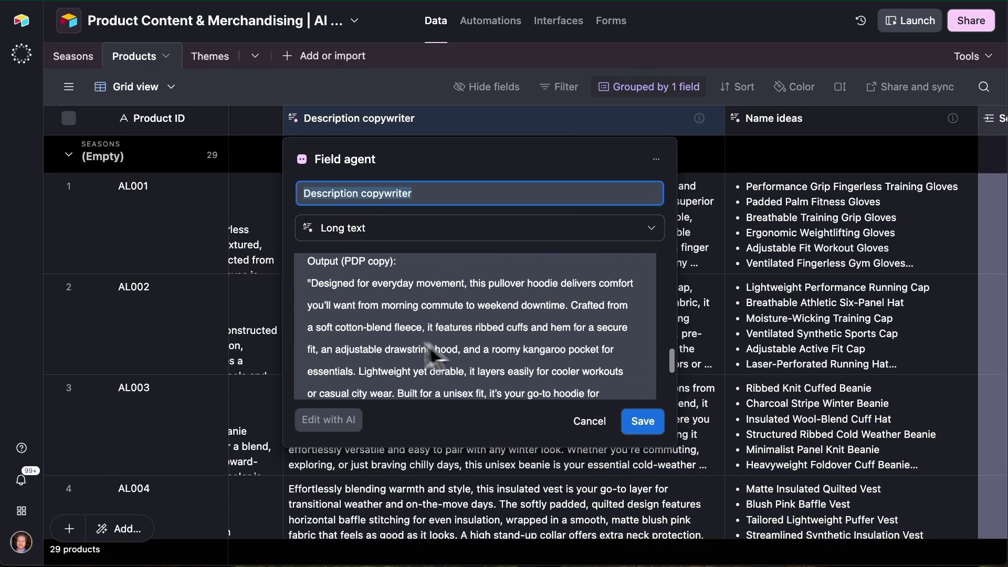
scroll(431, 356, "down", 5)
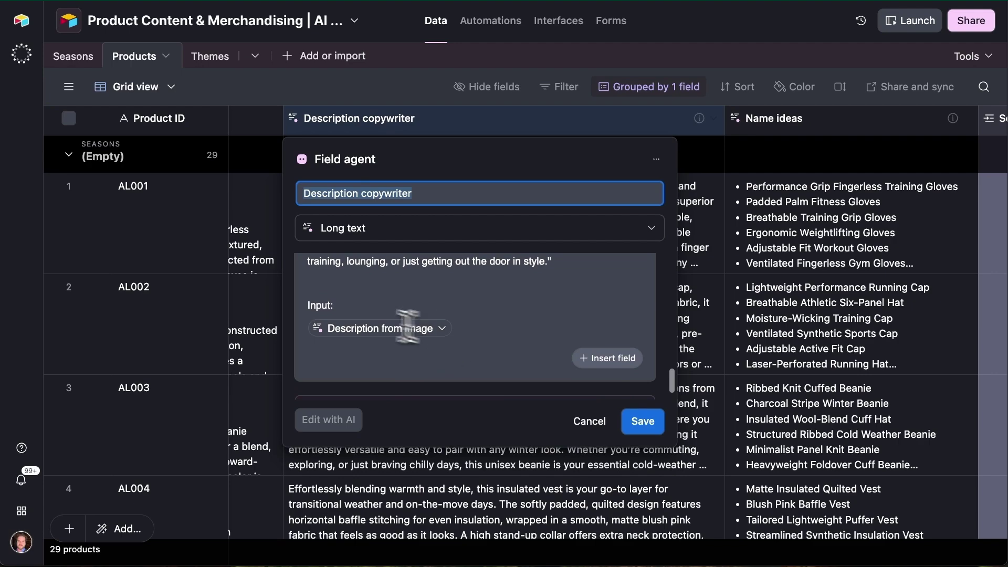
left_click(322, 302)
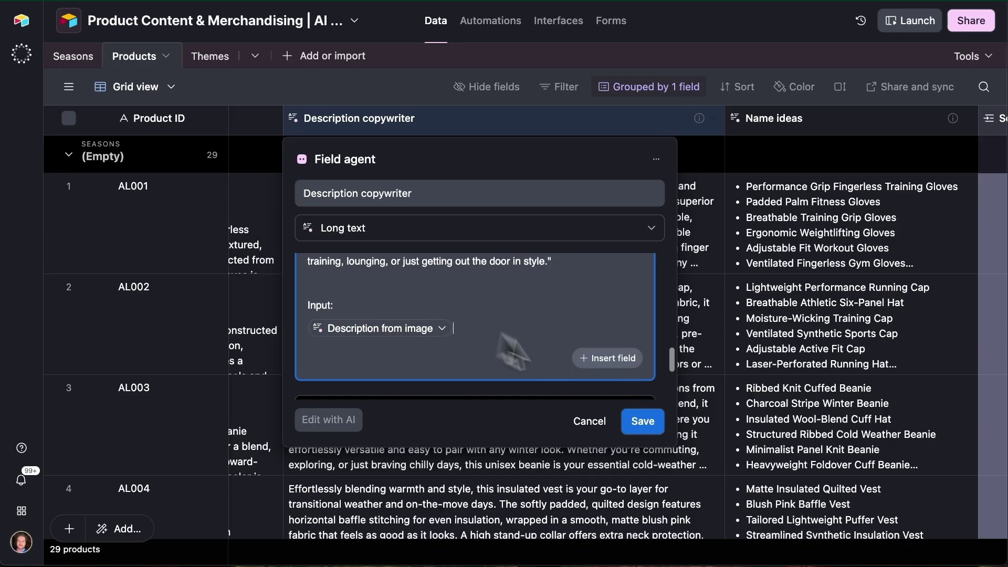
left_click(592, 433)
left_click(484, 243)
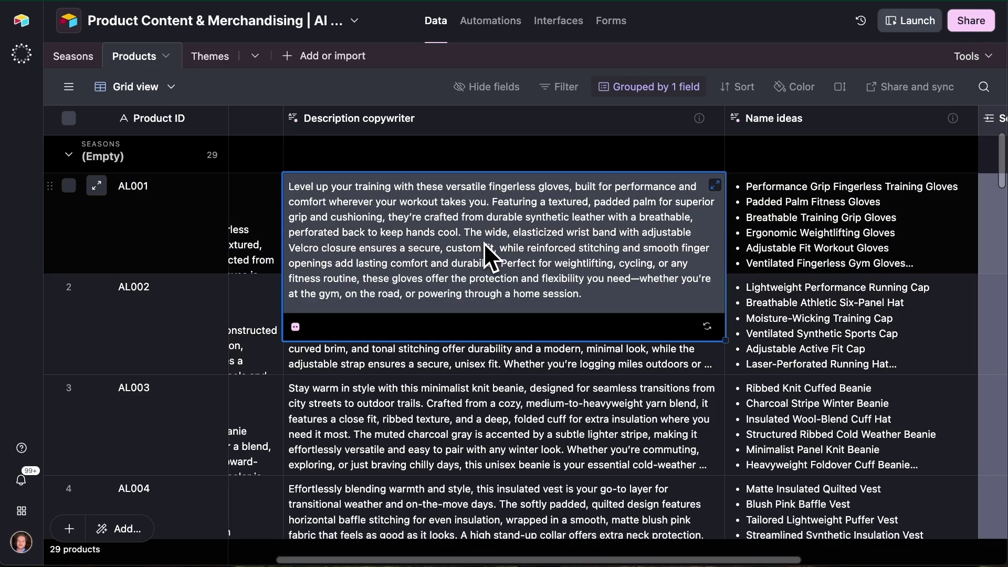
left_click(254, 215)
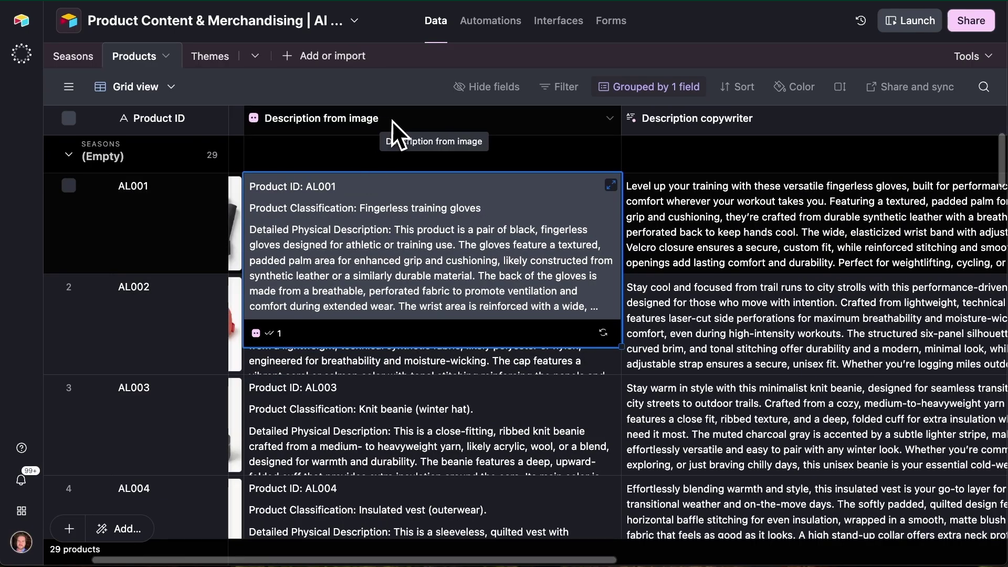
left_click(706, 129)
left_click(780, 405)
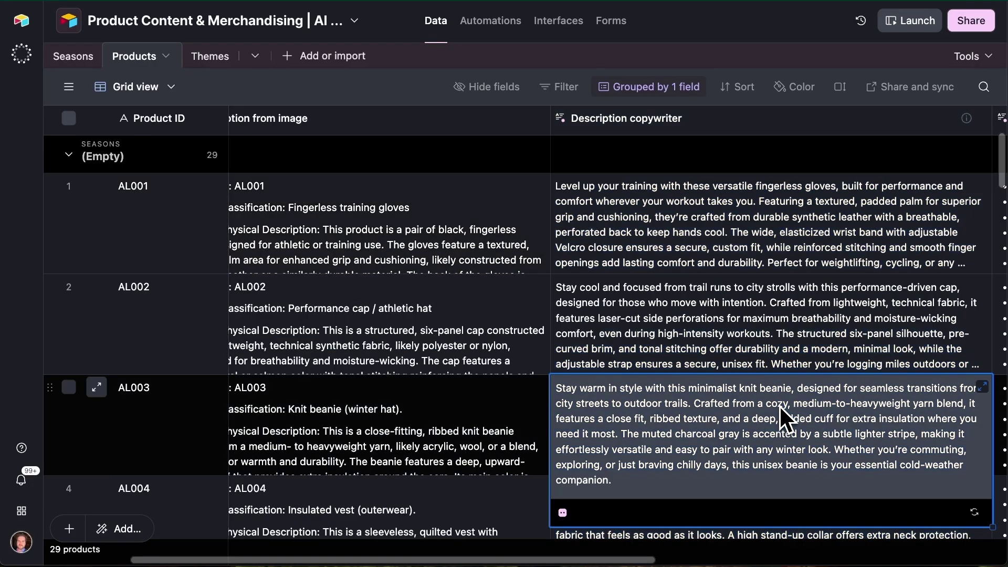
scroll(679, 371, "down", 10)
scroll(676, 370, "down", 15)
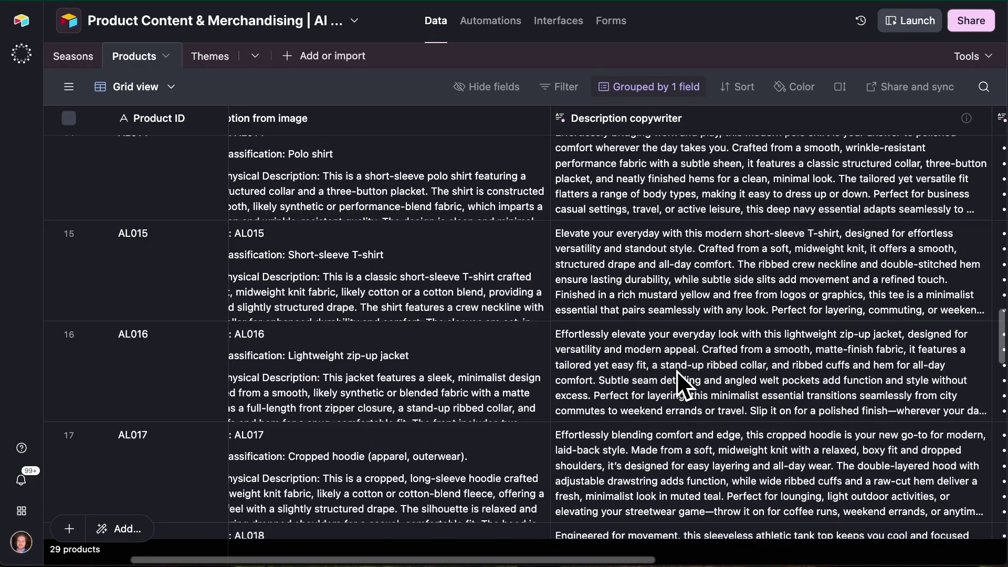
scroll(676, 371, "down", 8)
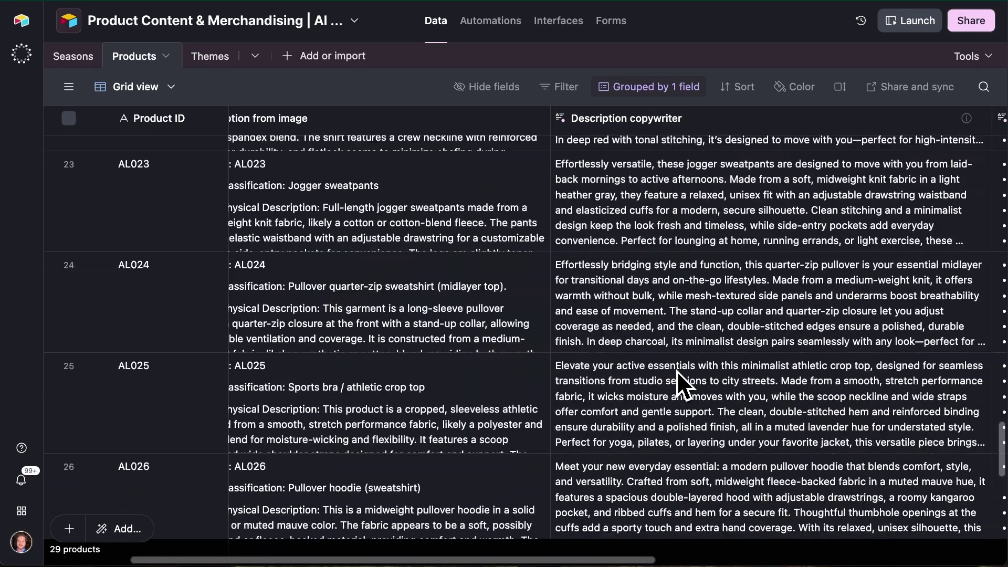
scroll(676, 370, "up", 8)
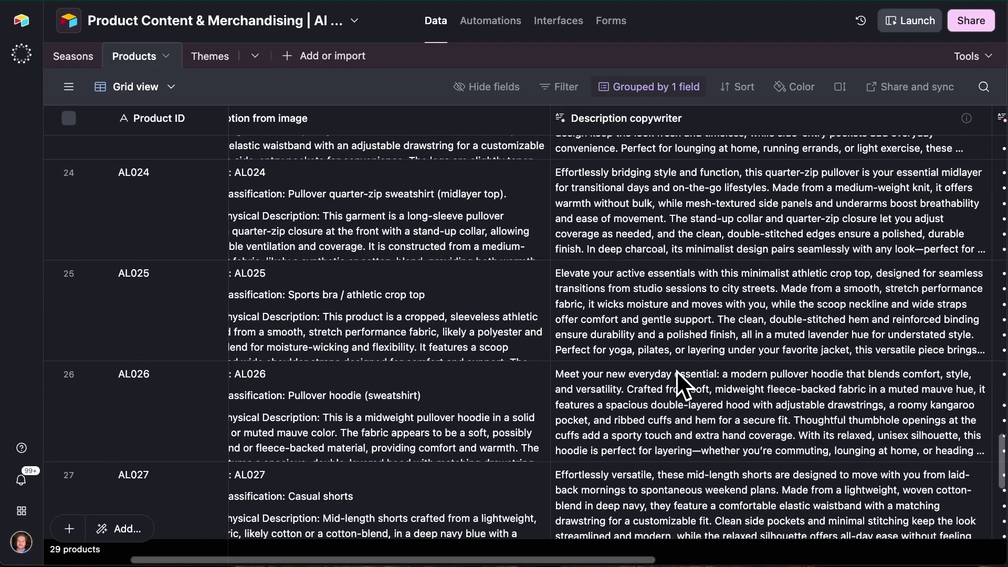
scroll(742, 362, "up", 15)
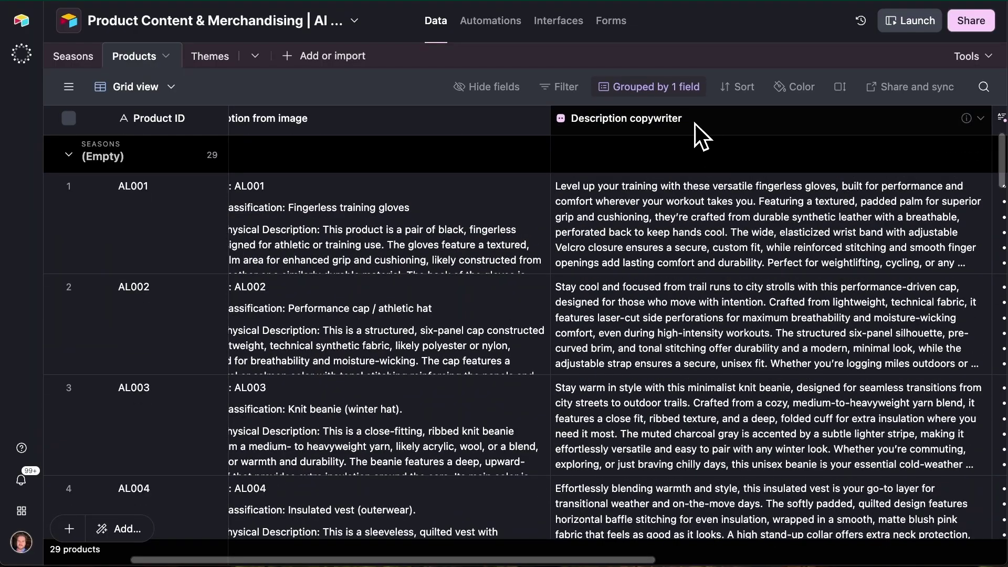
double_click(695, 122)
scroll(576, 300, "down", 5)
scroll(577, 300, "down", 5)
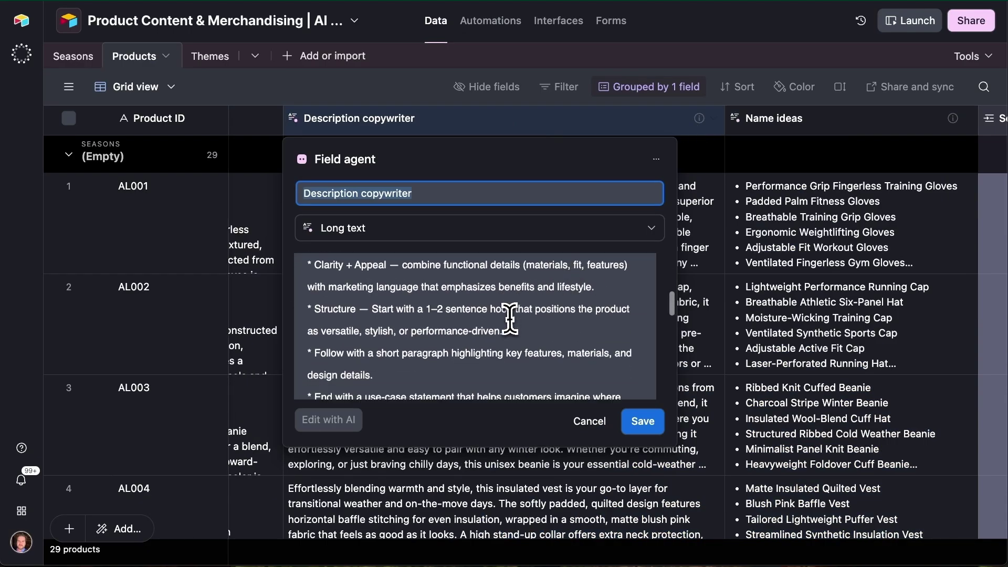
scroll(509, 319, "down", 5)
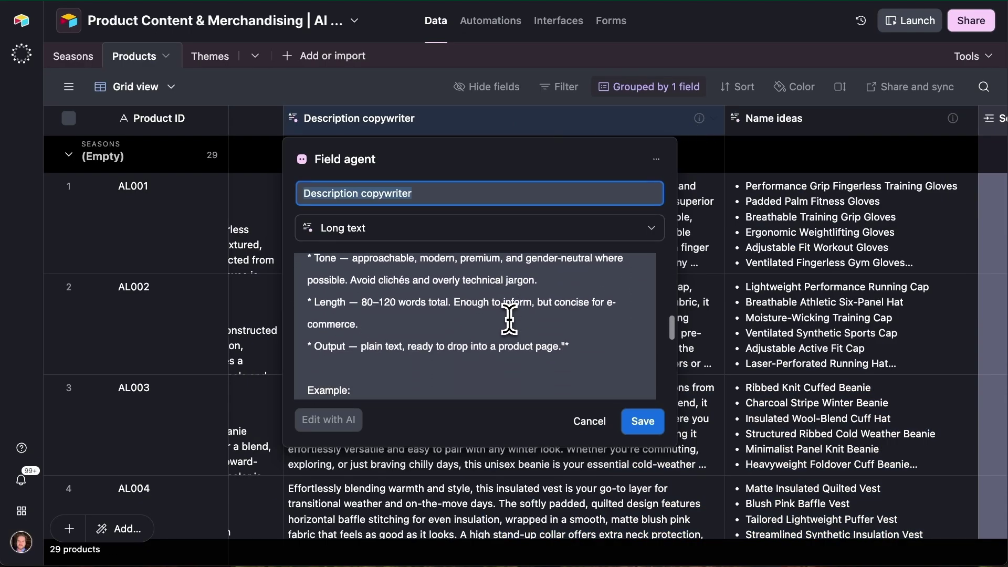
scroll(509, 319, "down", 5)
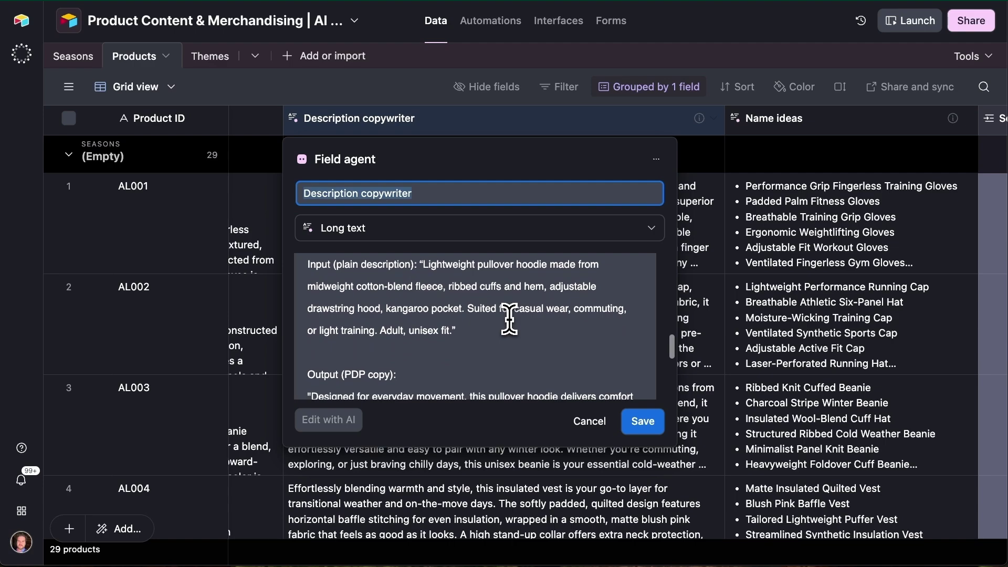
left_click(507, 319)
scroll(508, 318, "down", 3)
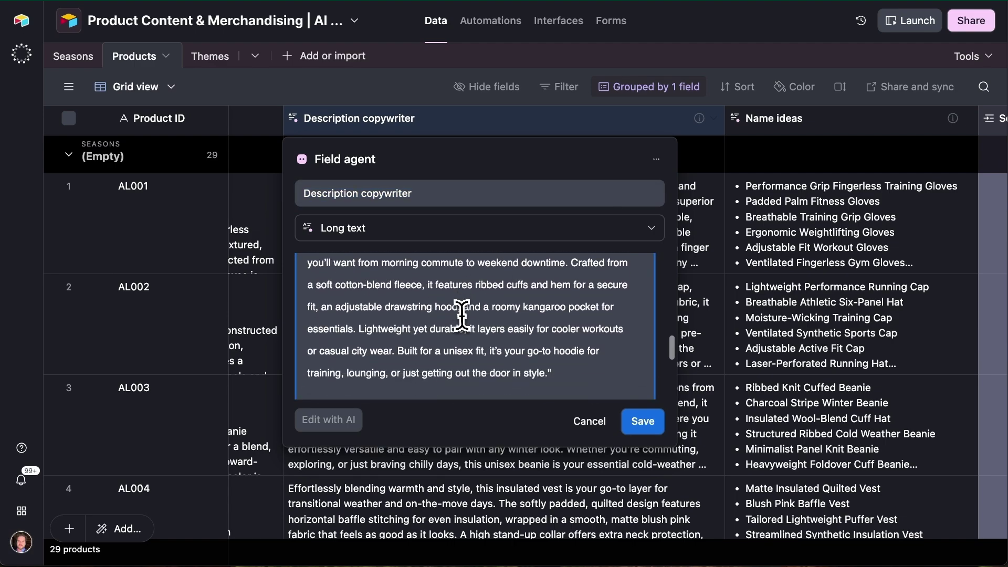
left_click(592, 423)
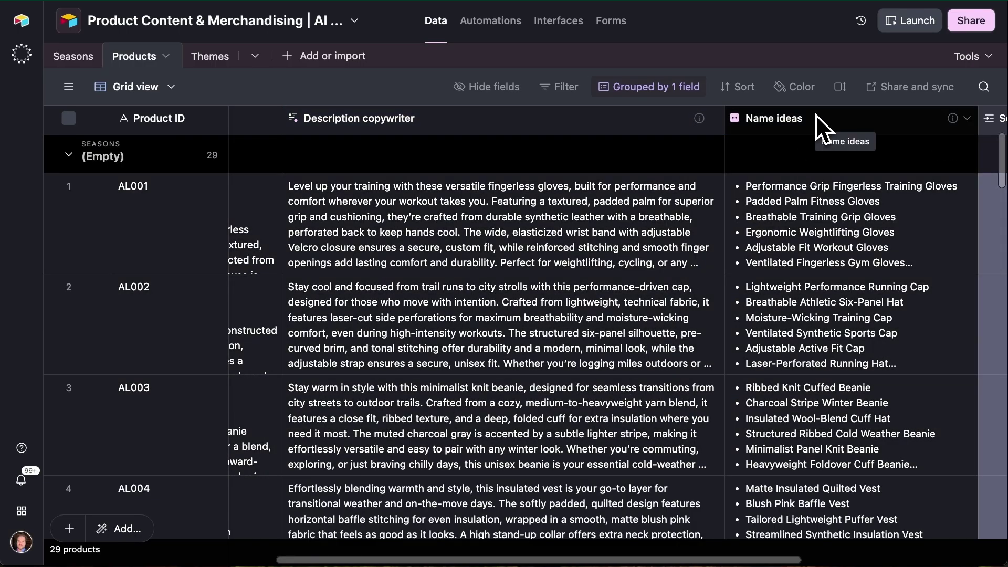
double_click(816, 114)
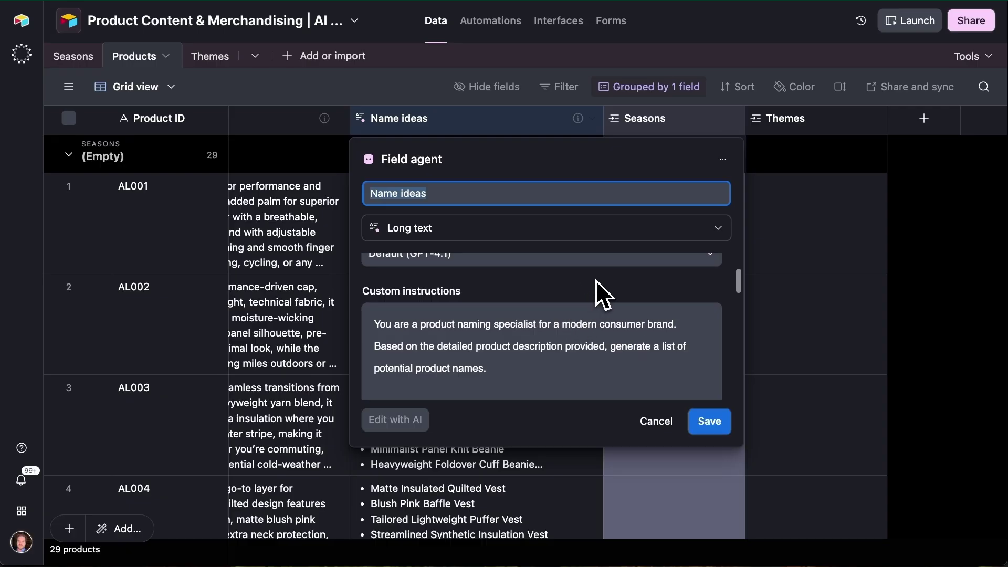
scroll(597, 280, "down", 5)
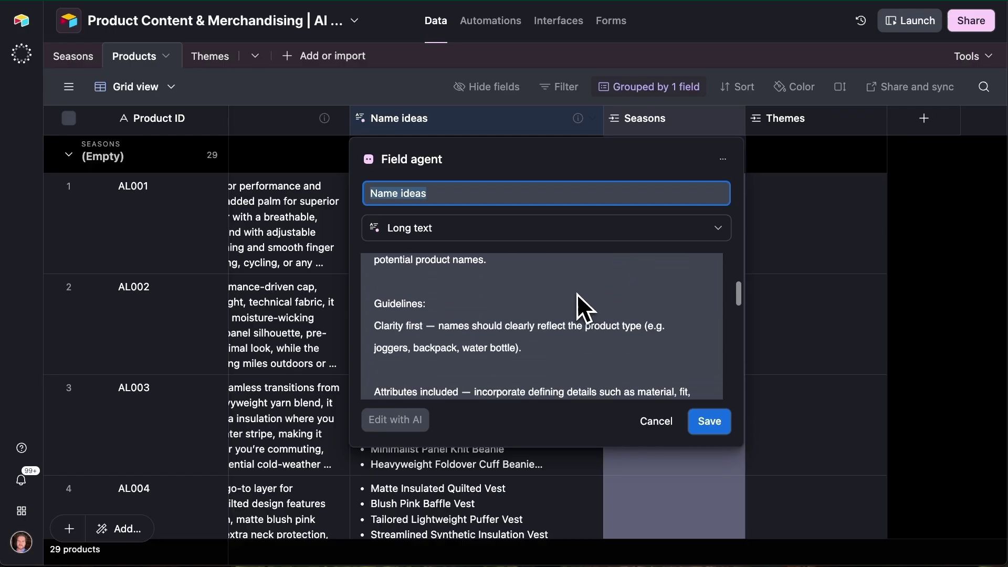
scroll(578, 294, "down", 3)
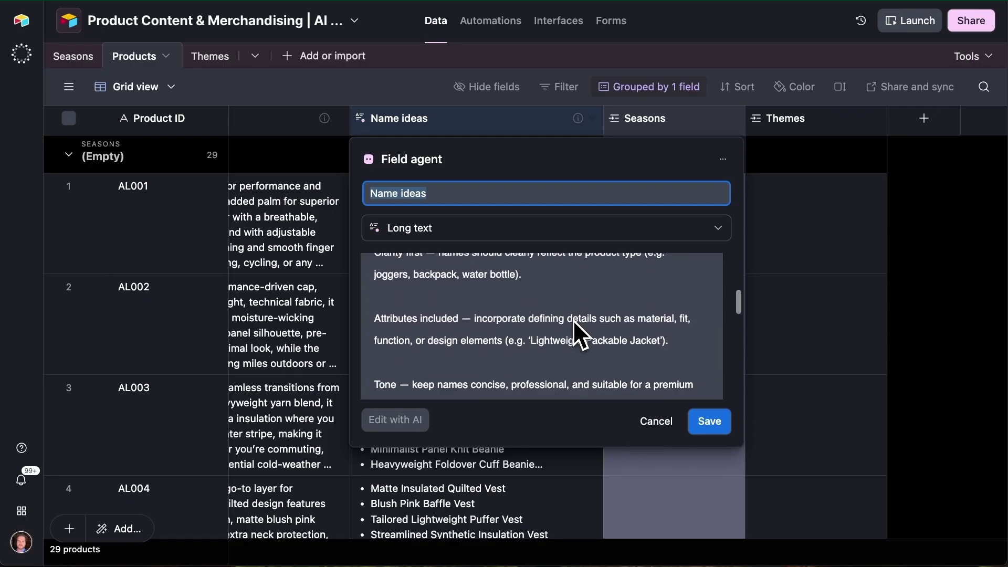
scroll(574, 322, "down", 3)
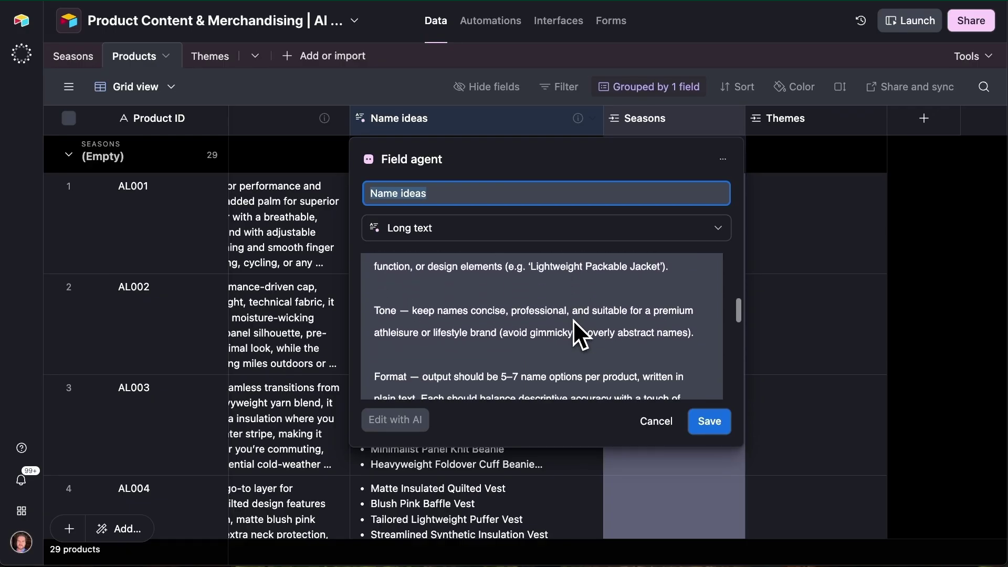
scroll(574, 321, "down", 3)
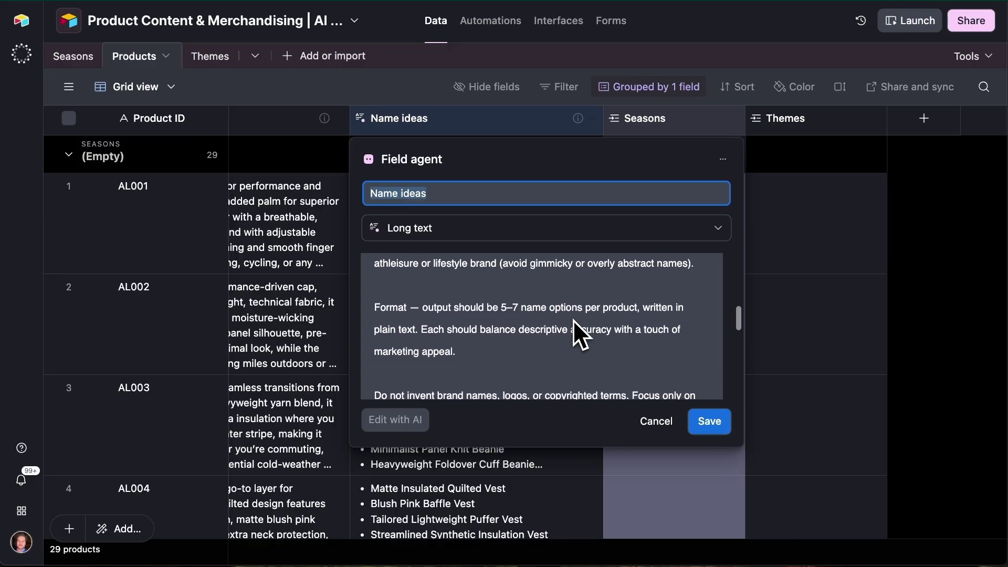
scroll(574, 322, "down", 3)
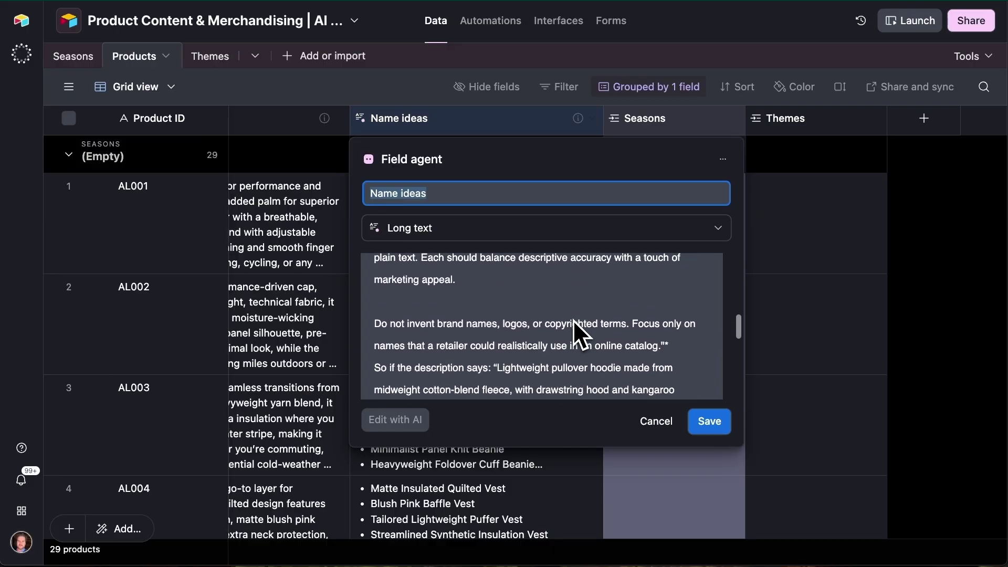
scroll(574, 322, "down", 8)
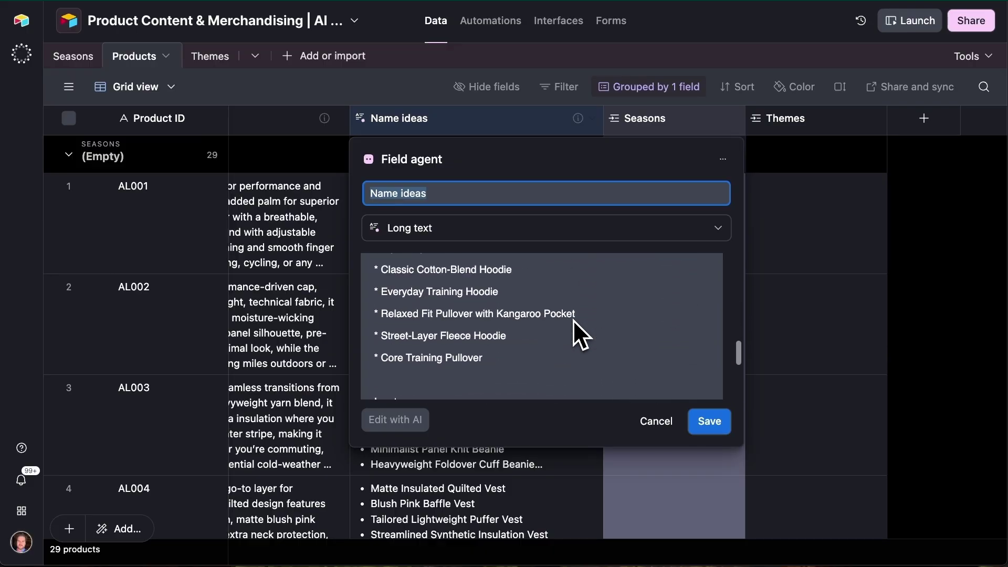
left_click(662, 424)
left_click(477, 126)
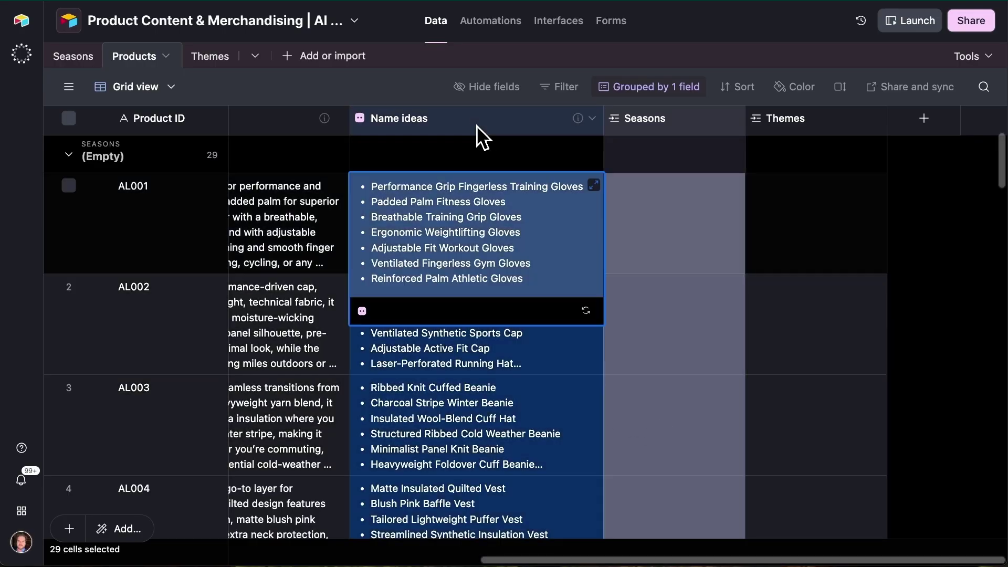
double_click(477, 125)
scroll(504, 330, "down", 10)
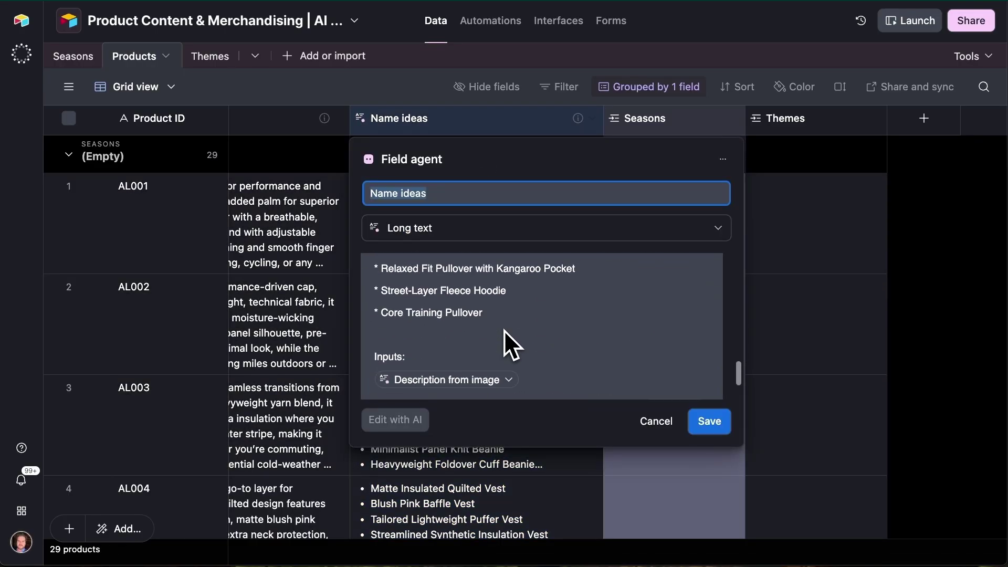
scroll(504, 329, "down", 3)
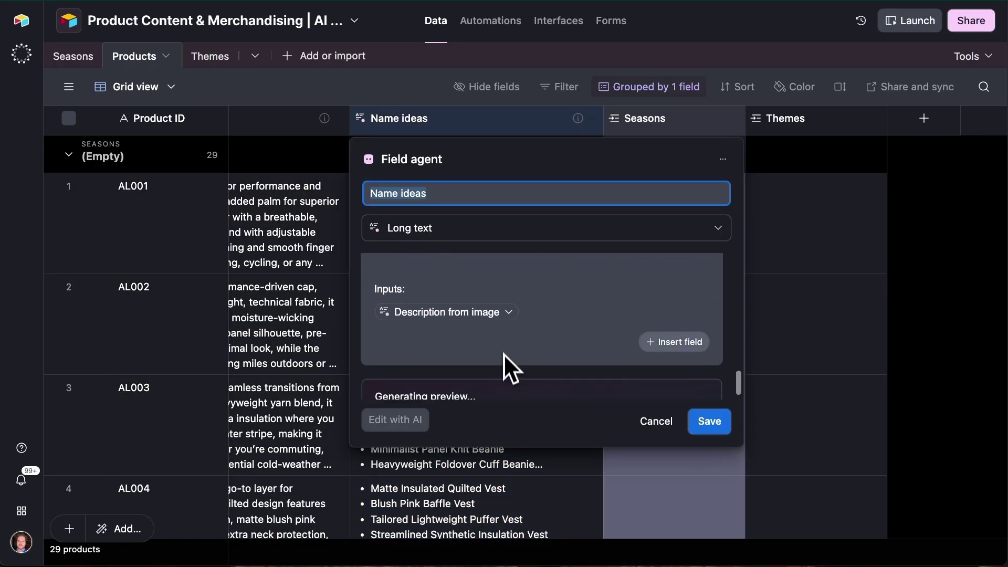
left_click(655, 428)
scroll(542, 242, "down", 4)
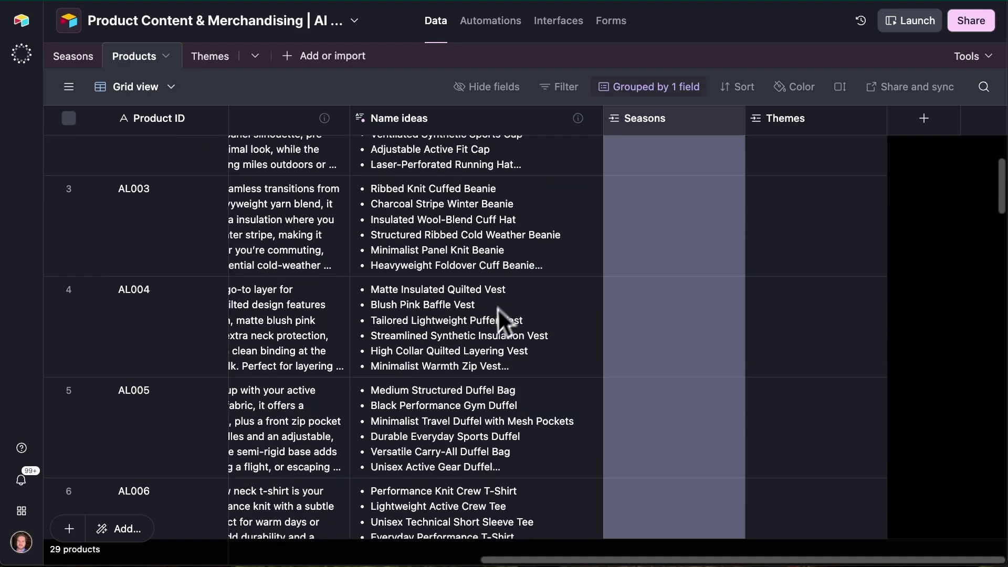
left_click(491, 316)
scroll(487, 322, "down", 3)
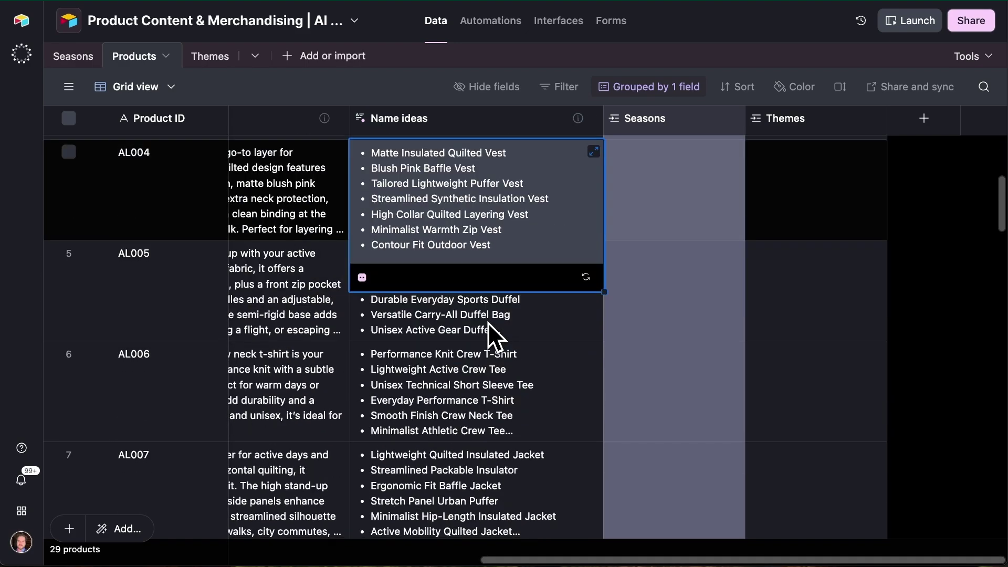
scroll(539, 342, "left", 5)
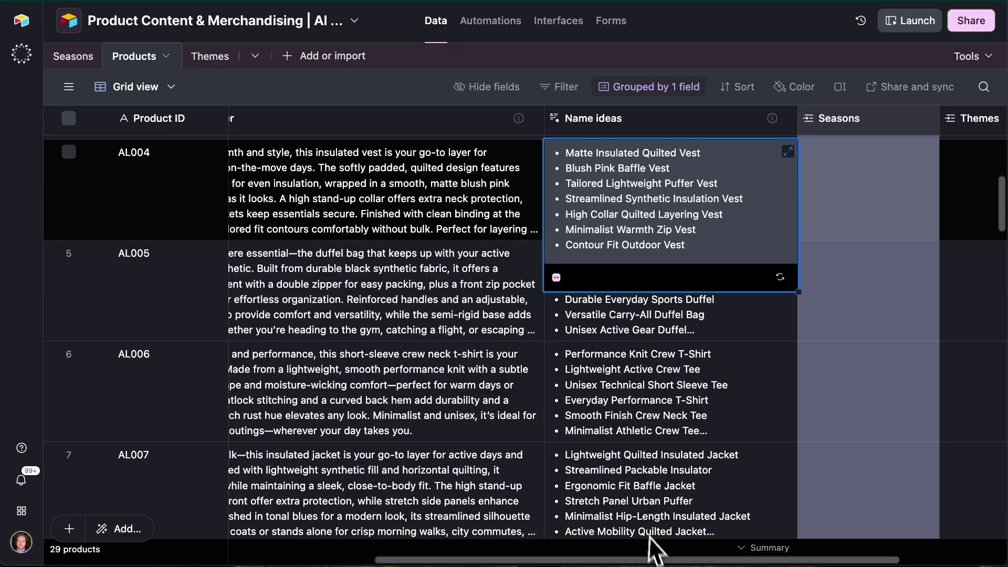
scroll(650, 536, "left", 10)
scroll(332, 292, "up", 5)
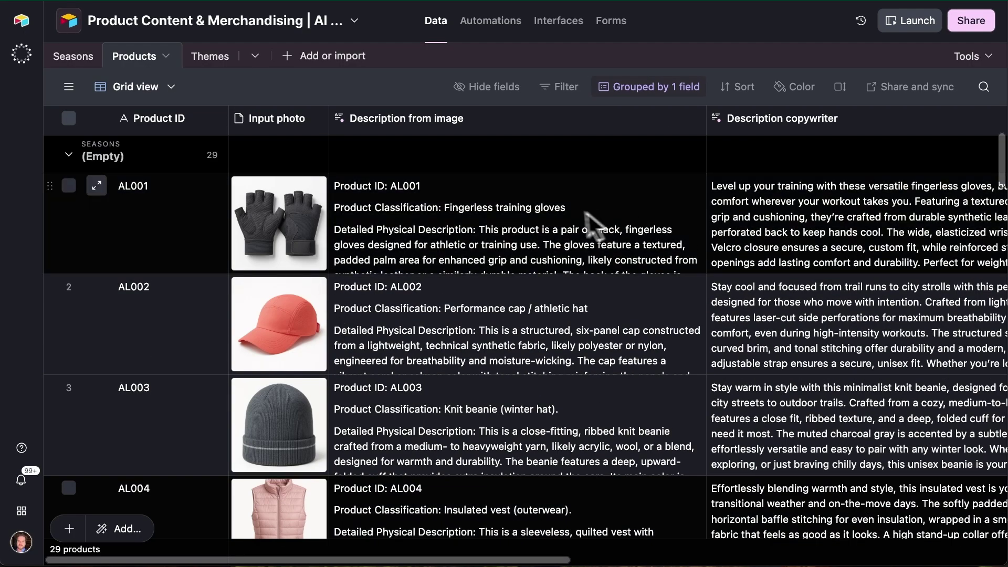
scroll(594, 223, "down", 20)
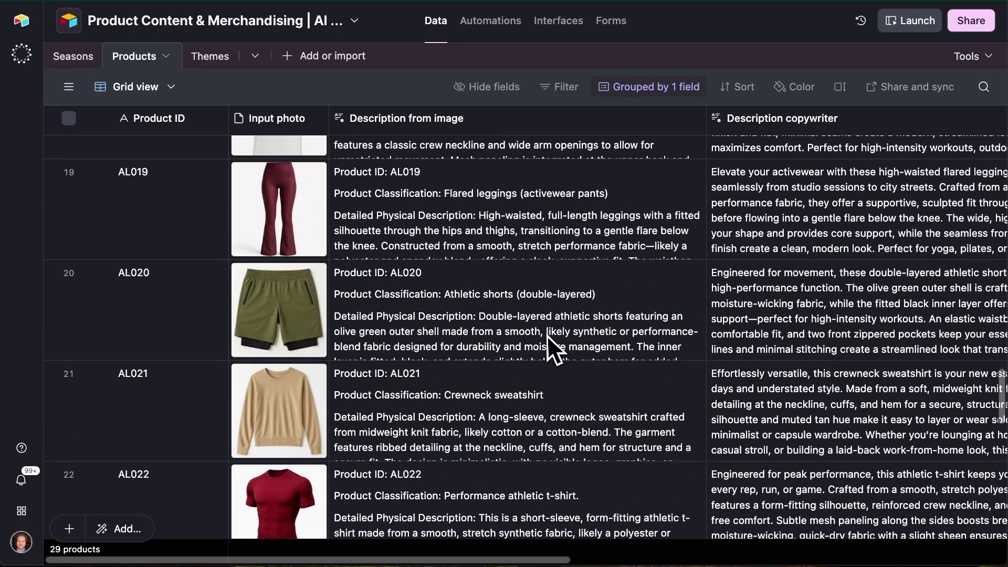
scroll(546, 335, "up", 20)
scroll(430, 560, "right", 3)
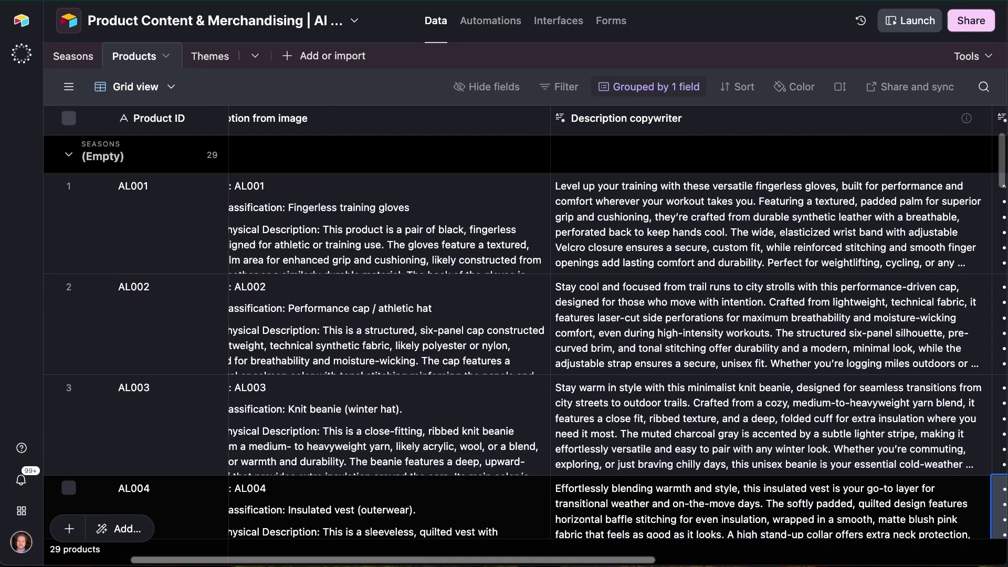
scroll(617, 335, "right", 10)
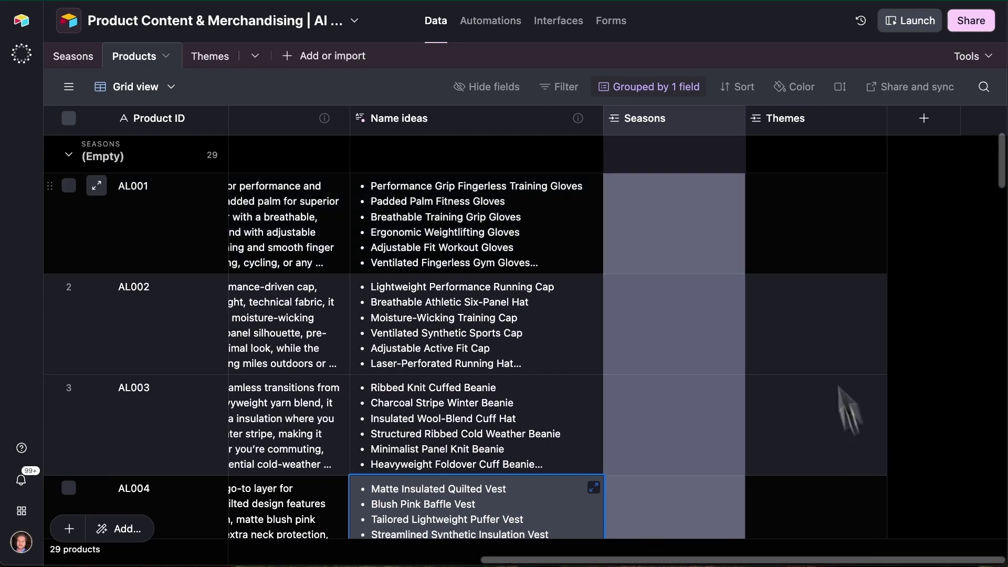
scroll(803, 318, "down", 5)
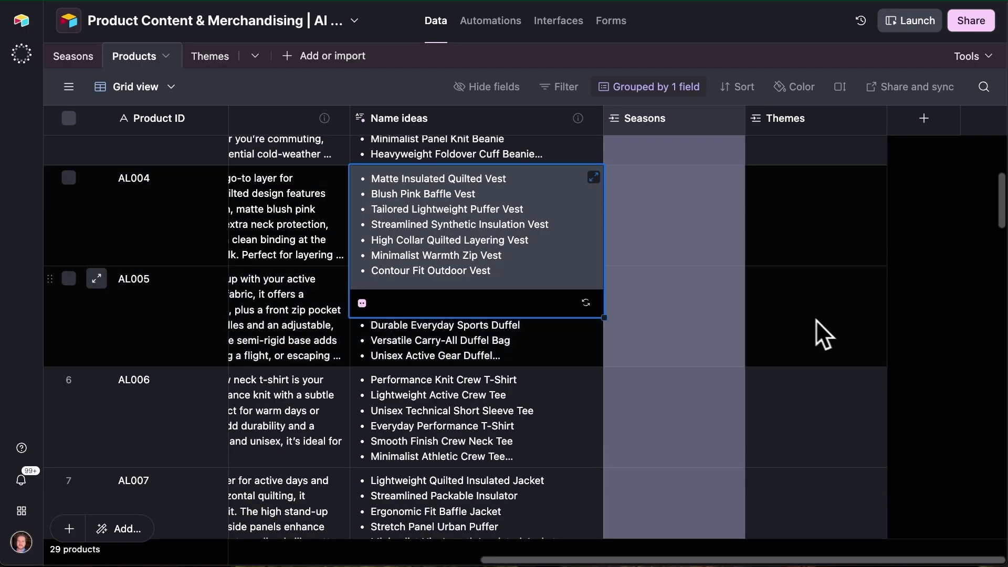
scroll(899, 305, "up", 5)
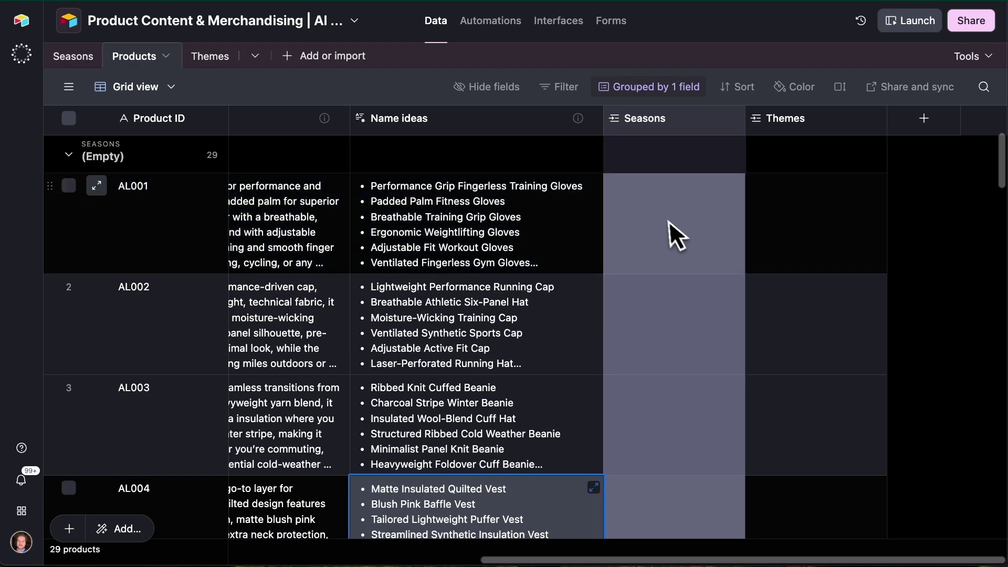
Step: Link products AL001 and AL002 to the SS Athleisure line season
left_click(653, 207)
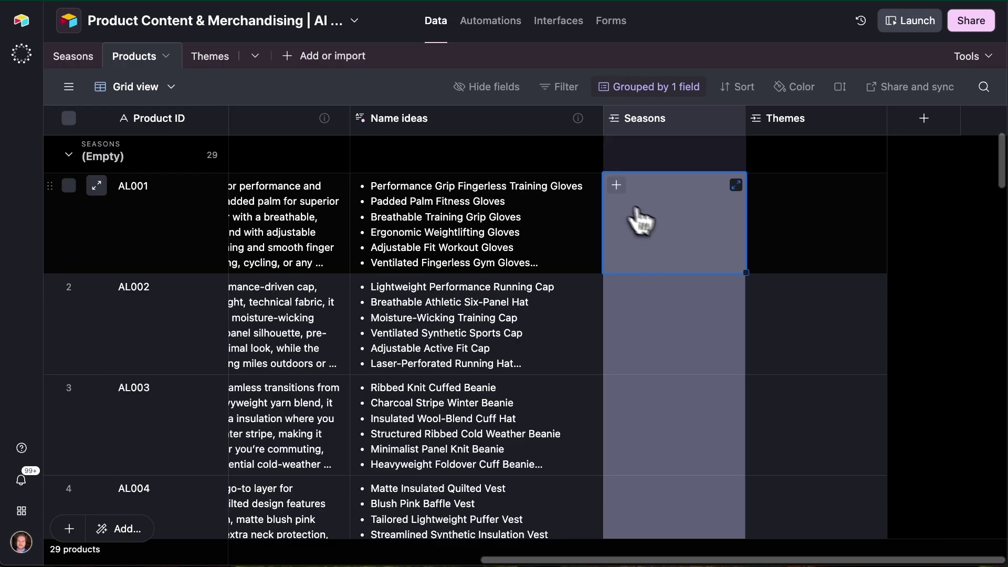
left_click(623, 193)
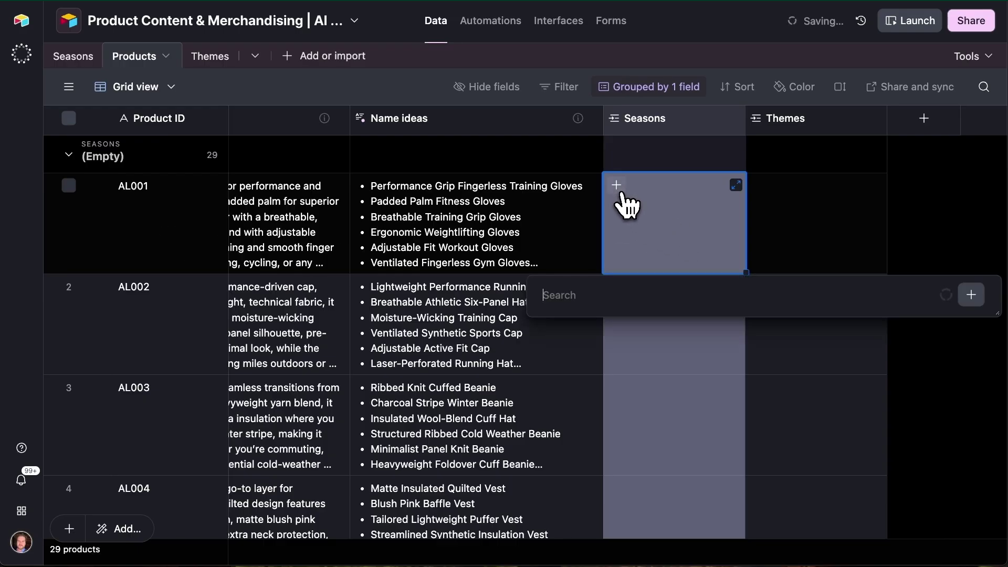
left_click(676, 429)
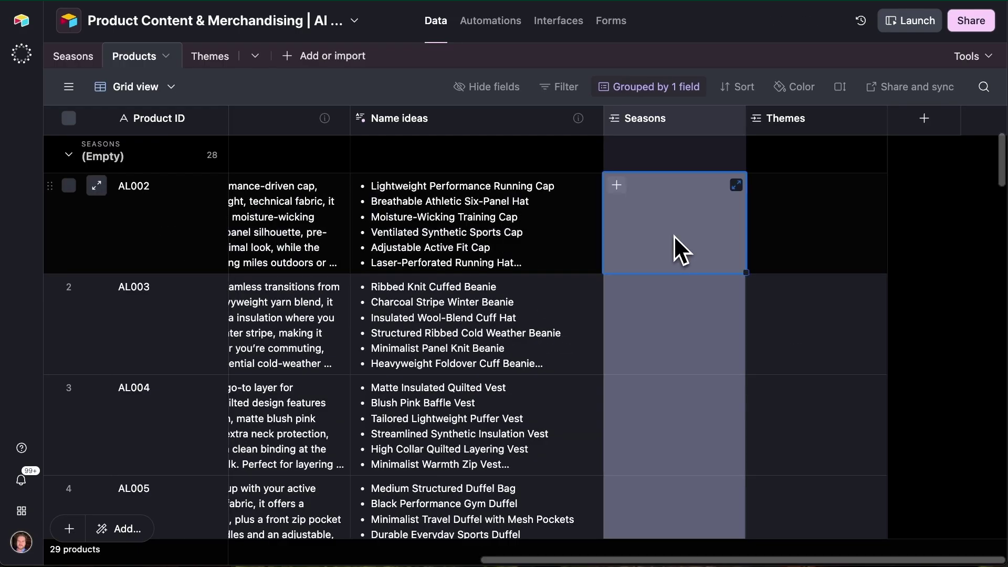
left_click(617, 186)
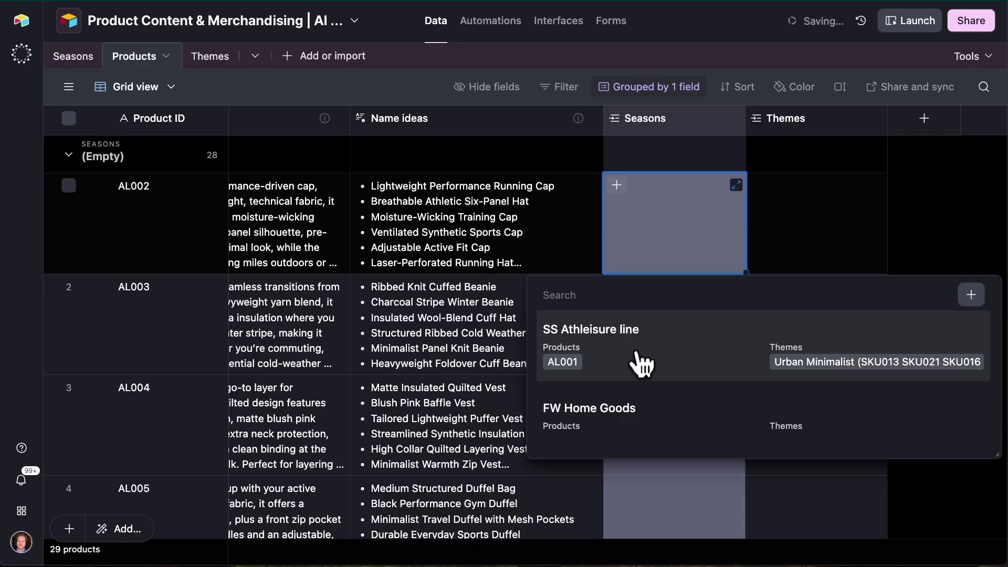
left_click(642, 361)
Step: Copy the SS Athleisure line link and paste it down the remaining Seasons cells through AL029
key("ctrl+c")
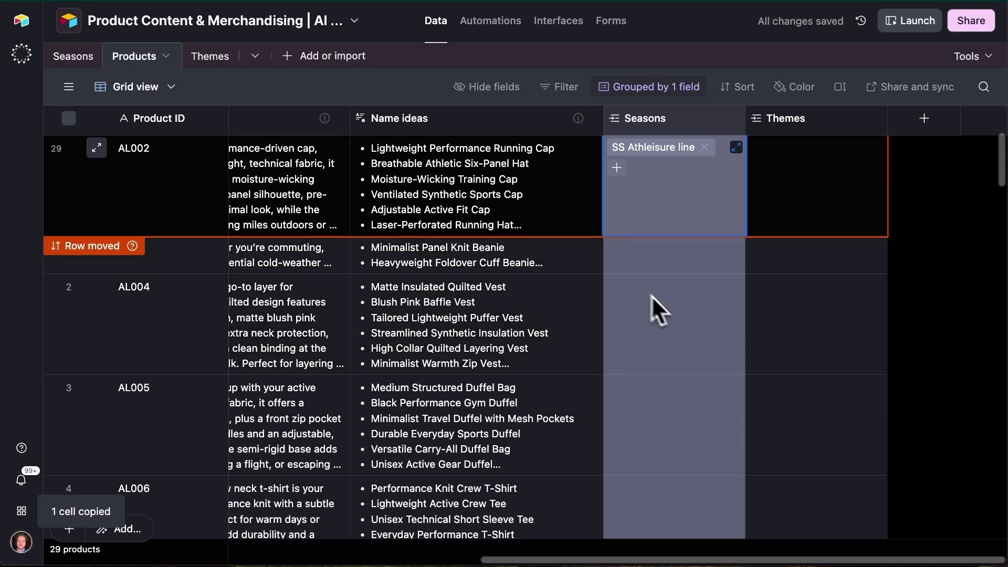
left_click(661, 295)
mouse_move(667, 199)
left_mouse_down()
mouse_move(663, 557)
mouse_move(691, 96)
mouse_move(655, 214)
left_mouse_up()
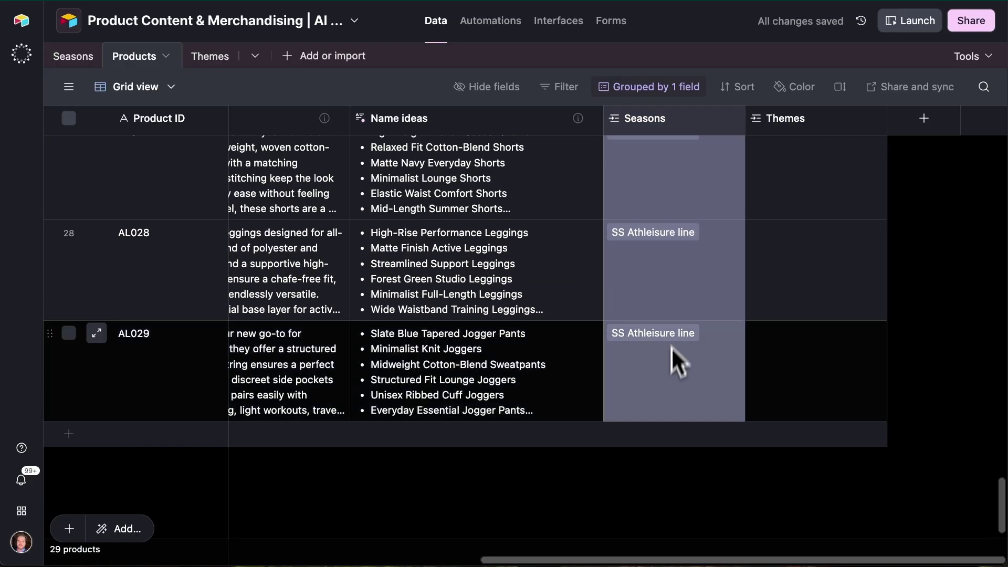
left_click(668, 353)
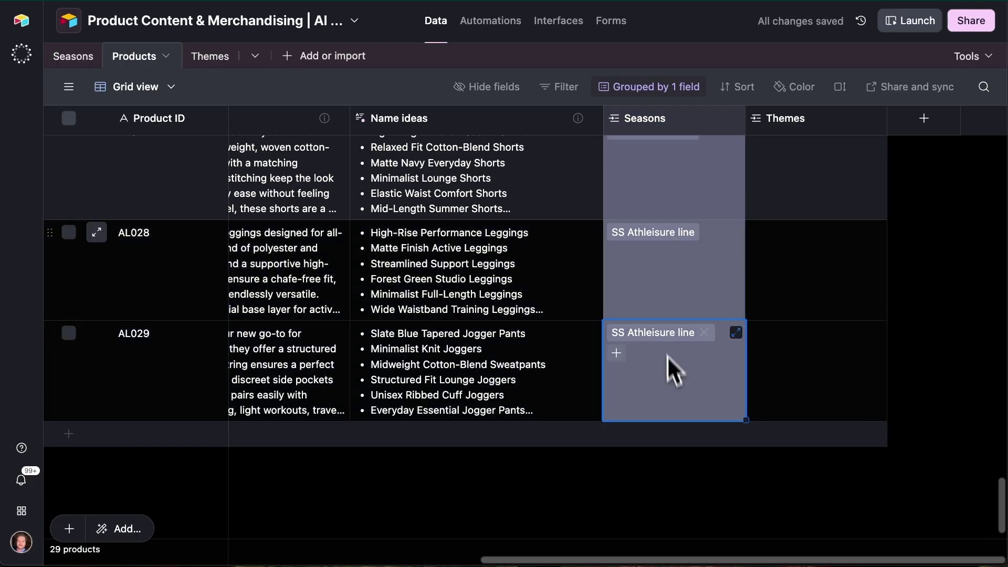
scroll(666, 355, "up", 20)
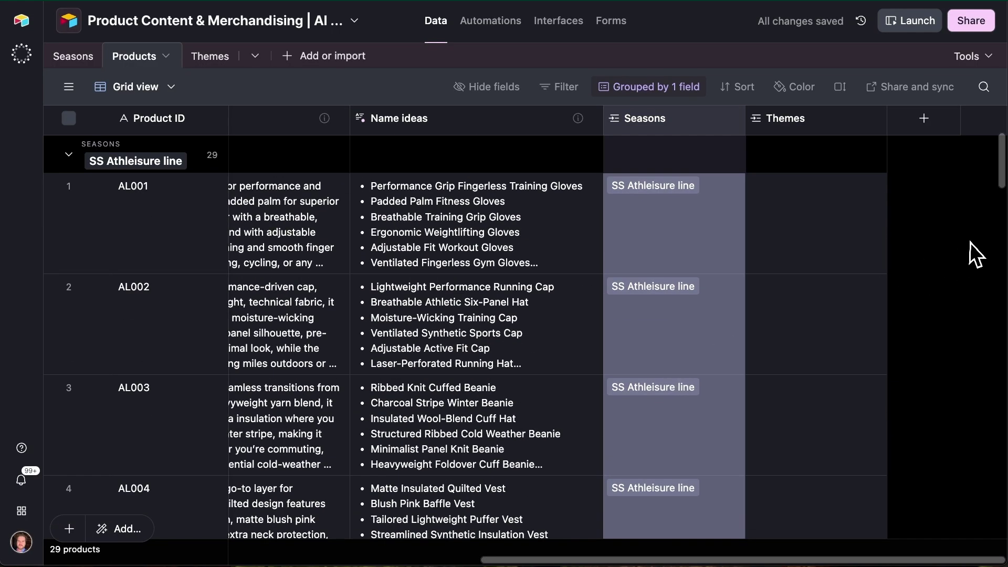
scroll(970, 242, "left", 3)
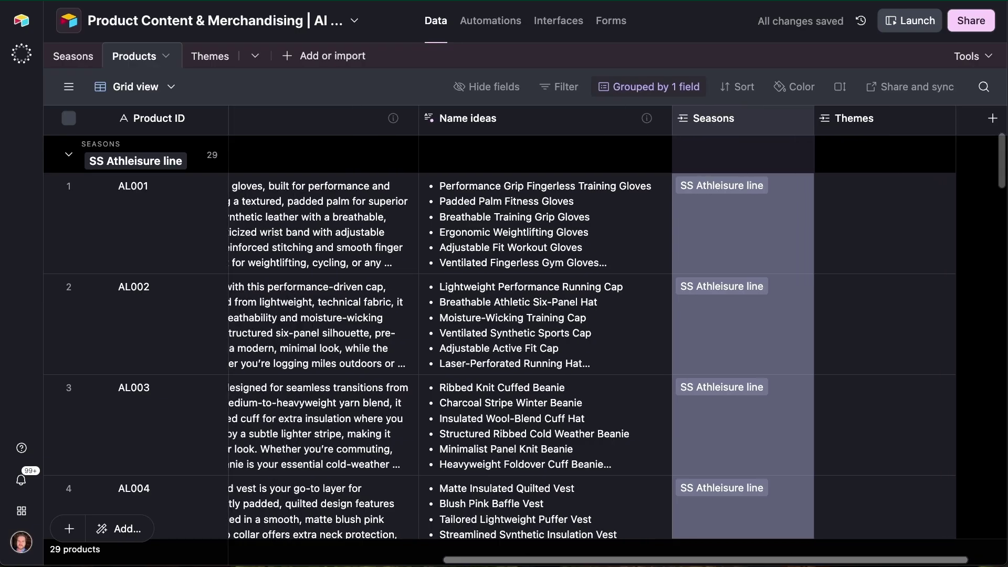
scroll(755, 339, "left", 5)
scroll(755, 339, "right", 7)
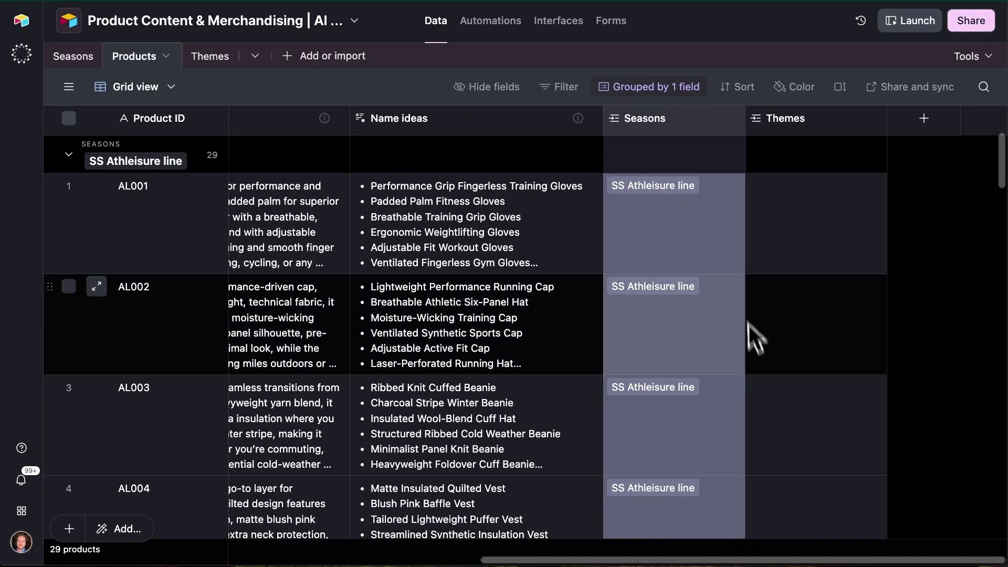
scroll(678, 178, "left", 1)
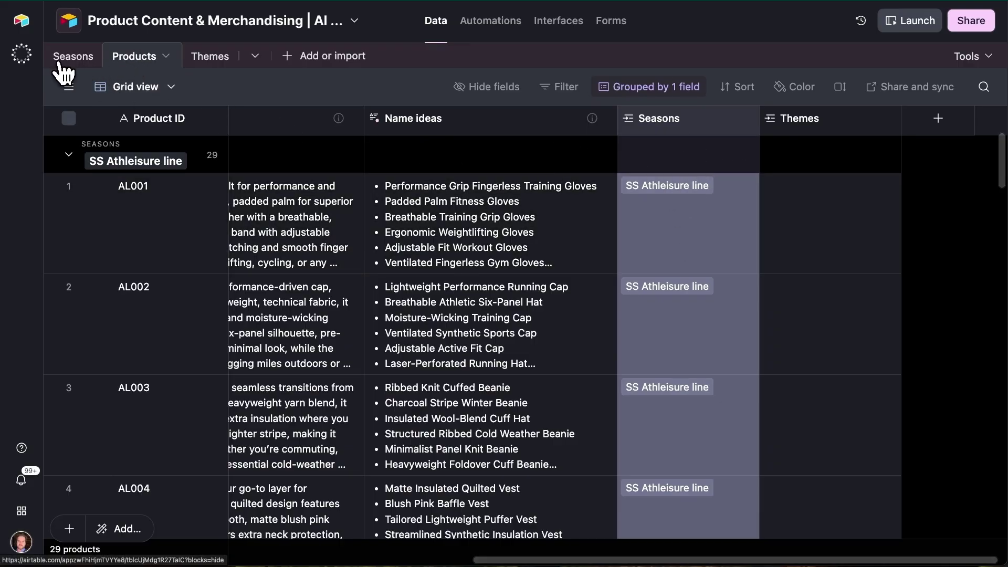
left_click(73, 56)
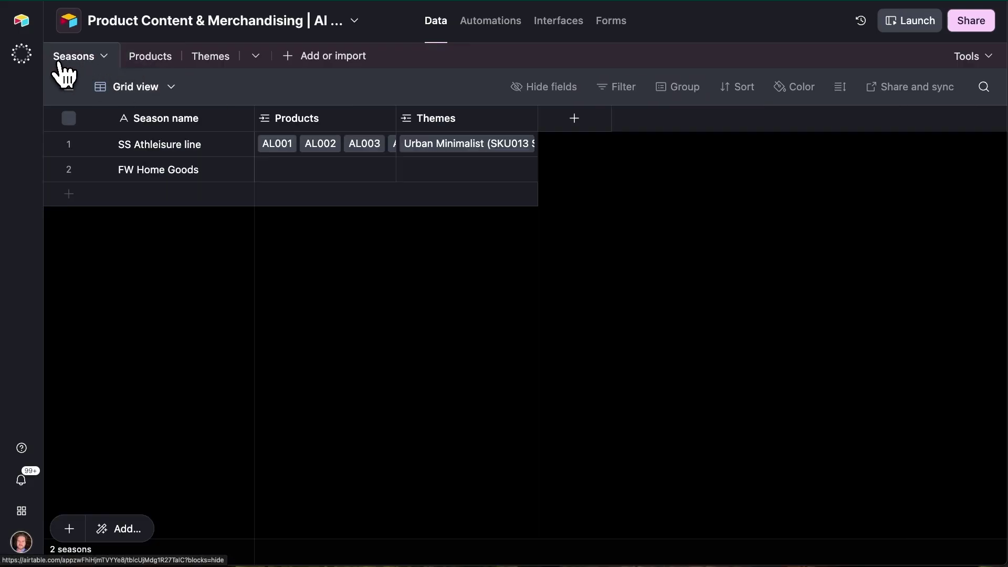
Step: Confirm AL001's season link, then review the SS Athleisure line record's Products and Themes
left_click(150, 58)
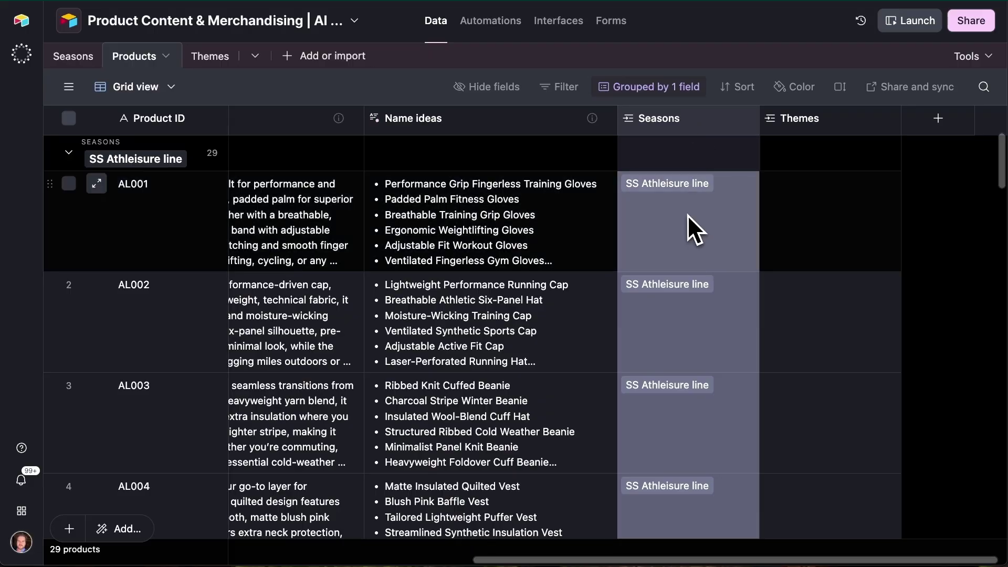
left_click(687, 218)
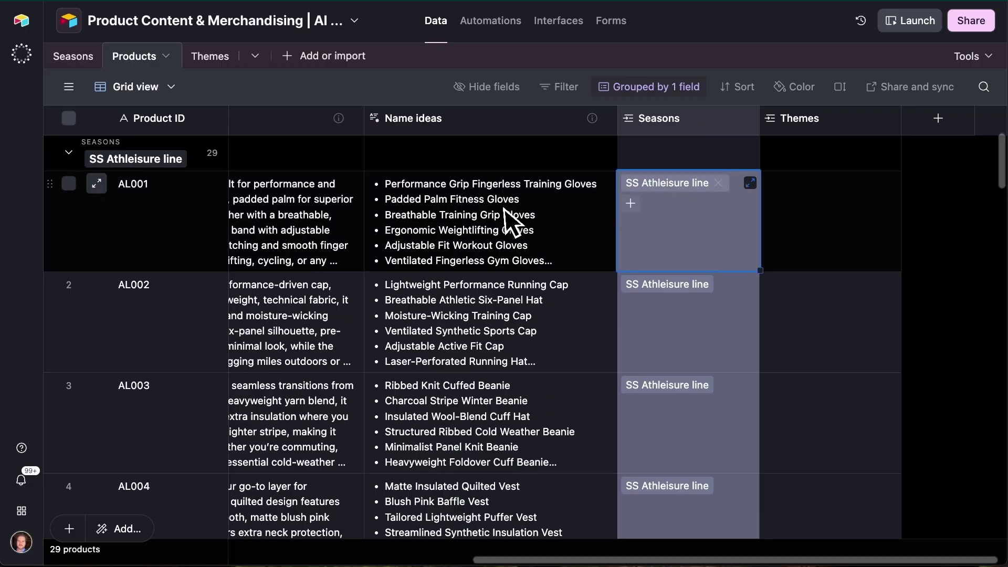
left_click(87, 59)
left_click(94, 143)
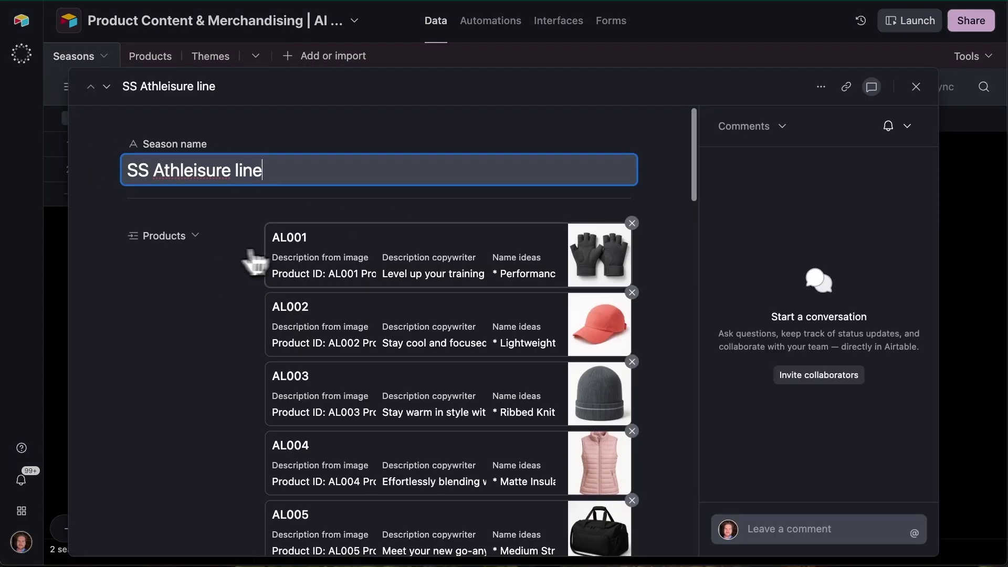
scroll(341, 261, "down", 15)
scroll(342, 261, "down", 10)
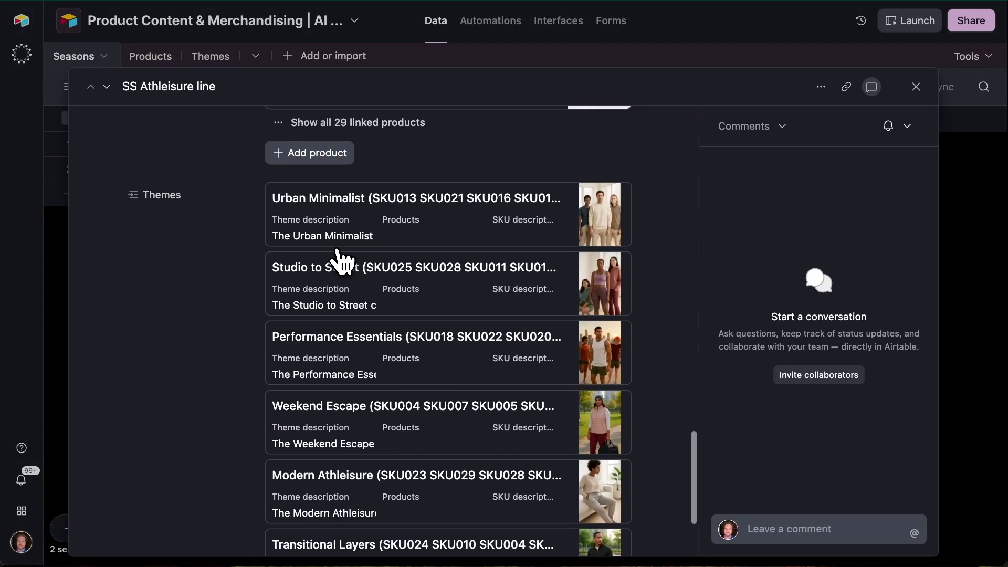
scroll(339, 266, "up", 20)
key("Escape")
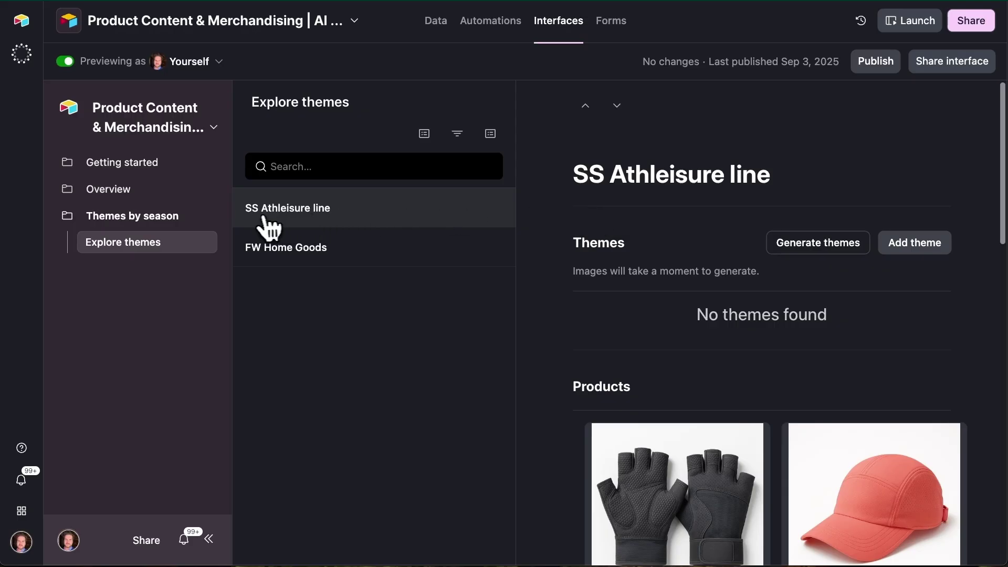
Step: Page through the SS Athleisure line product cards to page three, then generate its AI themes
scroll(698, 221, "down", 10)
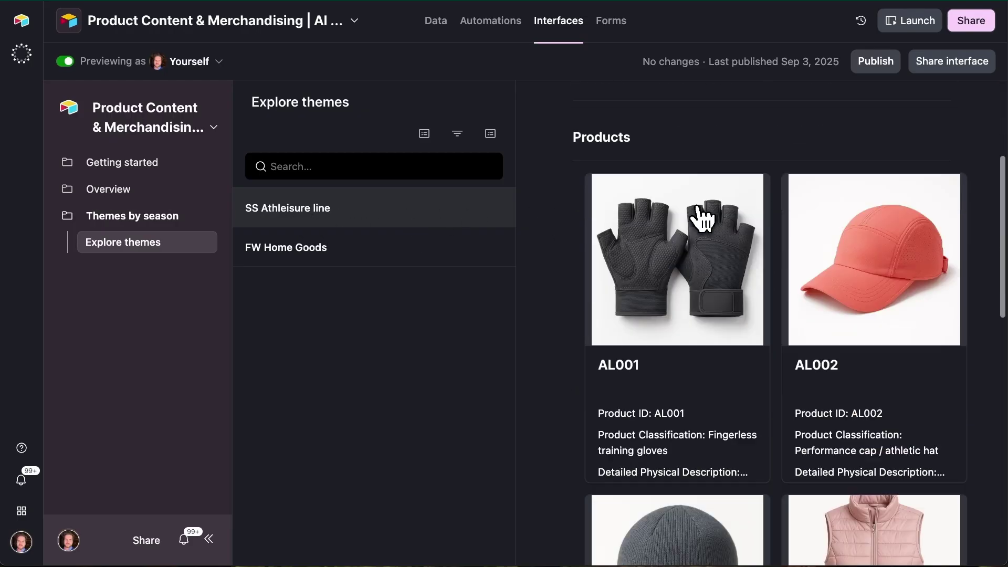
scroll(788, 309, "down", 10)
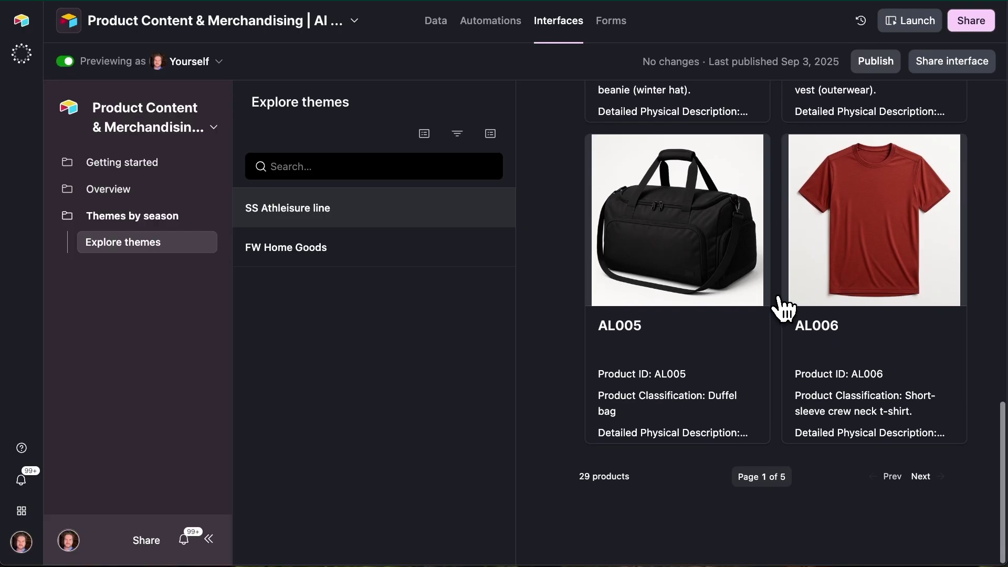
left_click(920, 490)
scroll(934, 504, "right", 1)
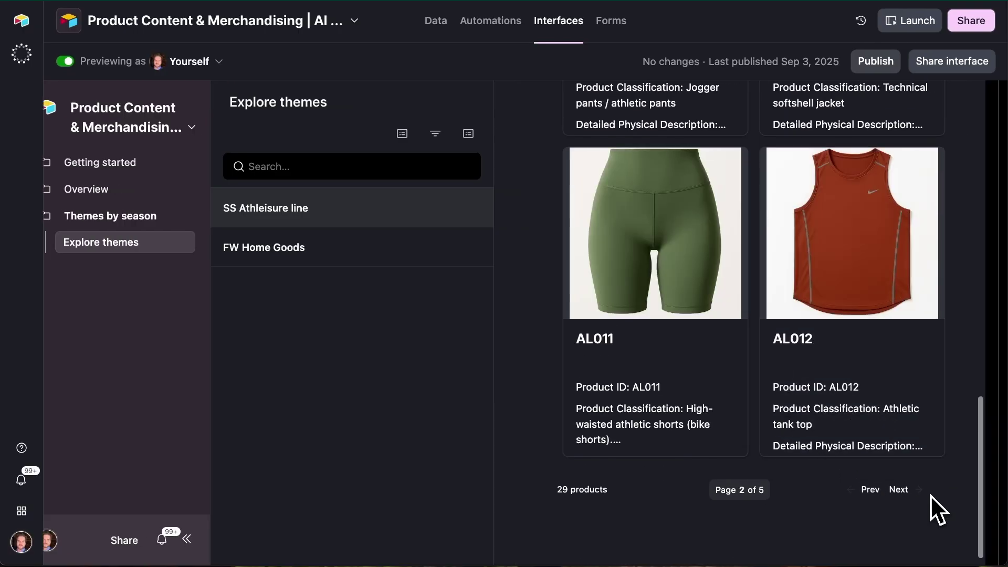
left_click(900, 491)
scroll(827, 331, "up", 10)
scroll(791, 293, "up", 5)
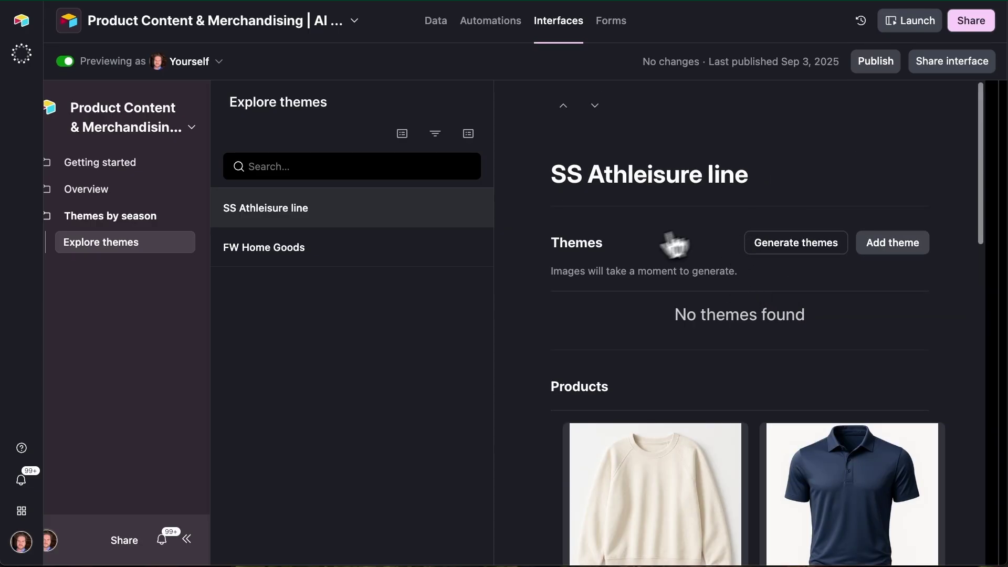
left_click(799, 251)
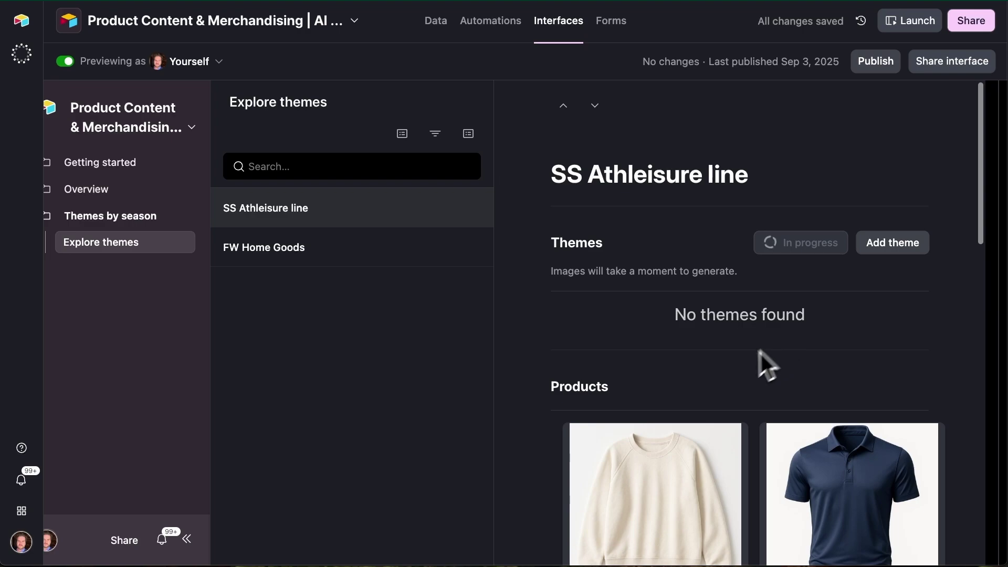
Step: Inspect product AL013's full record details, then close it
scroll(742, 388, "down", 5)
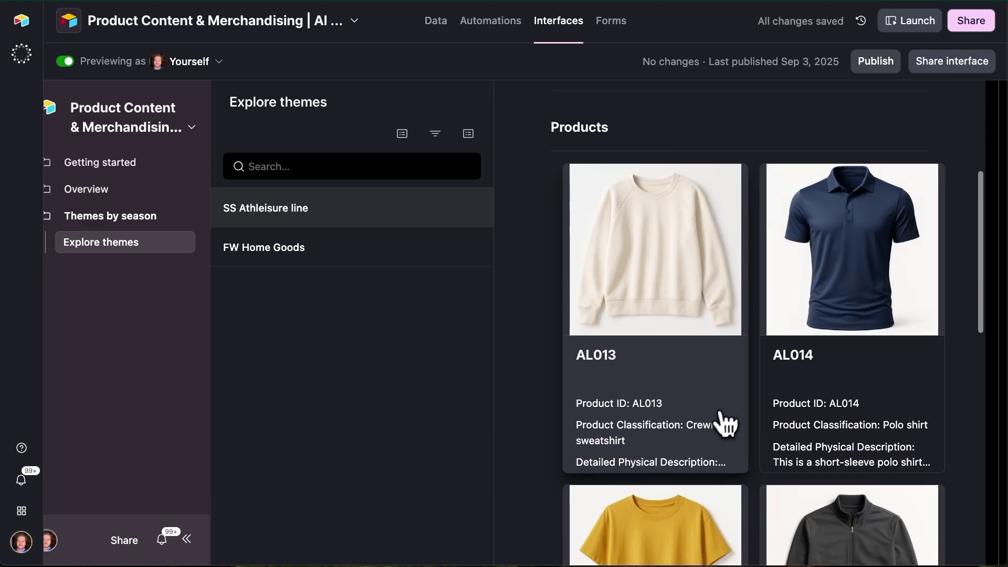
left_click(720, 422)
scroll(698, 411, "down", 5)
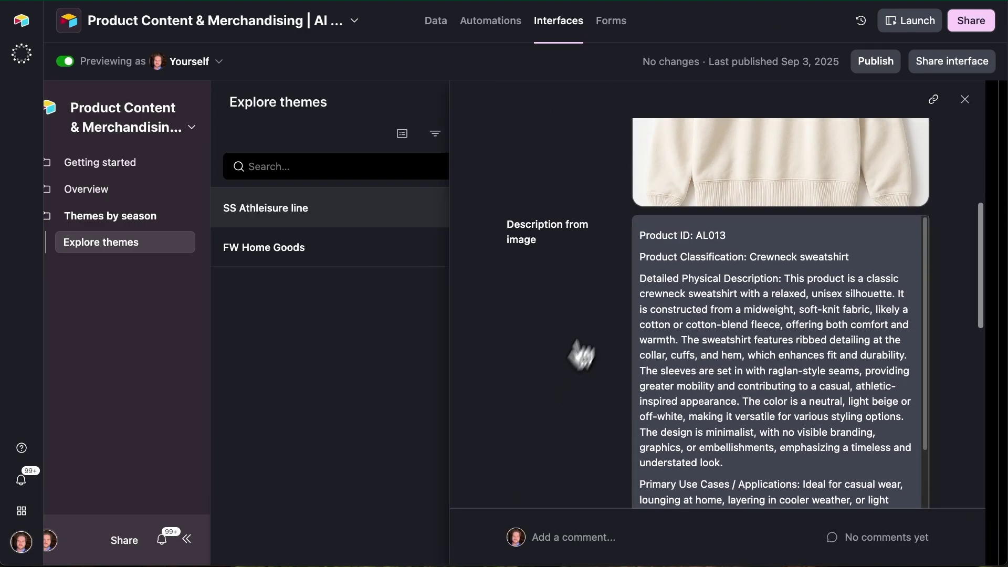
scroll(687, 294, "down", 10)
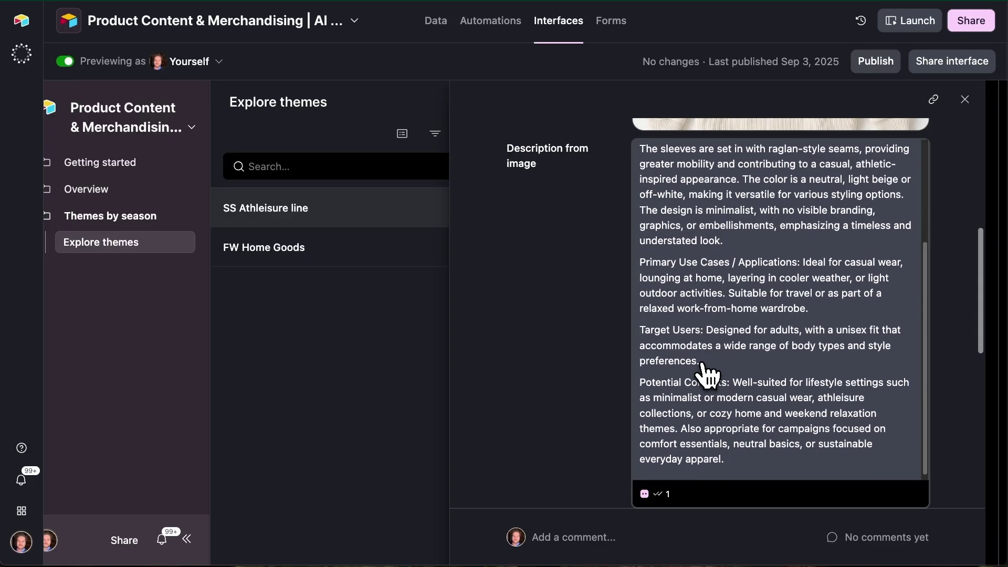
left_click(965, 100)
Step: Browse the newly generated themes and open the Urban Minimalist theme card
scroll(945, 315, "up", 5)
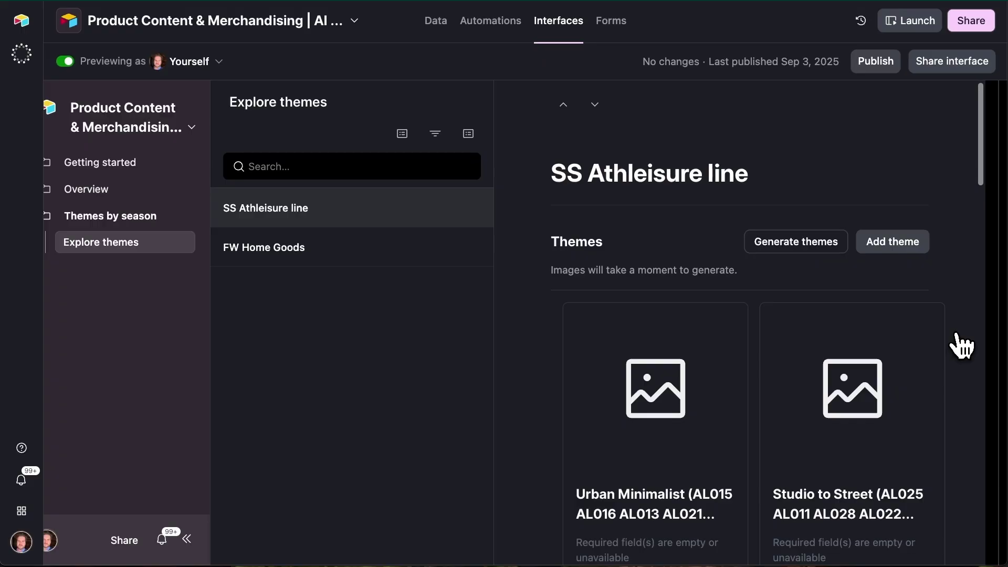
scroll(963, 346, "down", 3)
scroll(964, 339, "down", 3)
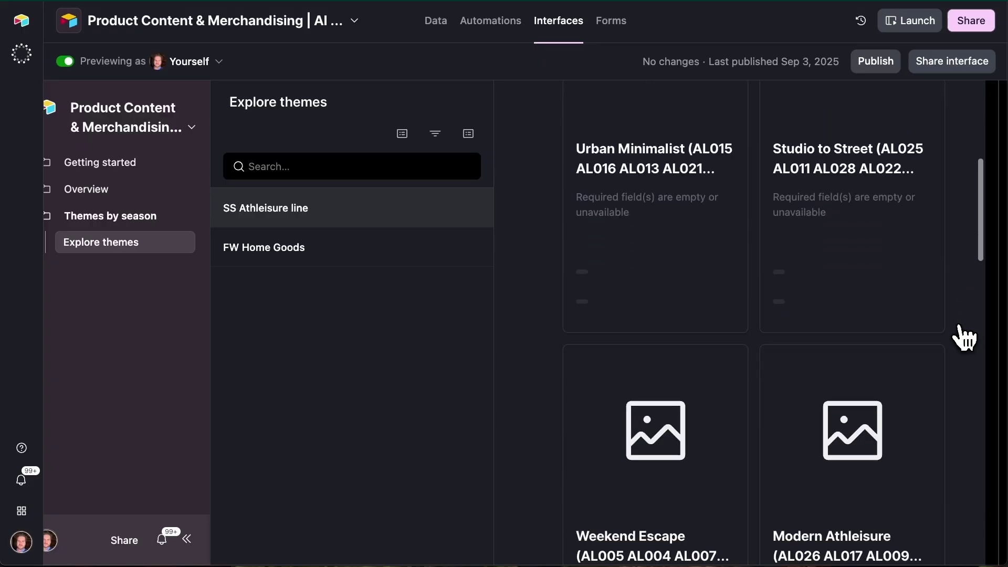
scroll(964, 339, "up", 4)
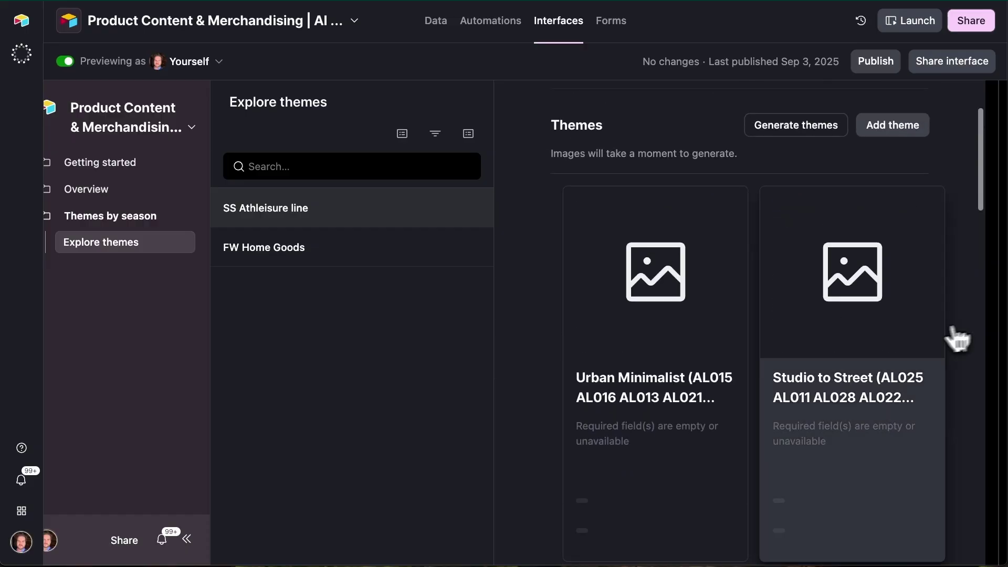
scroll(724, 420, "down", 1)
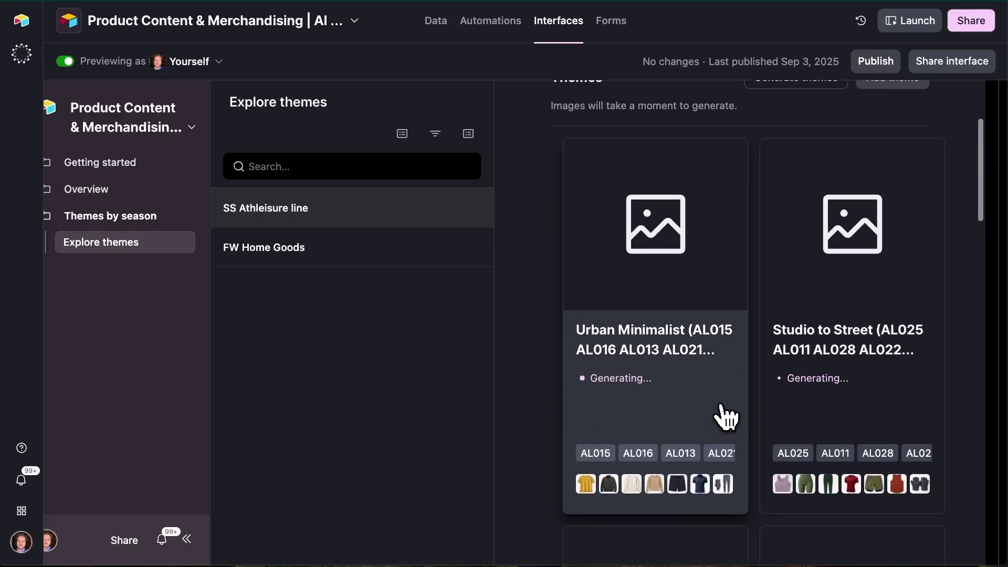
left_click(715, 374)
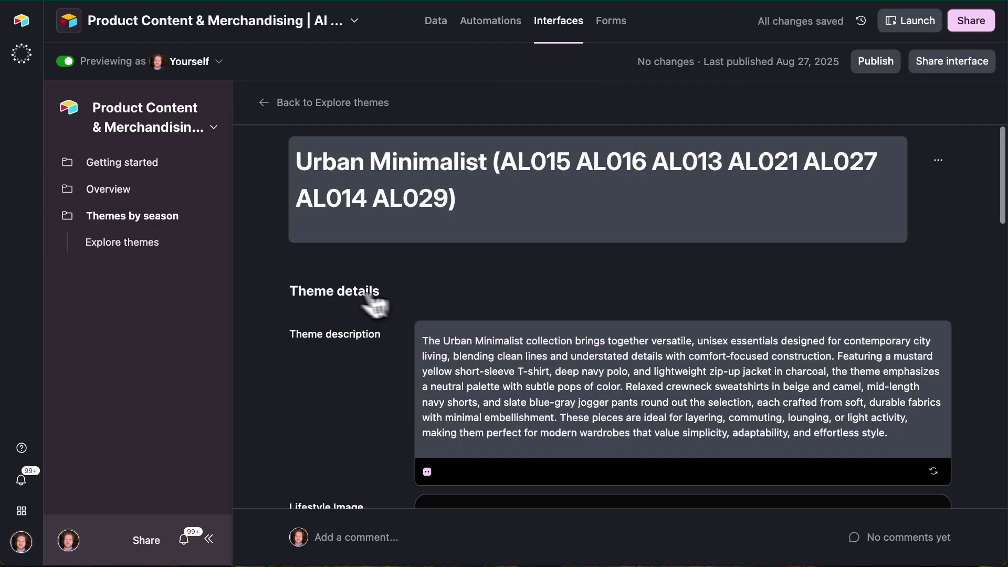
Step: Scroll through the Urban Minimalist theme's description, linked products and Art Director prompt
scroll(415, 295, "down", 1)
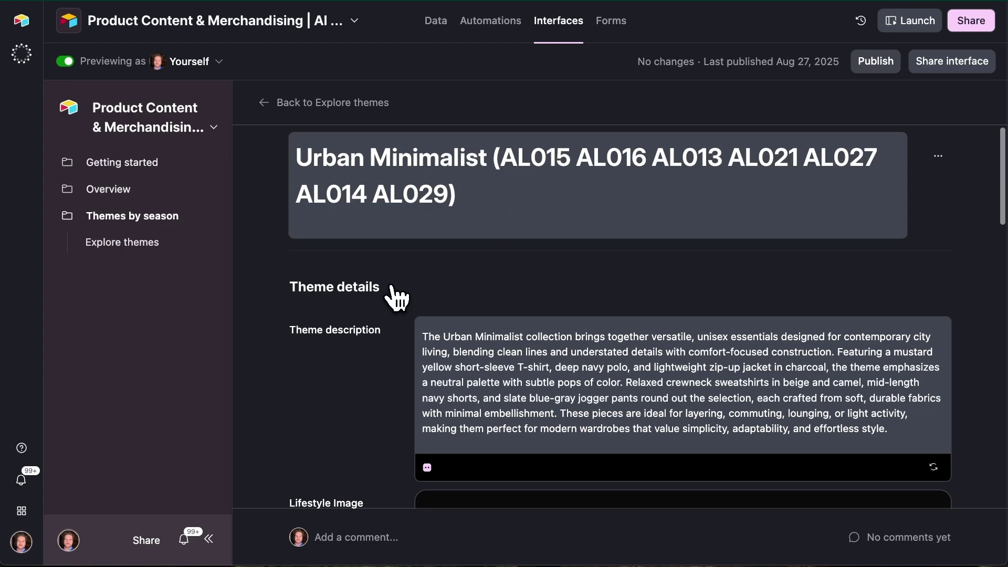
scroll(394, 296, "down", 3)
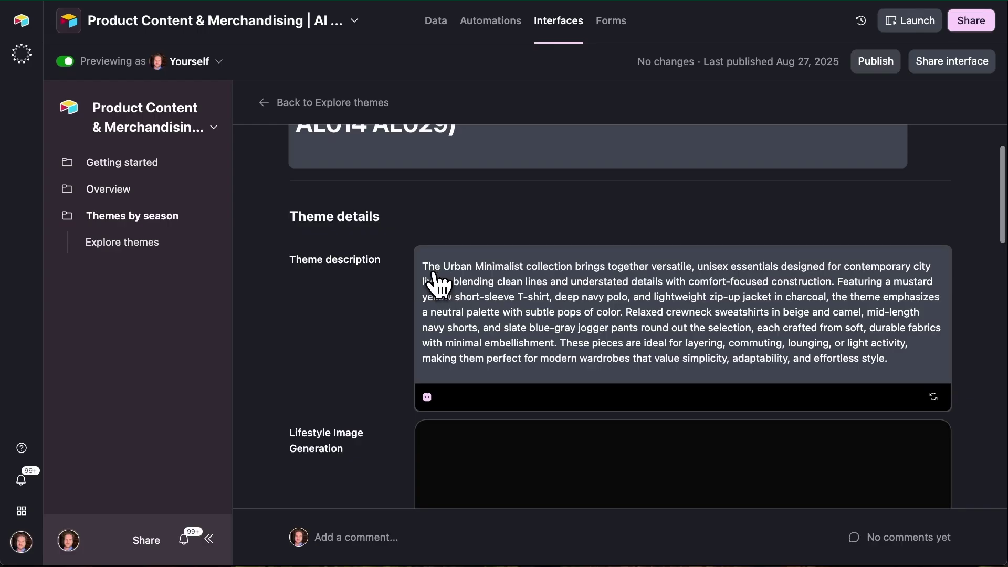
scroll(407, 331, "down", 5)
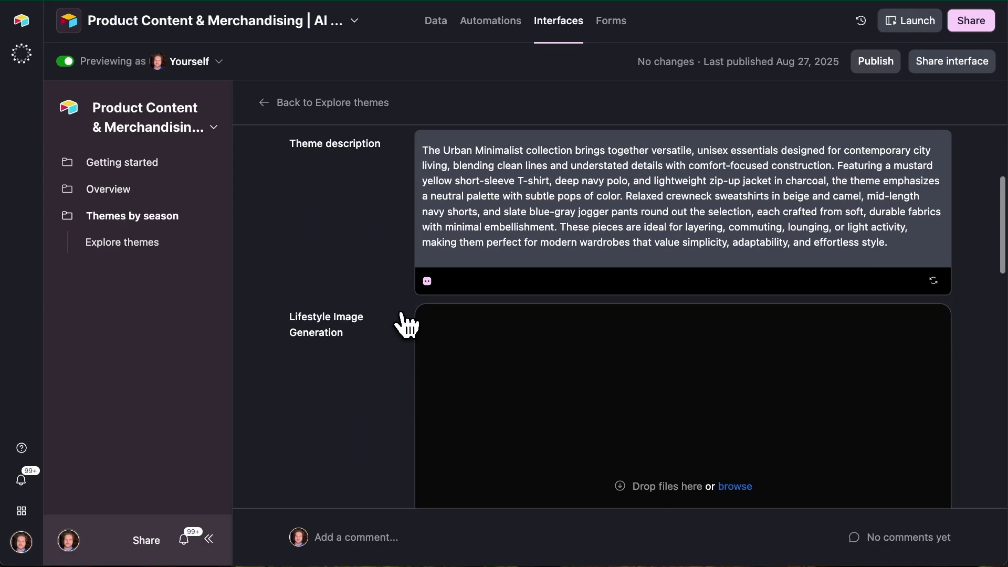
scroll(405, 324, "down", 20)
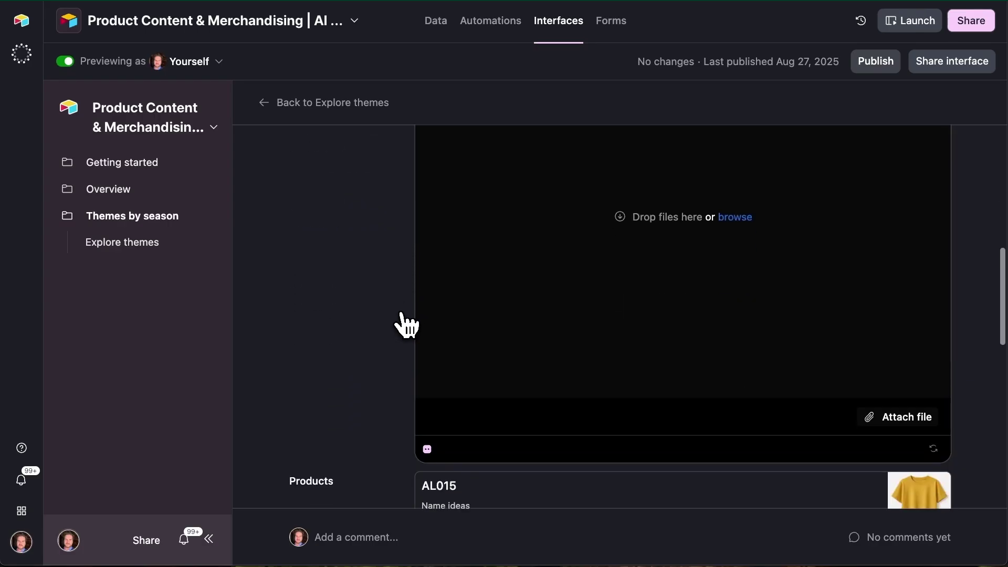
scroll(405, 325, "down", 7)
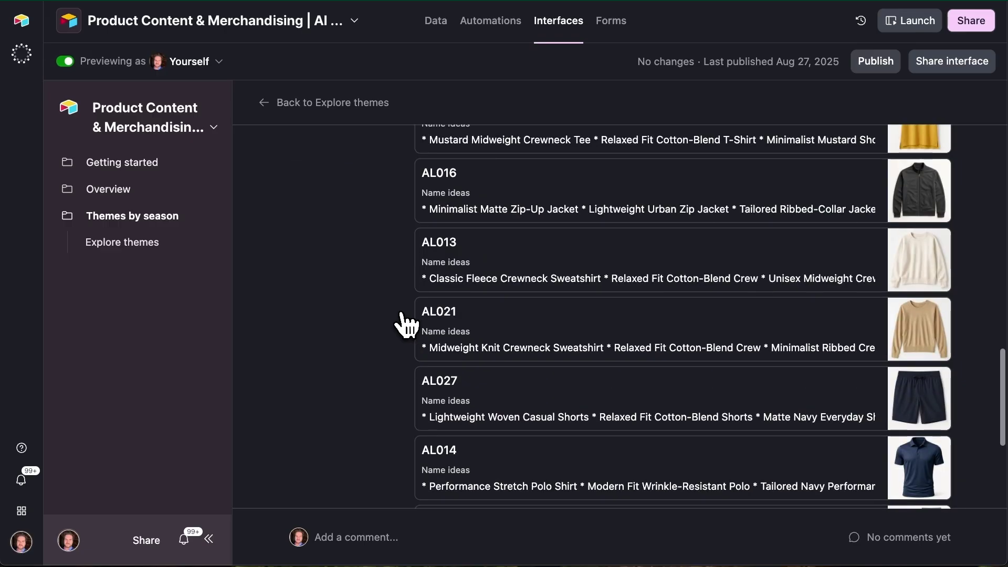
scroll(406, 324, "up", 3)
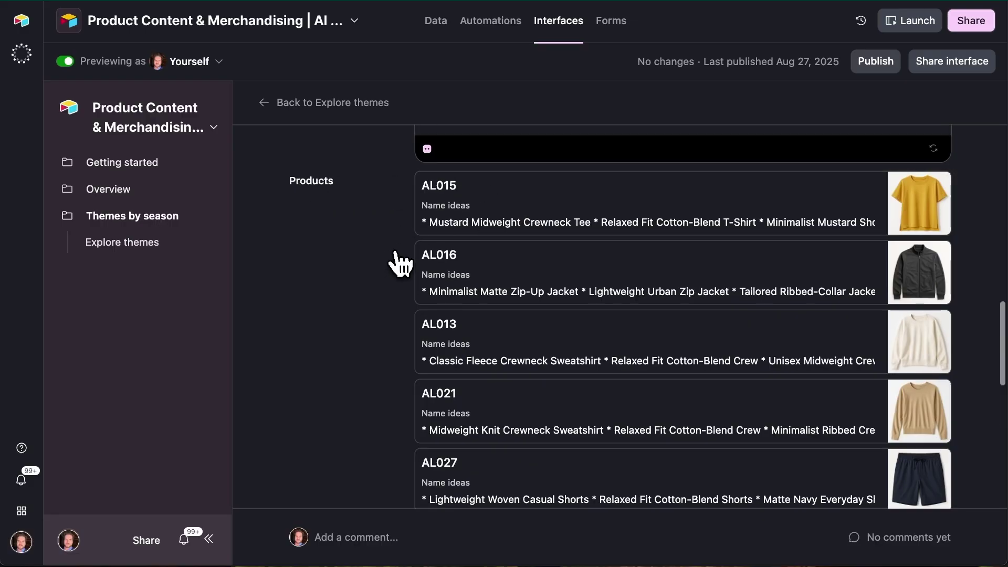
scroll(679, 247, "down", 6)
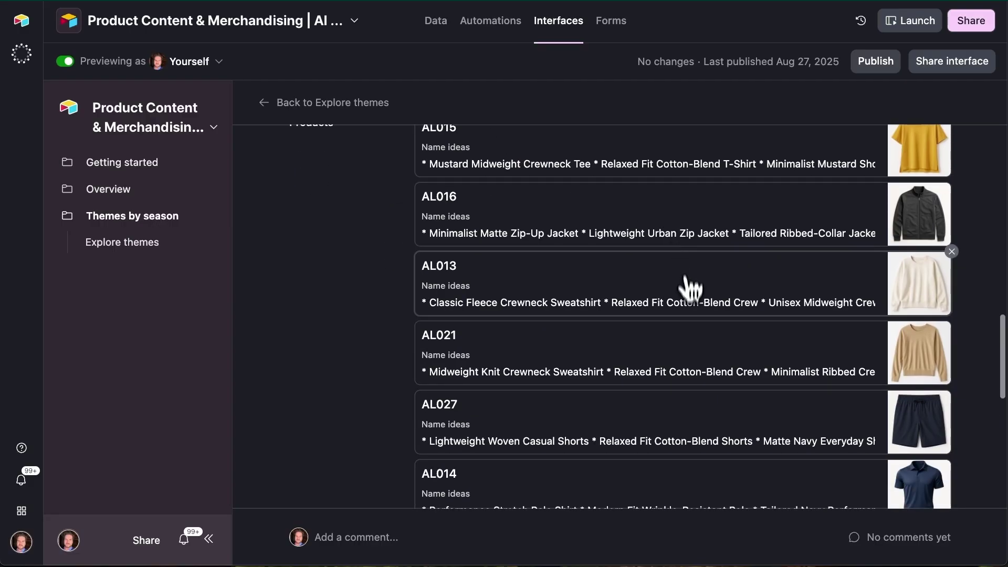
scroll(641, 371, "down", 3)
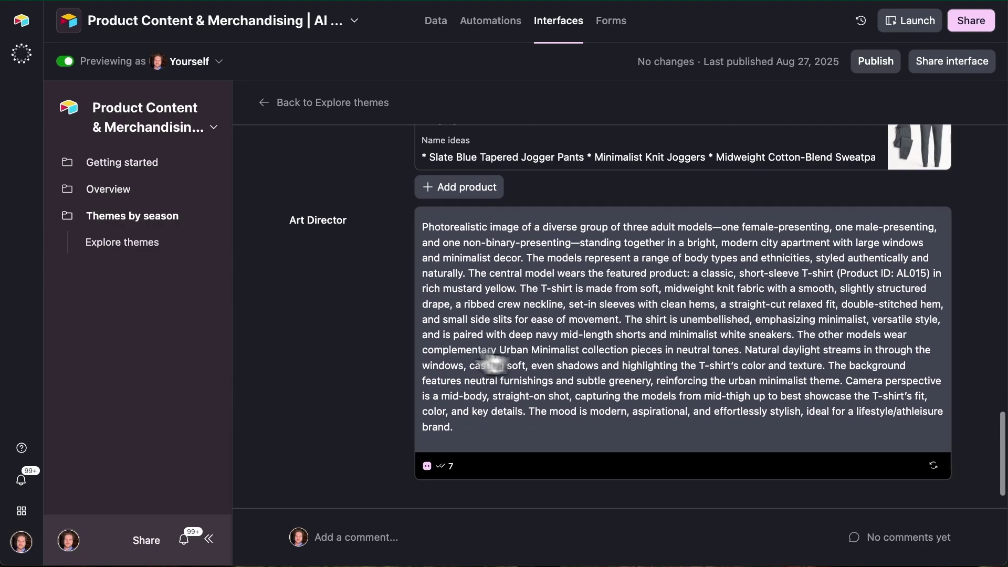
scroll(355, 333, "up", 15)
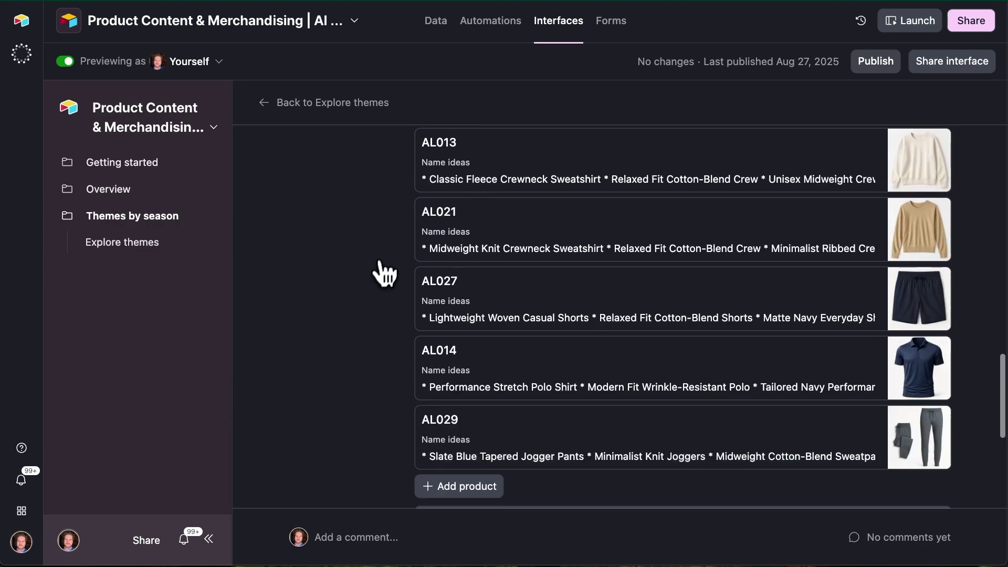
scroll(337, 120, "up", 7)
Step: Open the Weekend Escape theme and review its linked products and Art Director prompt
left_click(328, 105)
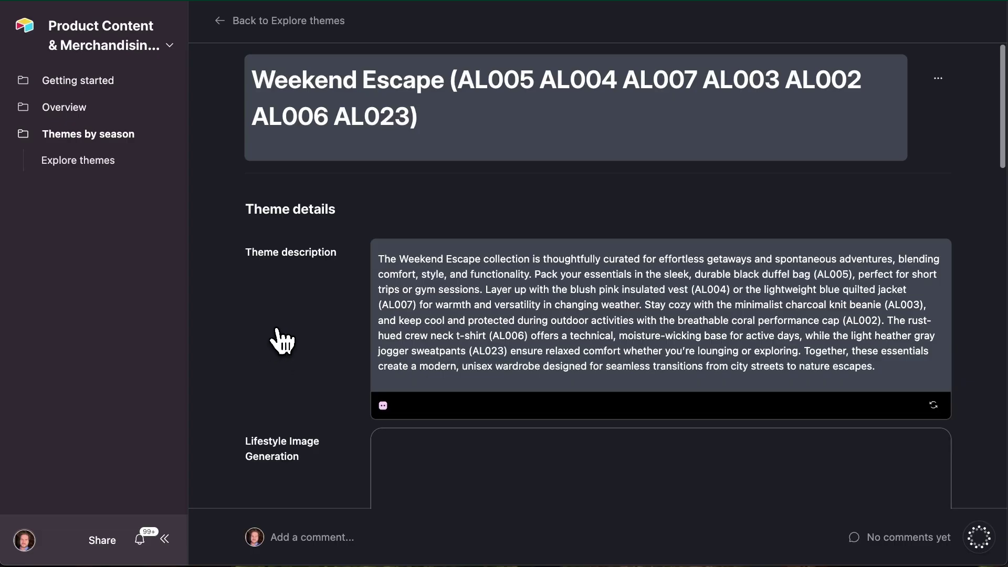
scroll(360, 354, "down", 3)
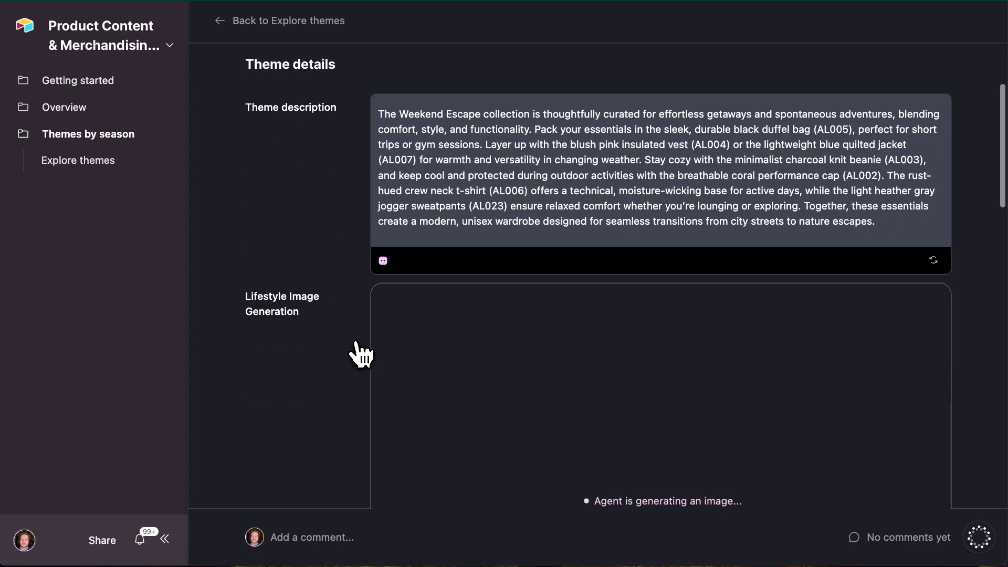
scroll(360, 354, "down", 15)
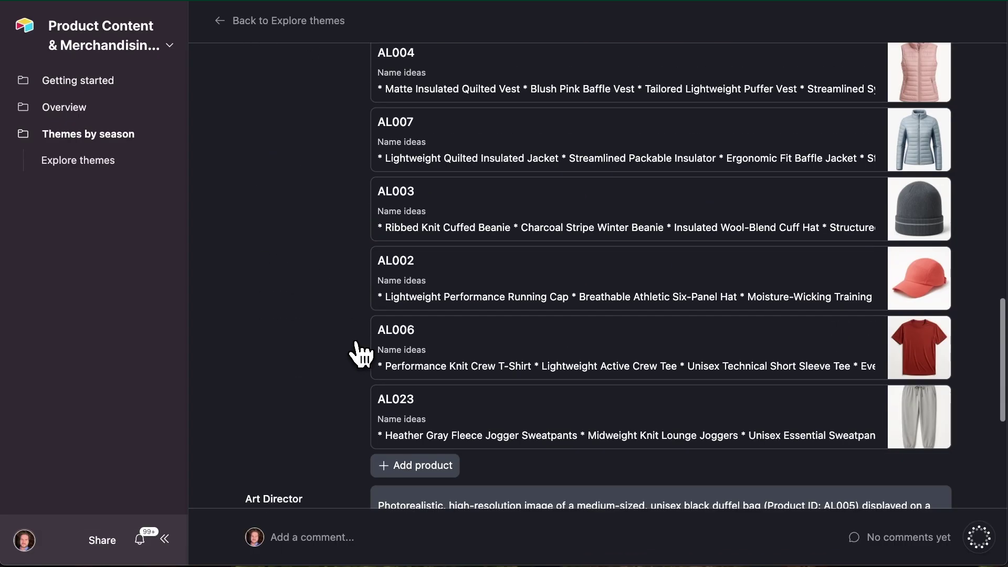
scroll(361, 353, "down", 3)
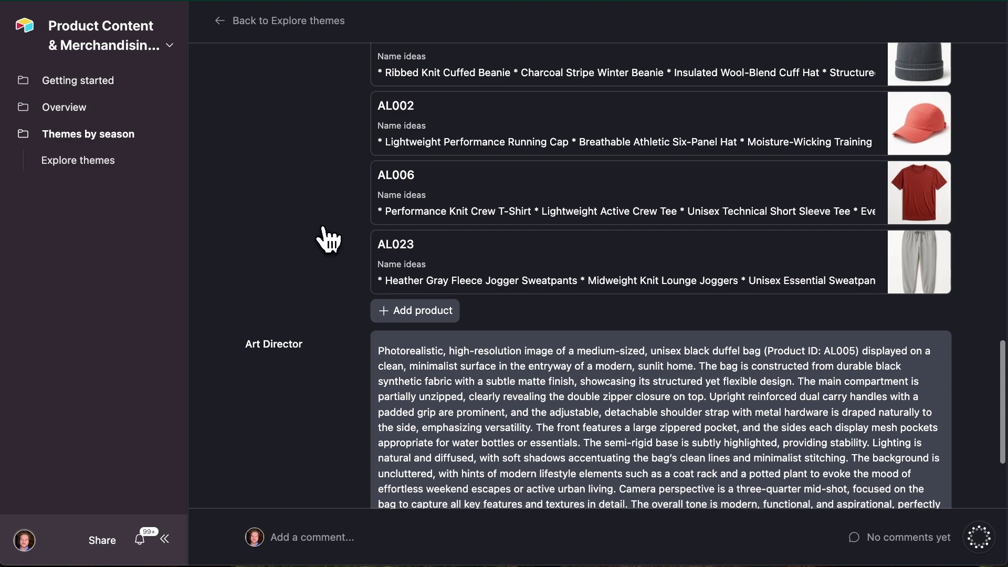
scroll(328, 239, "down", 1)
scroll(328, 239, "down", 1)
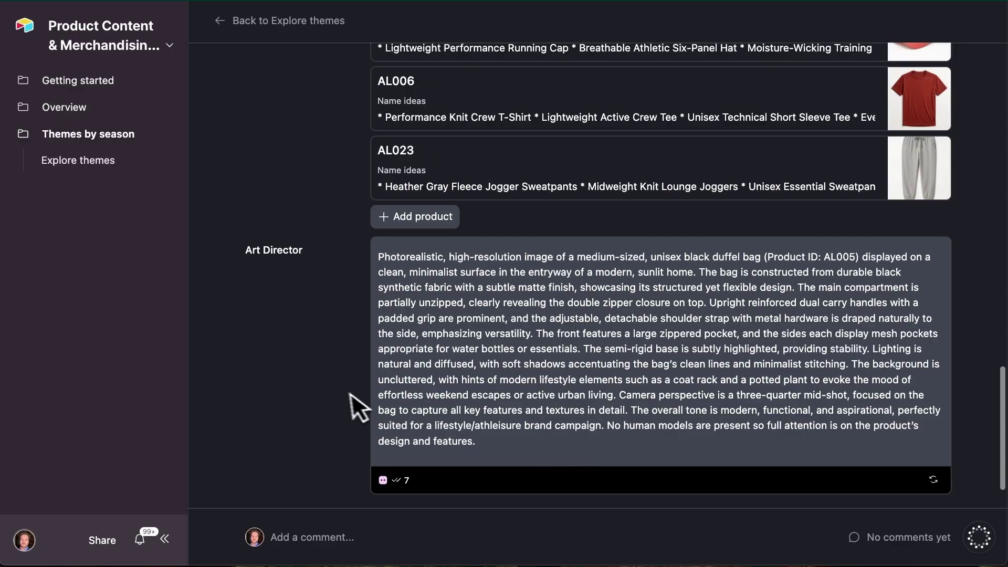
scroll(327, 377, "up", 8)
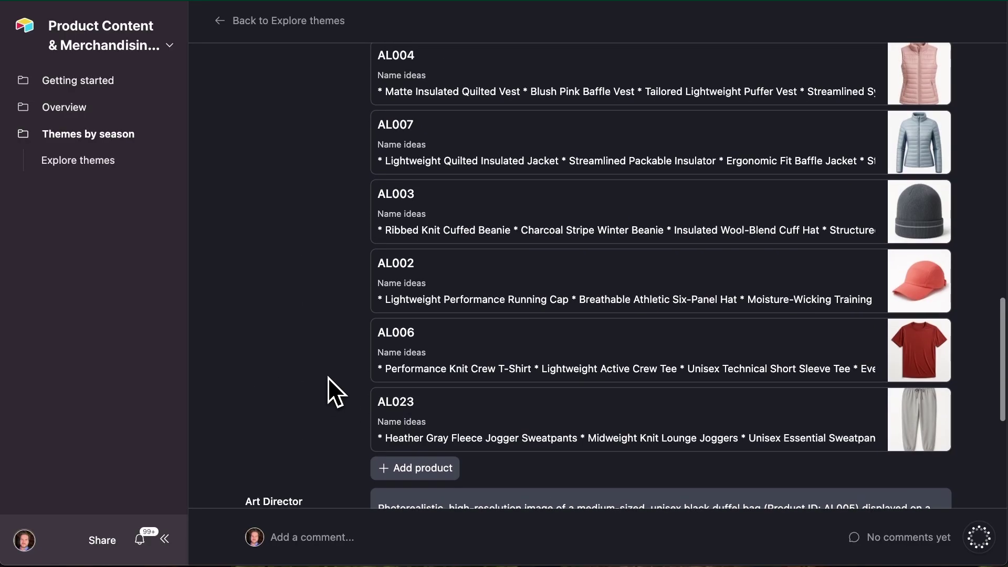
scroll(866, 322, "up", 12)
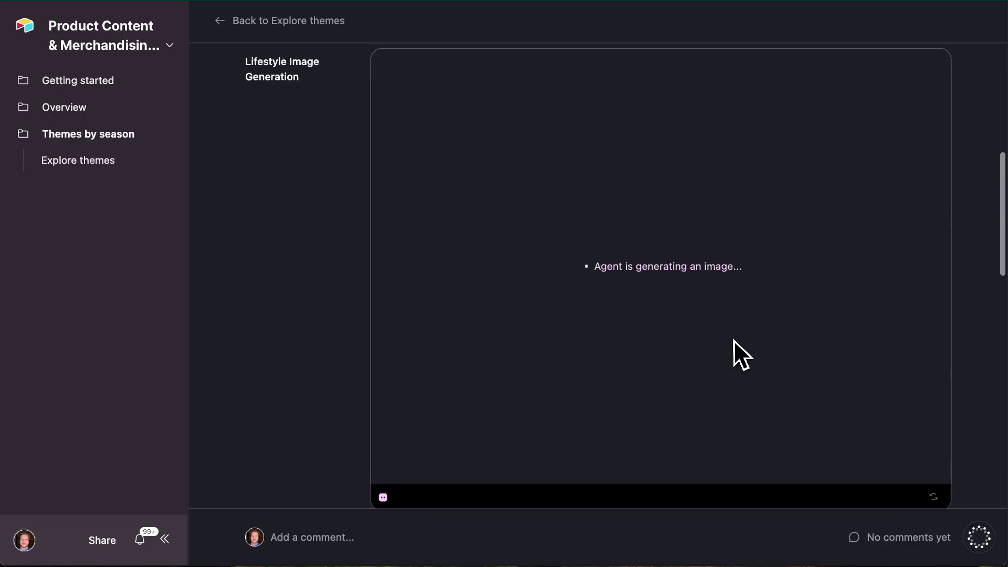
scroll(282, 305, "down", 15)
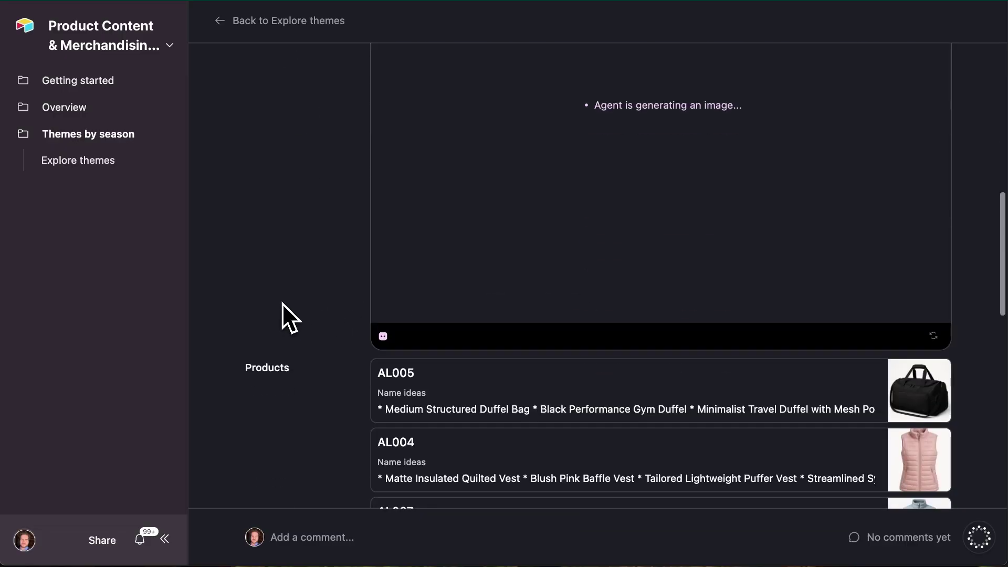
scroll(283, 303, "down", 5)
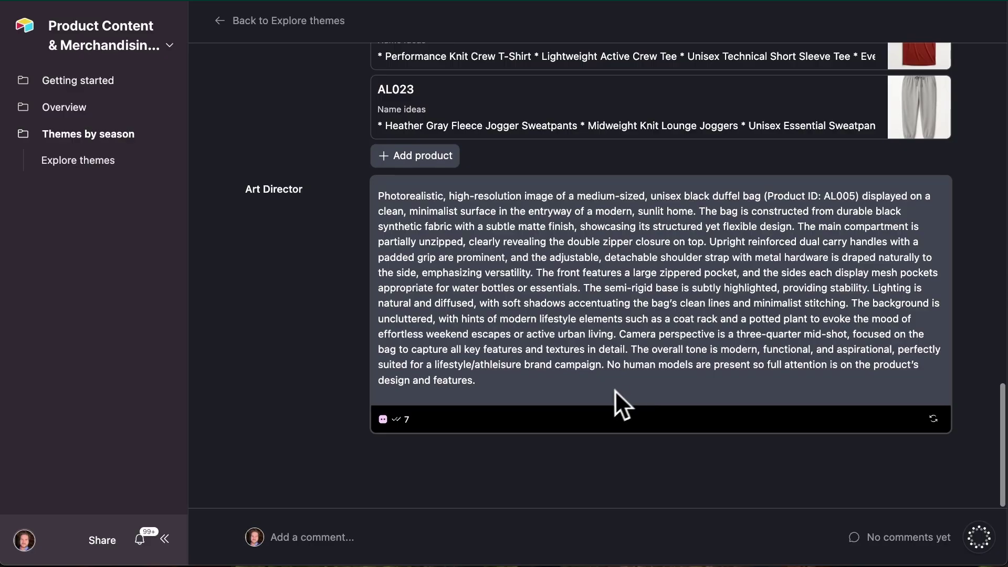
Step: Go back to the Explore themes grid, now showing generated lifestyle images
scroll(615, 390, "up", 1)
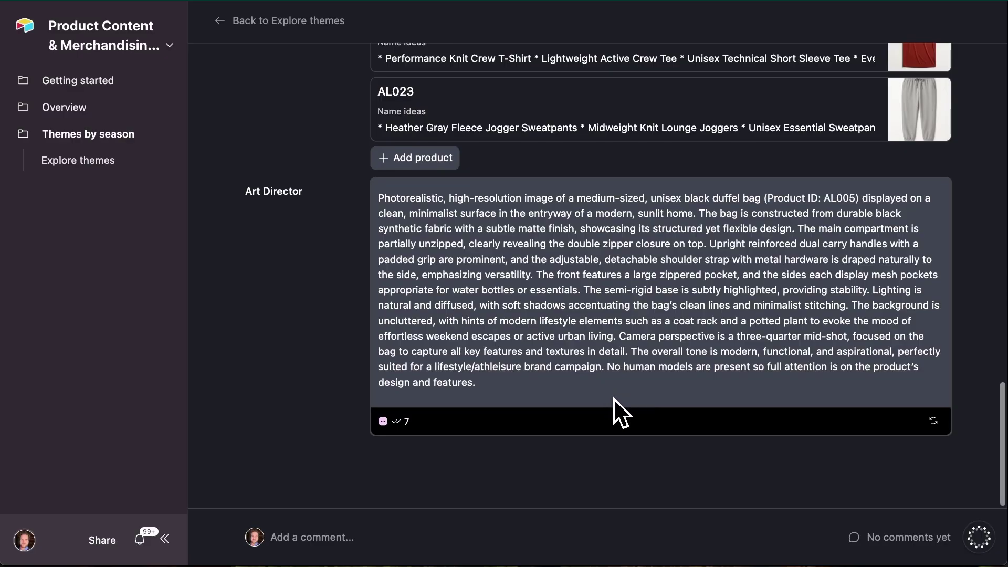
scroll(698, 384, "up", 2)
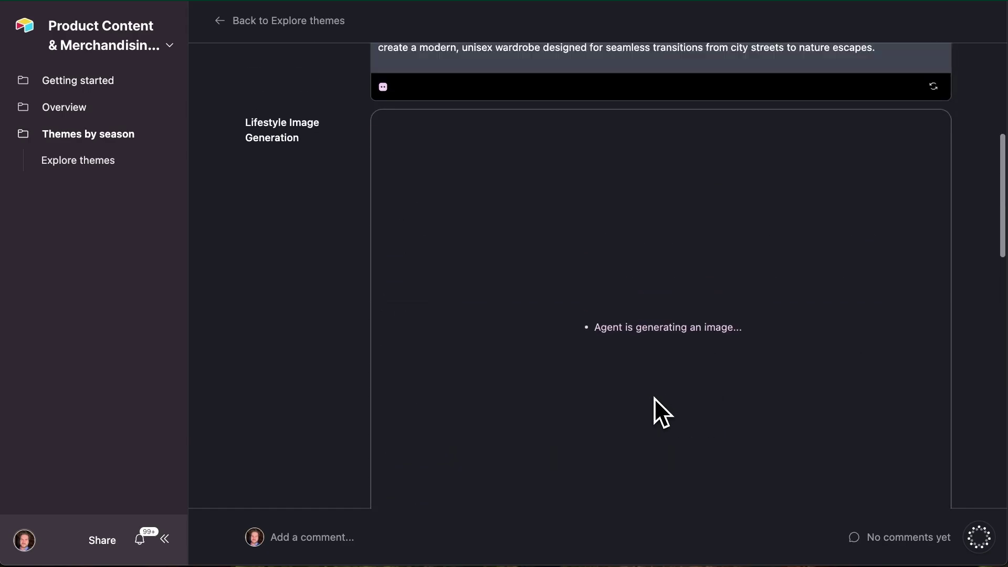
scroll(399, 305, "up", 5)
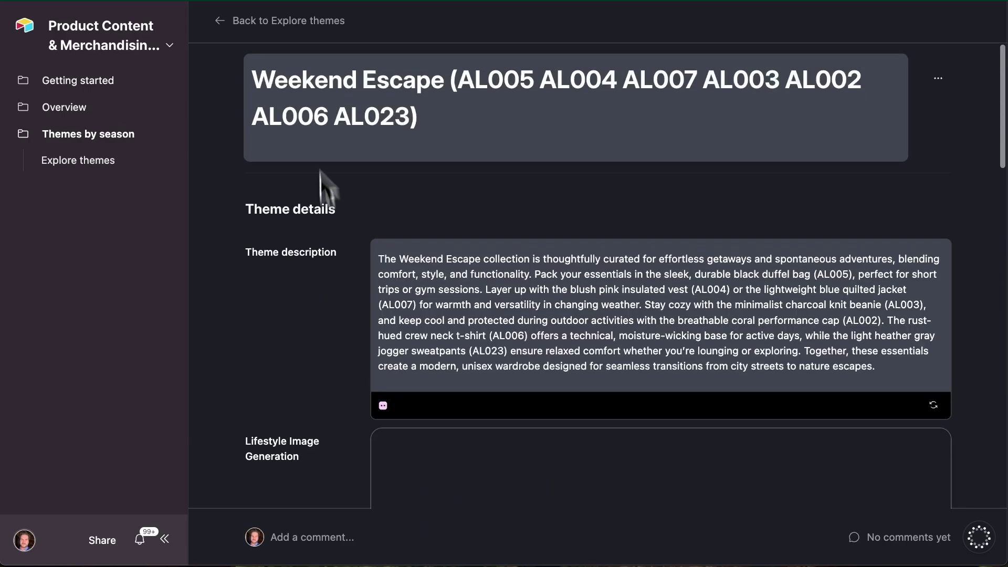
left_click(304, 26)
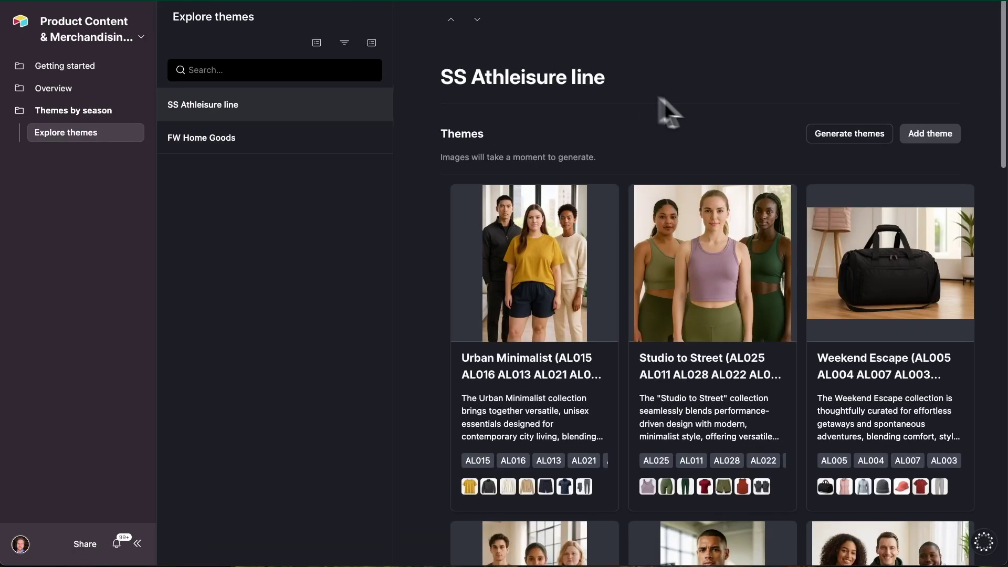
Step: Scroll through the Generate themes automation's trigger, Find records, AI text and Update record steps
scroll(693, 113, "down", 3)
scroll(692, 109, "down", 3)
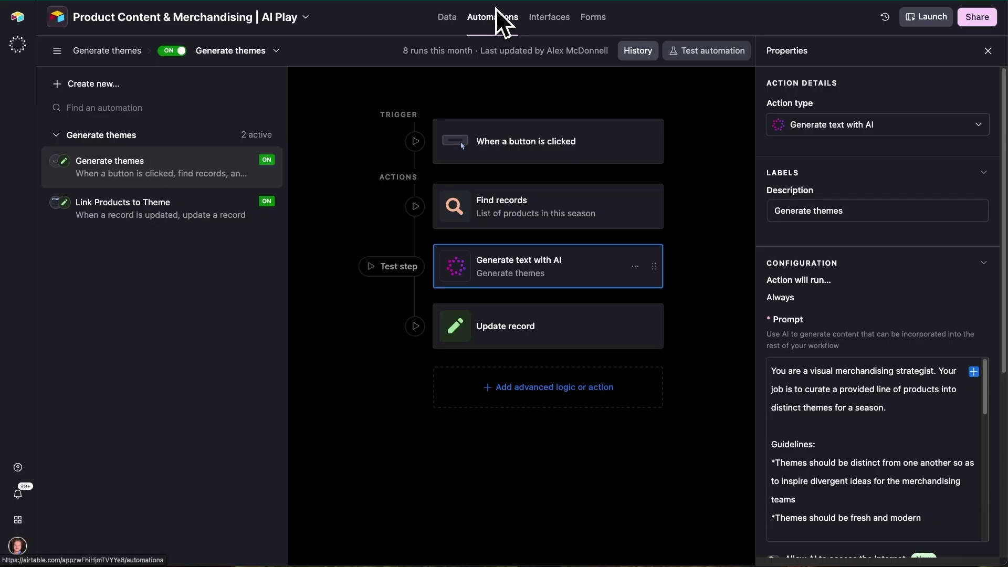
left_click(540, 140)
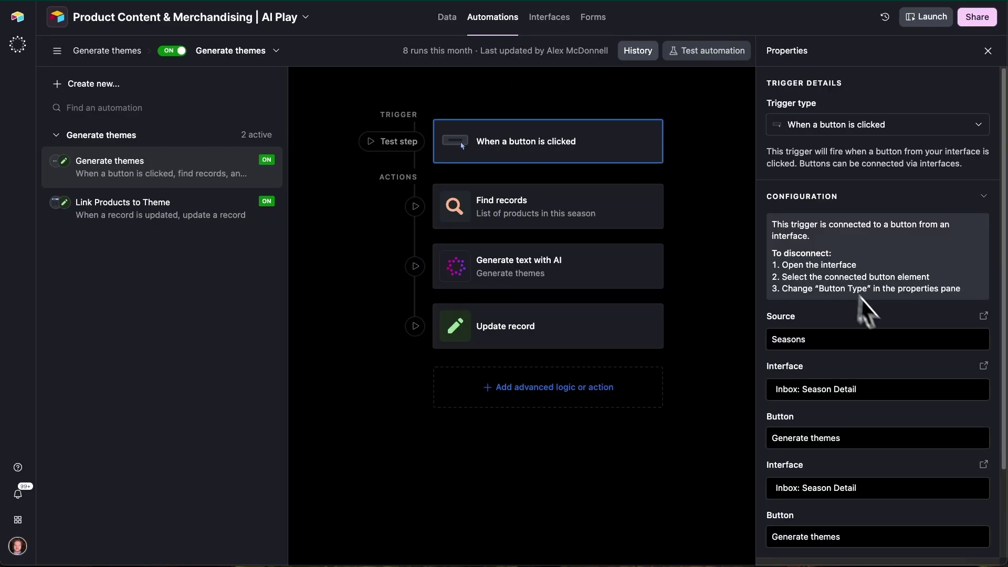
scroll(887, 315, "down", 4)
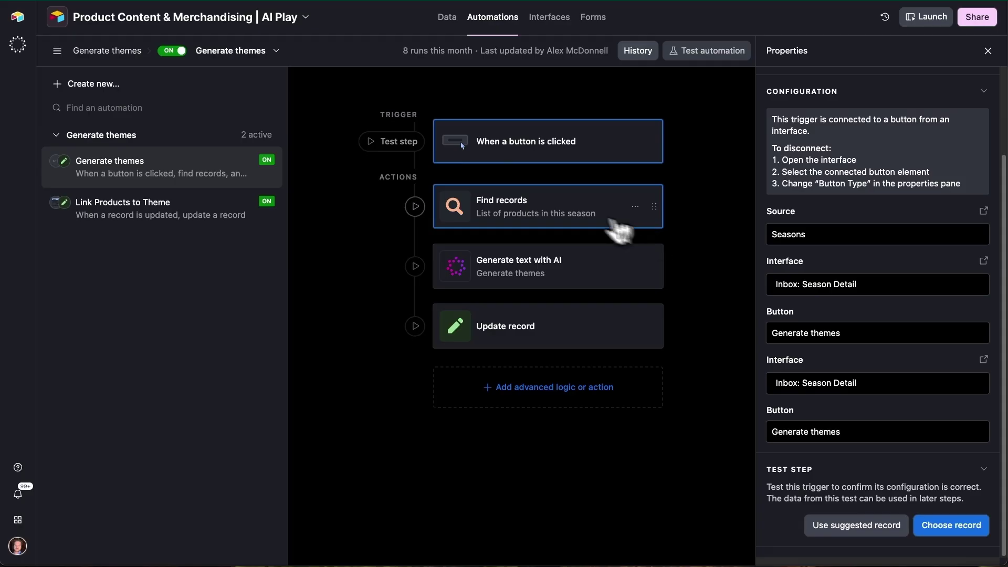
left_click(561, 211)
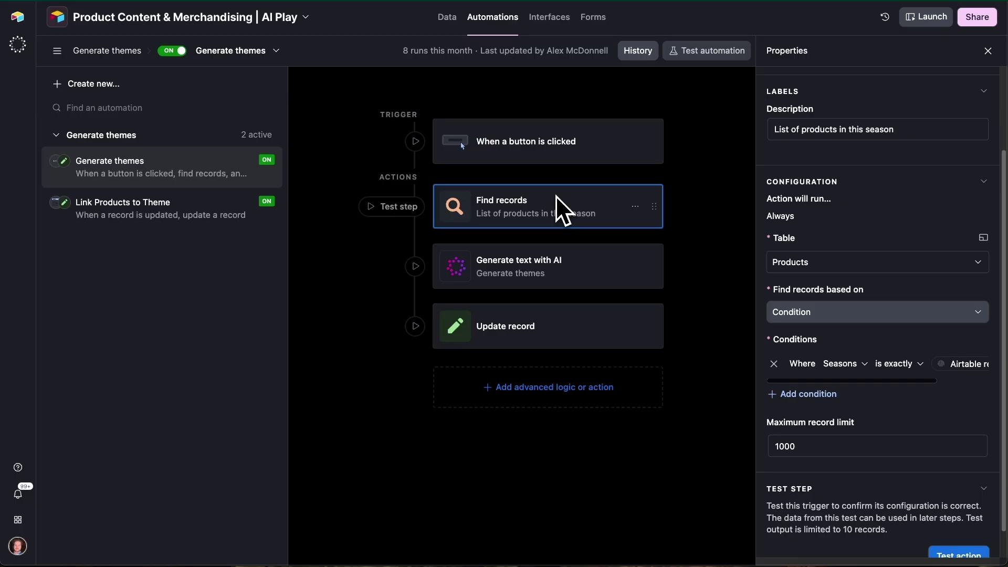
scroll(857, 310, "down", 2)
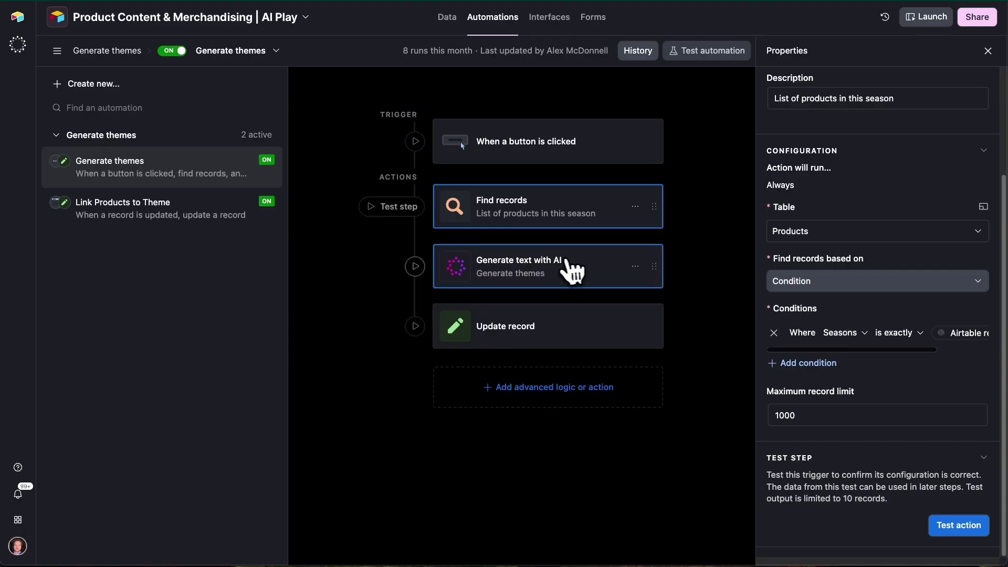
left_click(561, 262)
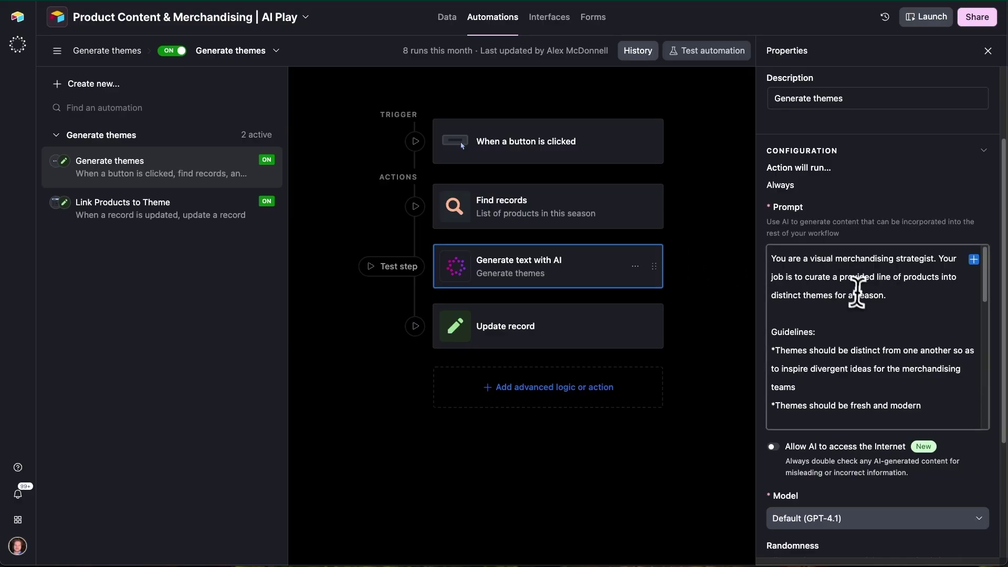
scroll(867, 289, "down", 2)
scroll(867, 290, "down", 2)
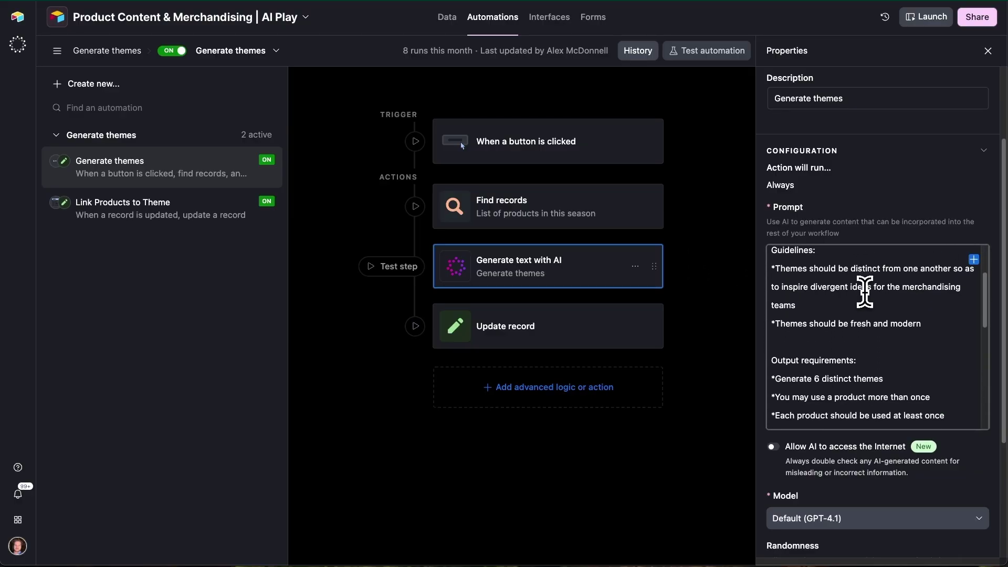
scroll(865, 288, "up", 3)
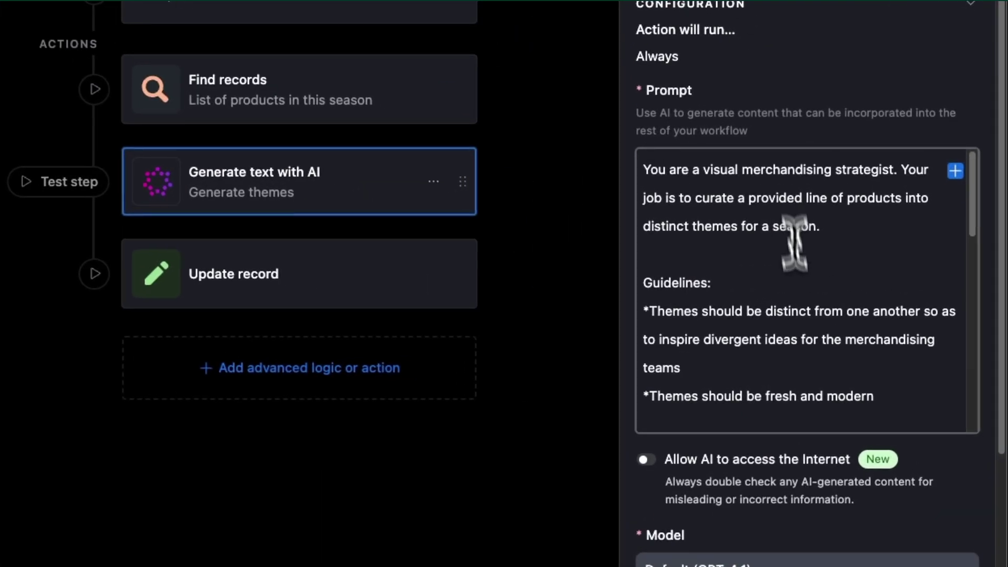
scroll(806, 329, "down", 3)
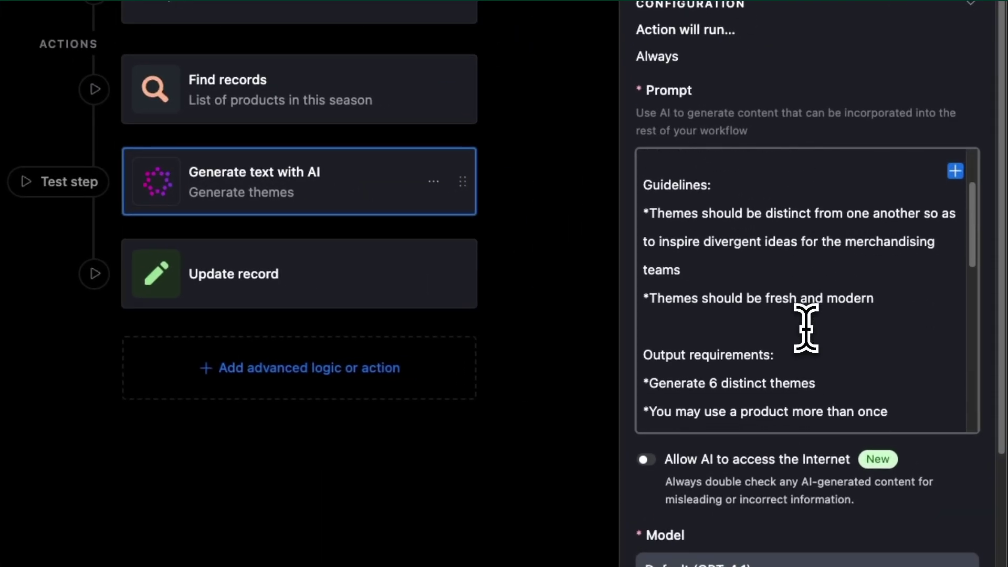
scroll(806, 328, "down", 2)
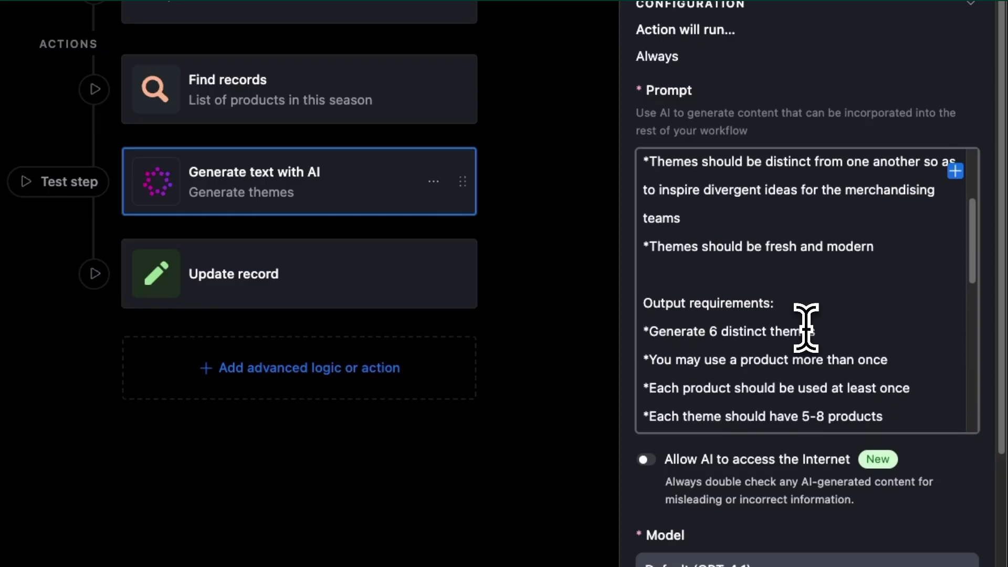
scroll(806, 329, "down", 2)
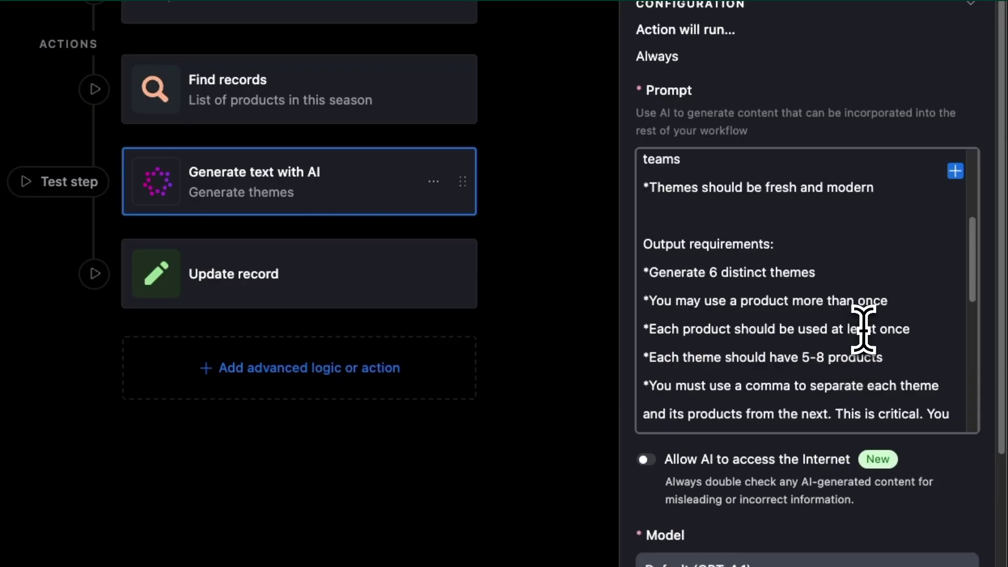
scroll(862, 318, "down", 3)
scroll(862, 323, "down", 5)
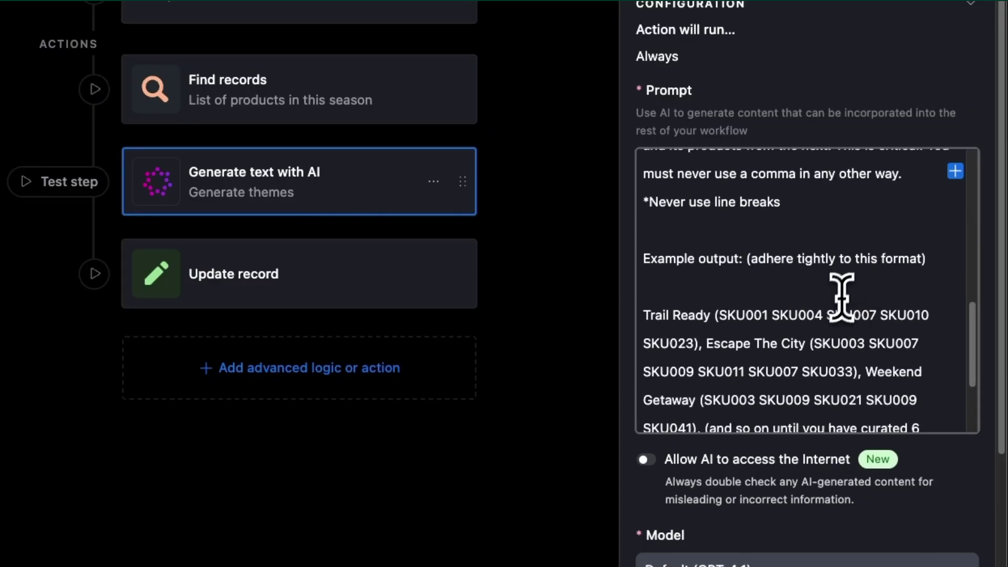
scroll(835, 272, "down", 3)
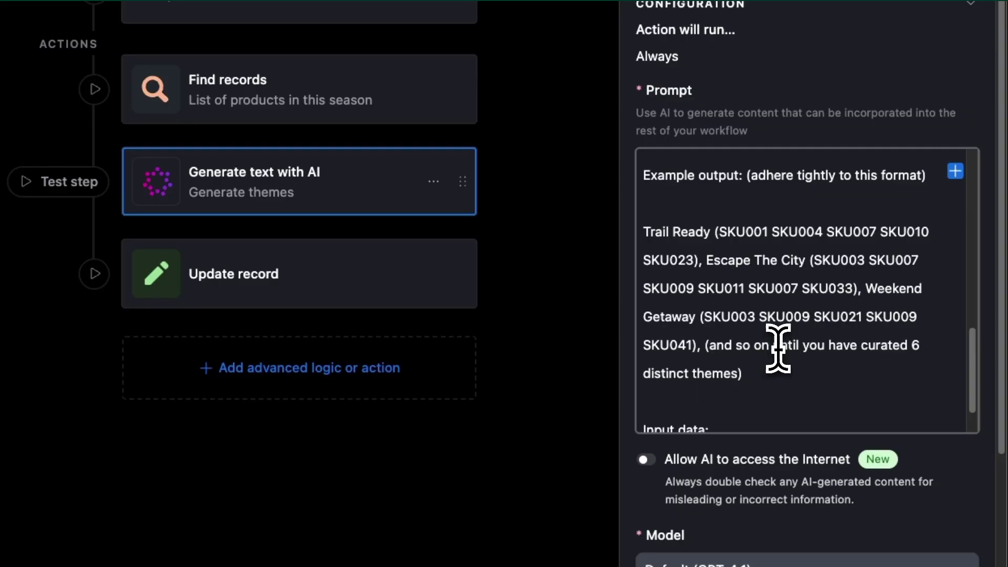
left_click_drag(709, 232, 639, 233)
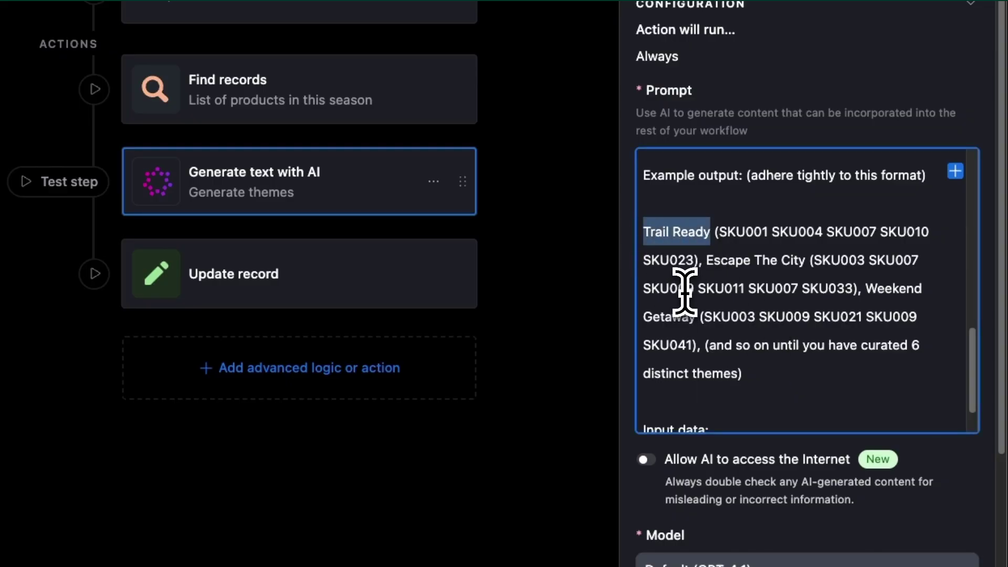
left_click(702, 245)
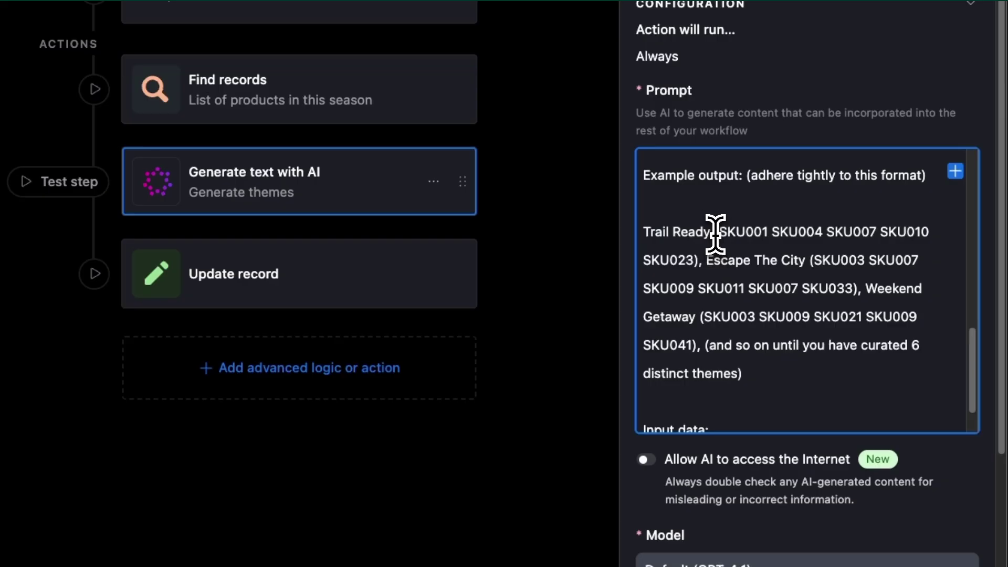
left_click_drag(715, 234, 697, 255)
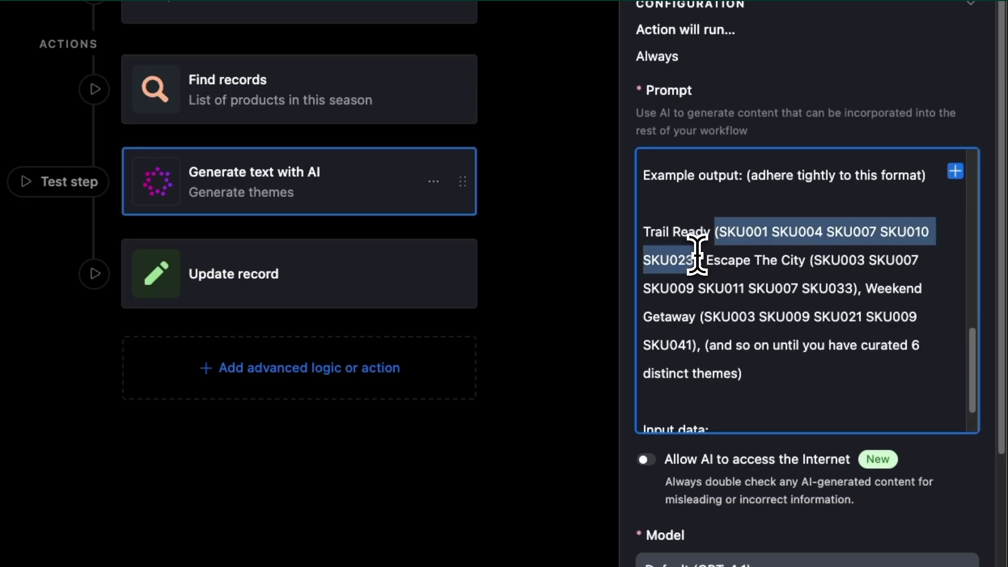
left_click(738, 261)
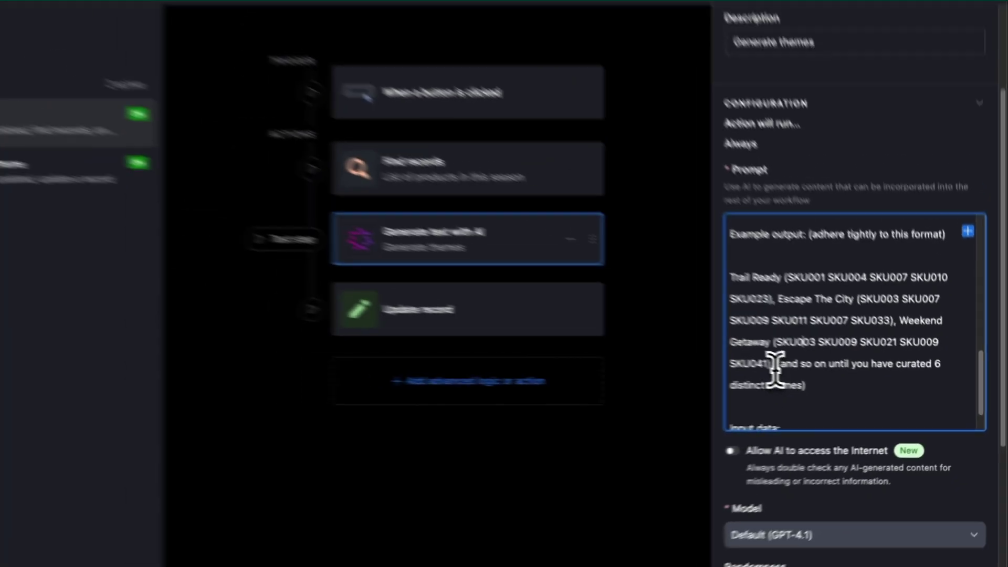
left_click_drag(776, 367, 723, 270)
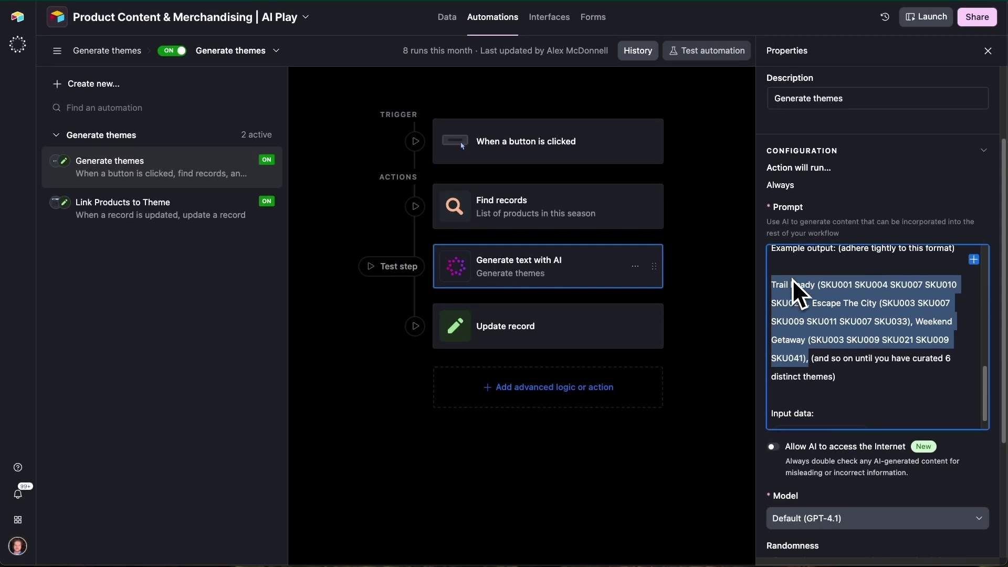
scroll(797, 287, "down", 2)
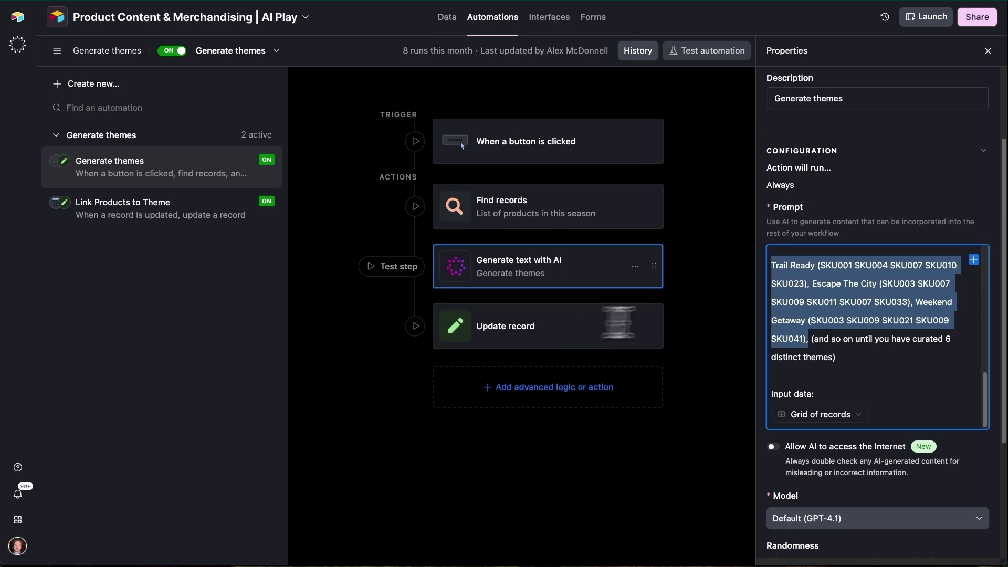
left_click(806, 310)
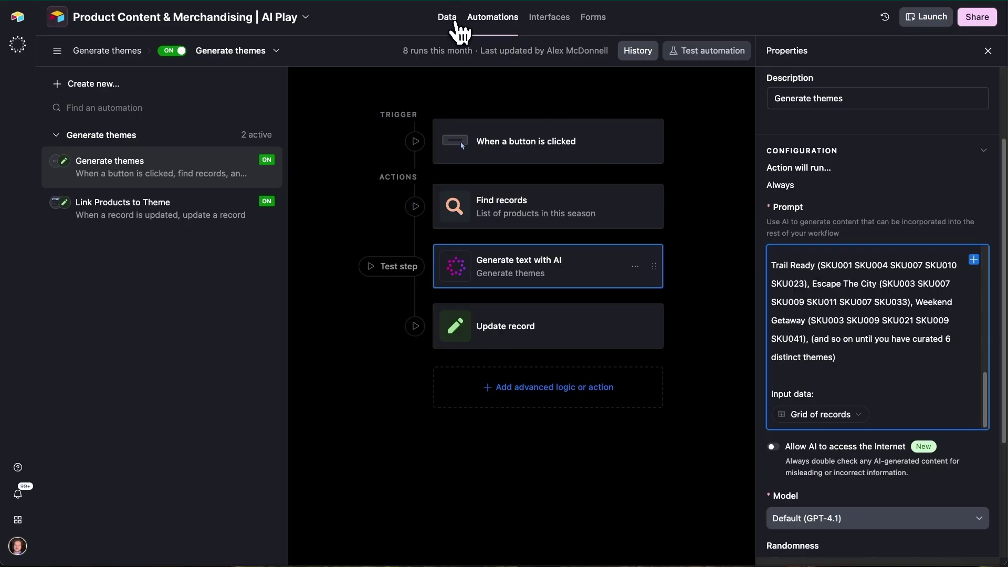
left_click(450, 18)
Step: Check the SS Athleisure line's linked themes in the Seasons table, then switch to the Themes table
left_click(70, 53)
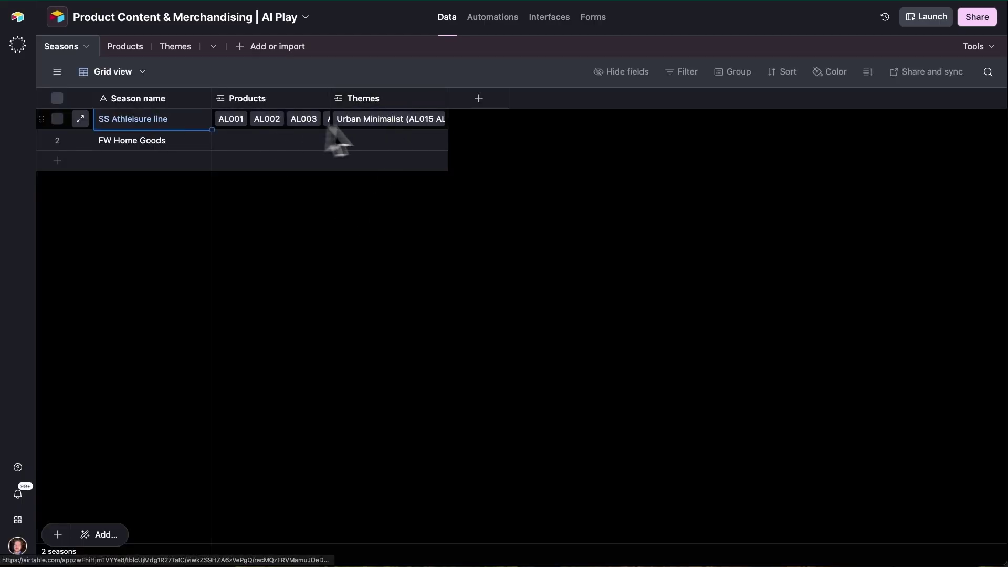
left_click(400, 126)
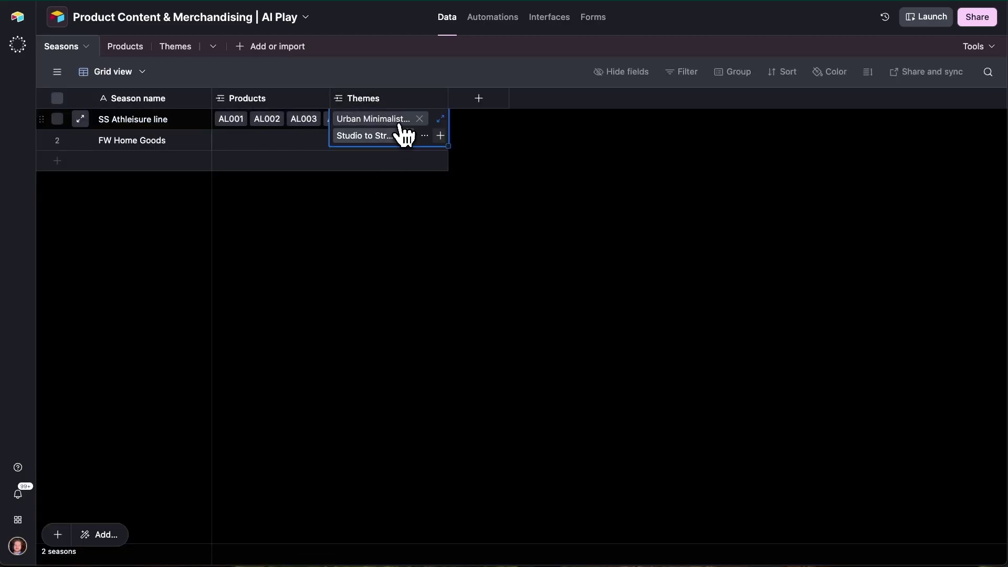
left_click(441, 120)
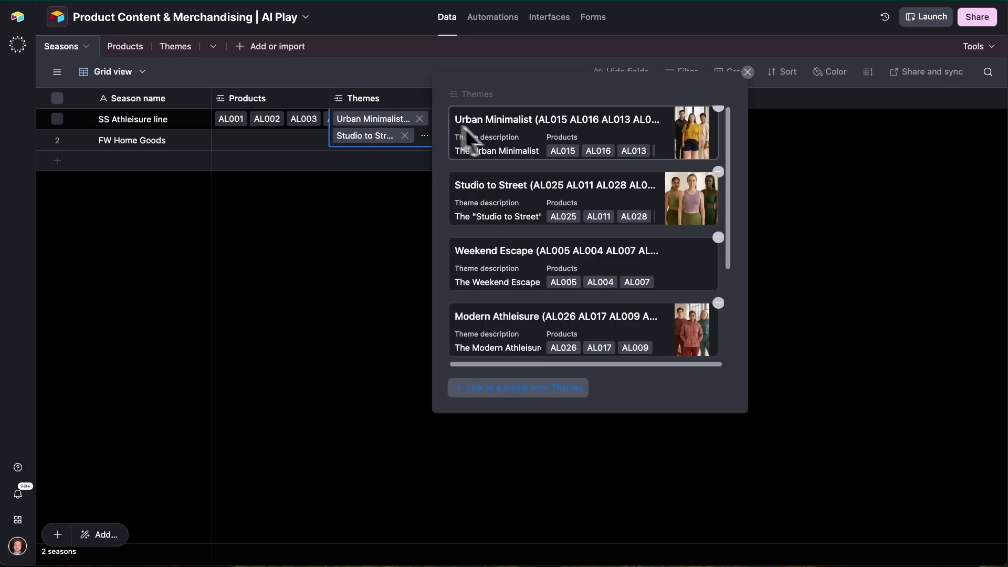
scroll(598, 252, "down", 2)
scroll(617, 320, "down", 2)
scroll(621, 333, "up", 4)
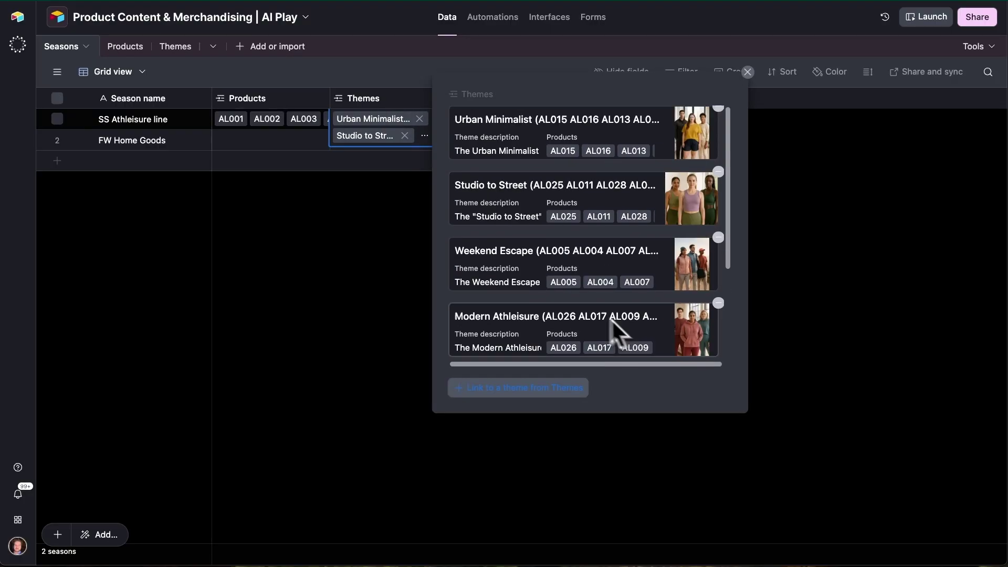
left_click(303, 226)
left_click(169, 47)
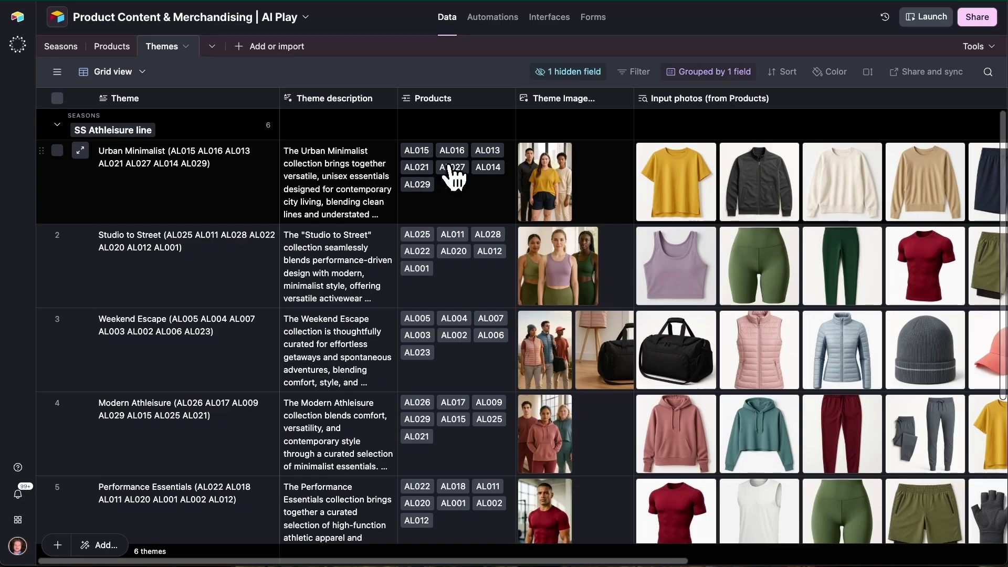
Step: Unhide the Products (extract) field and check Urban Minimalist's comma-separated product codes
left_click(569, 71)
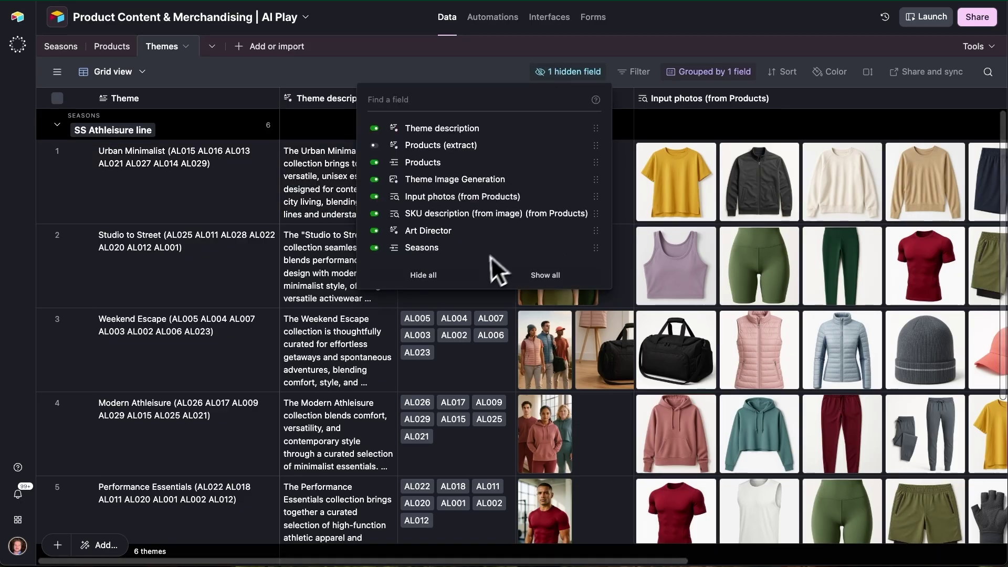
left_click(446, 146)
left_click(681, 123)
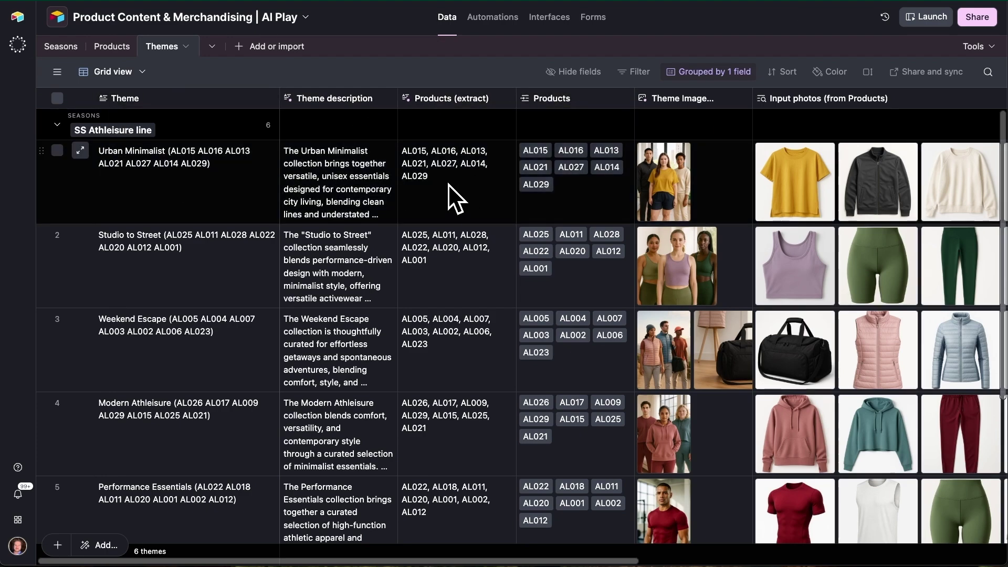
left_click(448, 183)
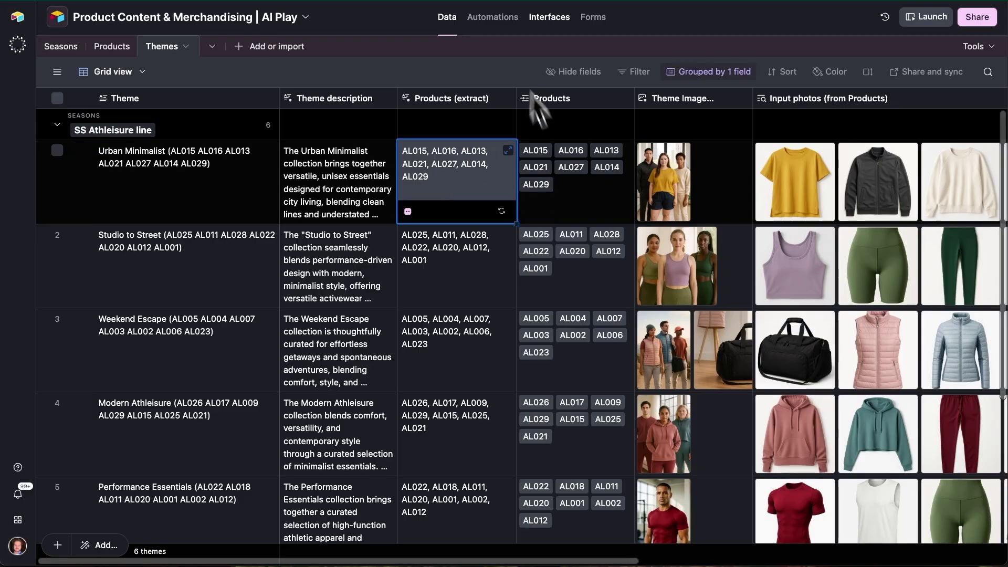
left_click(500, 29)
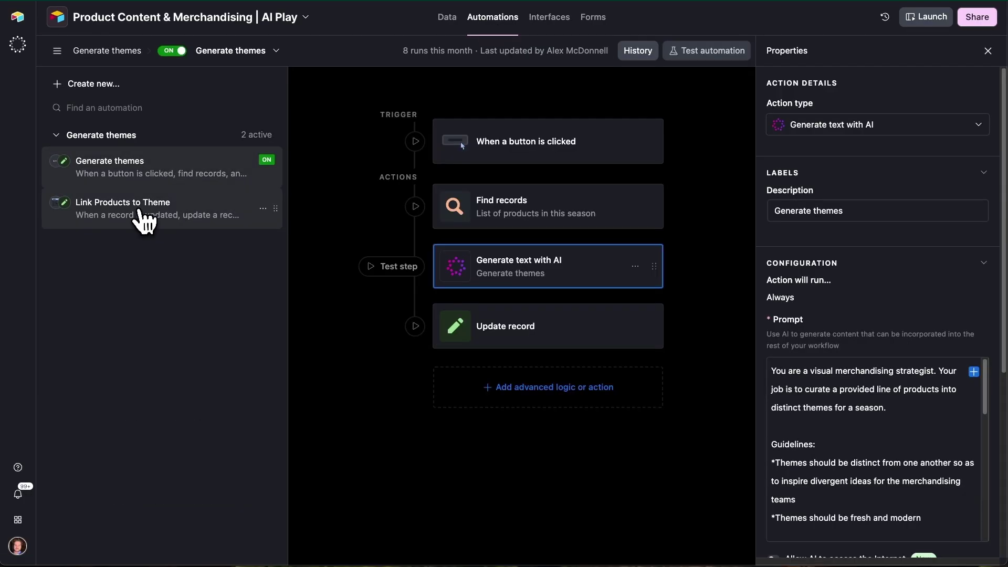
Step: Cross-check the Link Products to Theme automation against Urban Minimalist's Products (extract) value
left_click(139, 211)
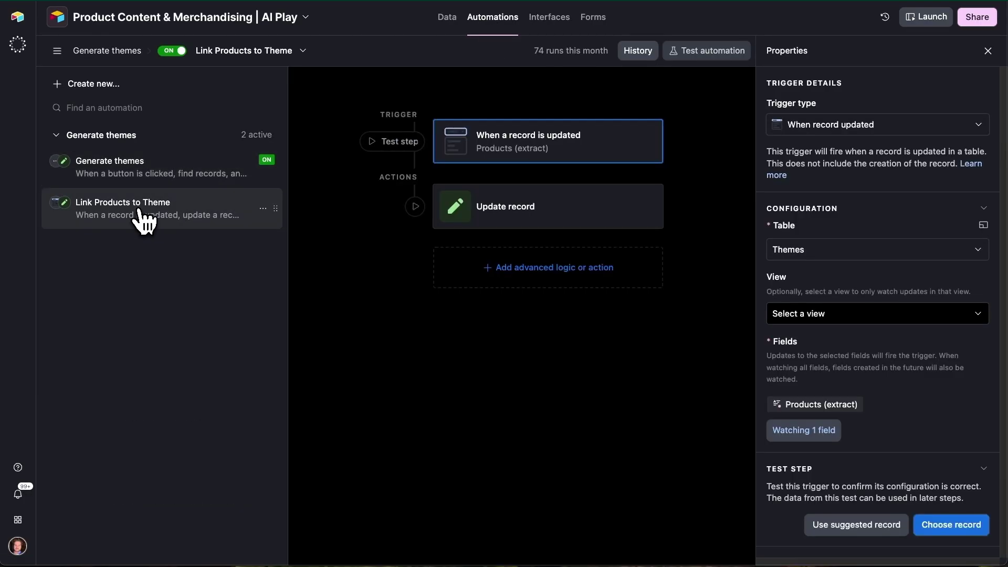
left_click(451, 20)
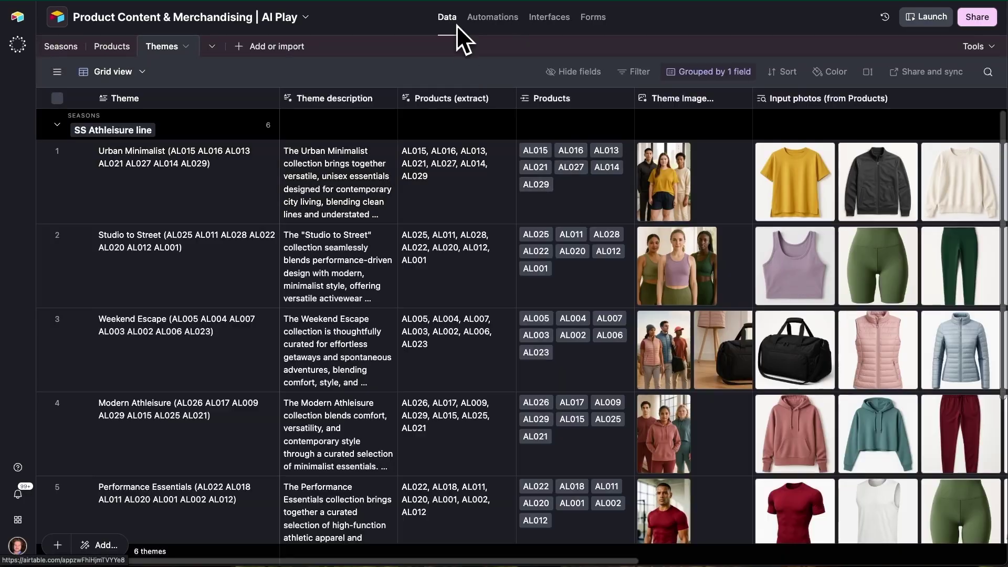
left_click(451, 197)
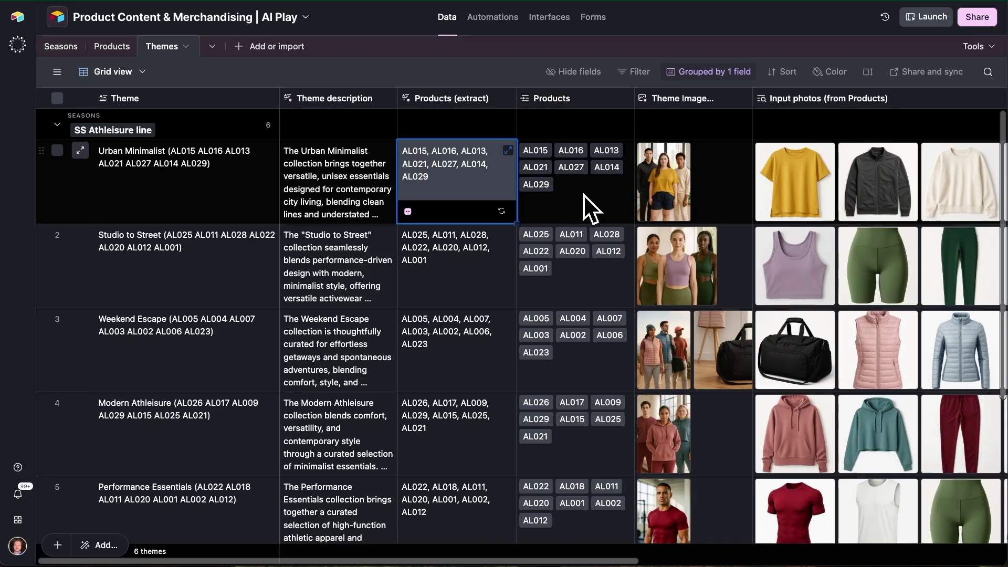
Step: Compare the Generate themes automation with the Link Products to Theme automation
left_click(511, 22)
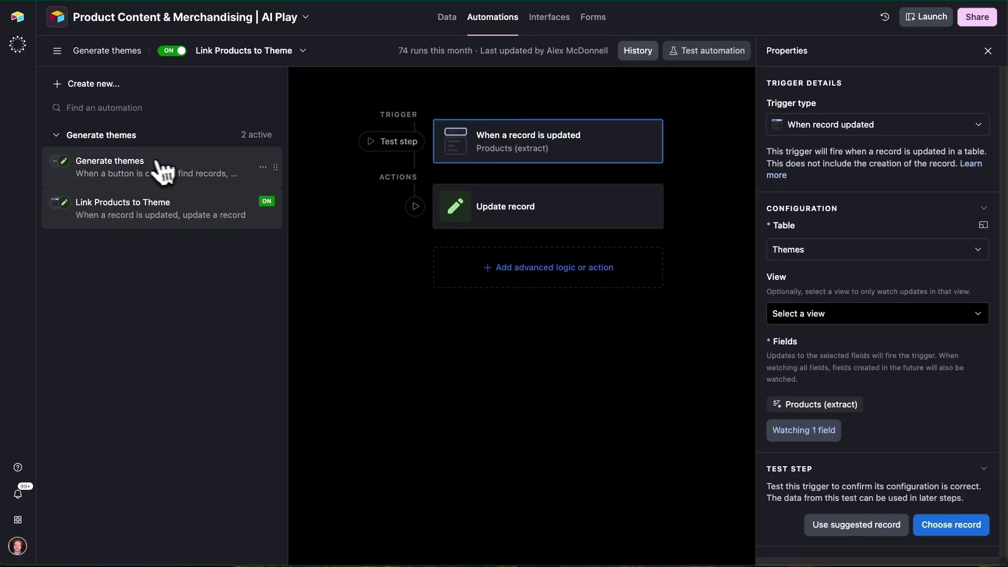
left_click(173, 169)
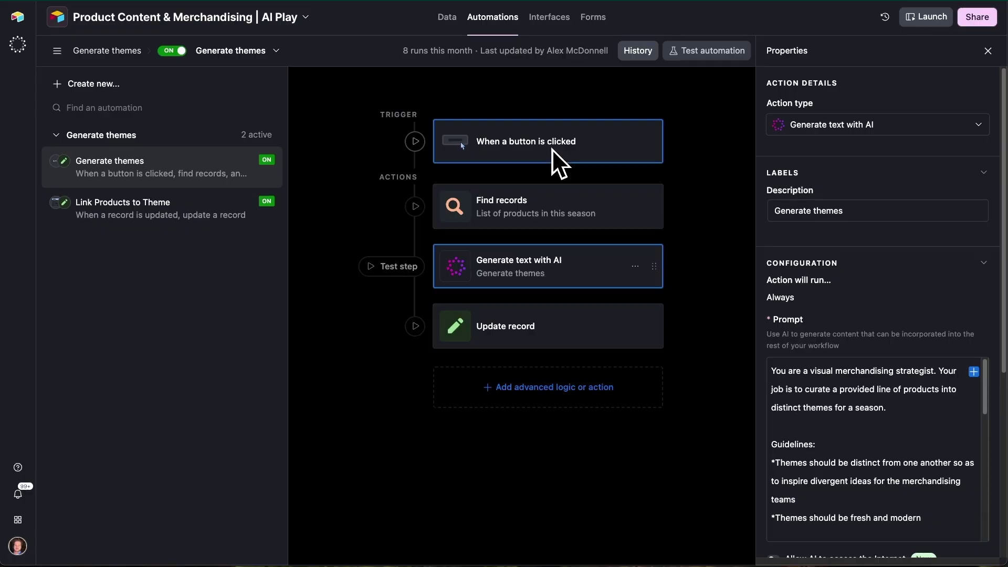
left_click(139, 224)
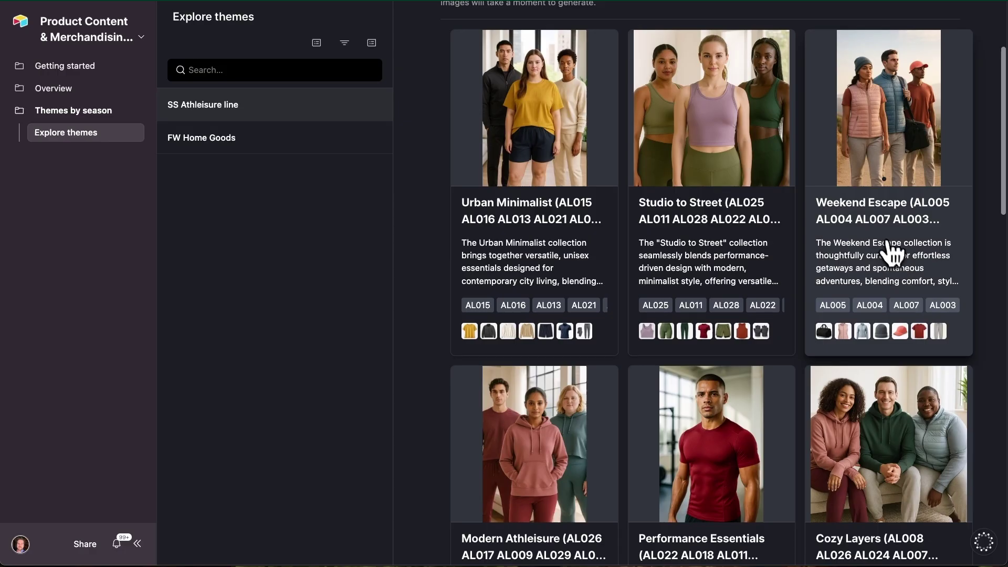
Step: Open the Weekend Escape theme and flip through its lifestyle images, including the duffel bag
left_click(893, 254)
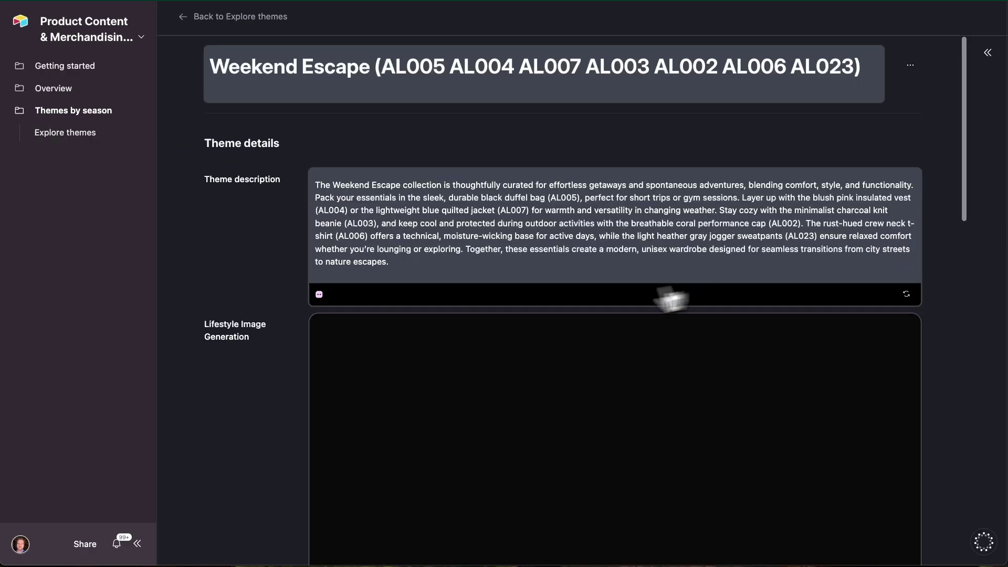
scroll(670, 303, "down", 5)
scroll(269, 347, "down", 4)
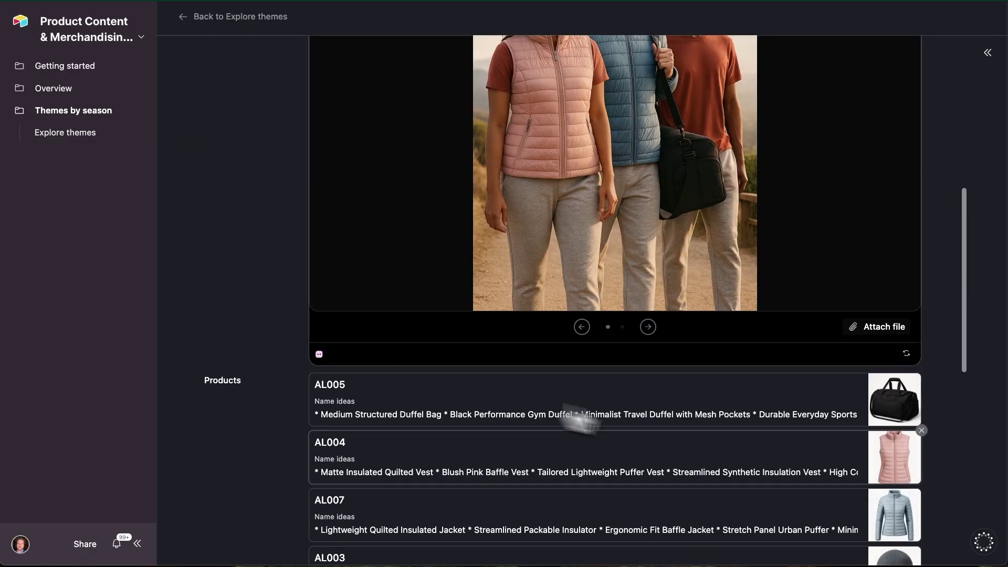
scroll(682, 436, "down", 3)
scroll(735, 450, "up", 4)
scroll(738, 336, "down", 5)
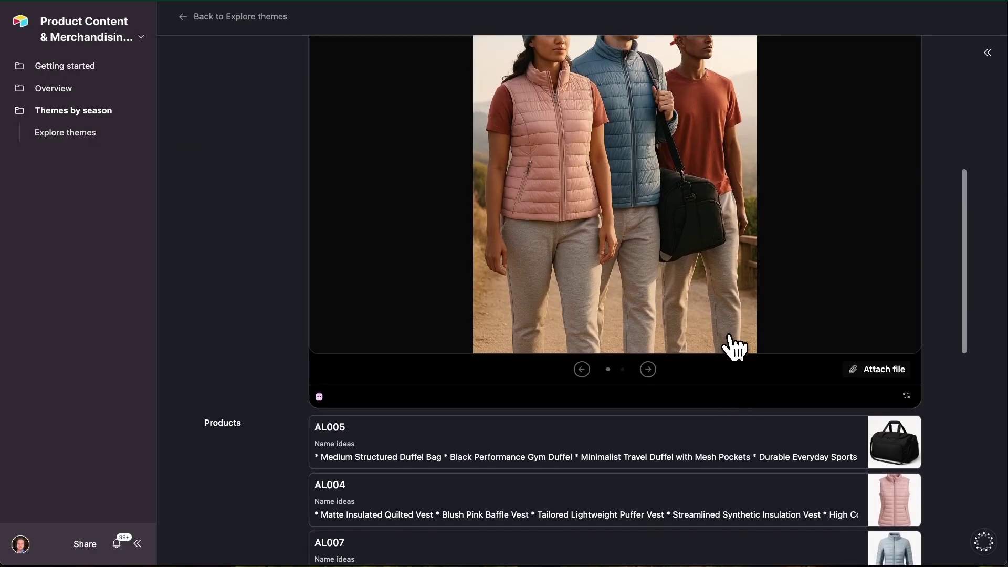
scroll(745, 387, "up", 7)
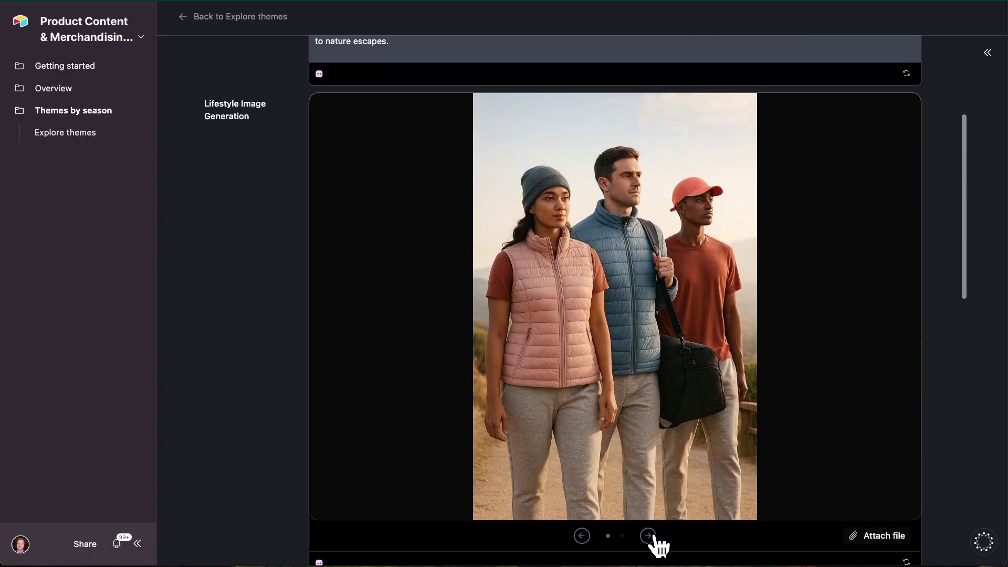
left_click(649, 536)
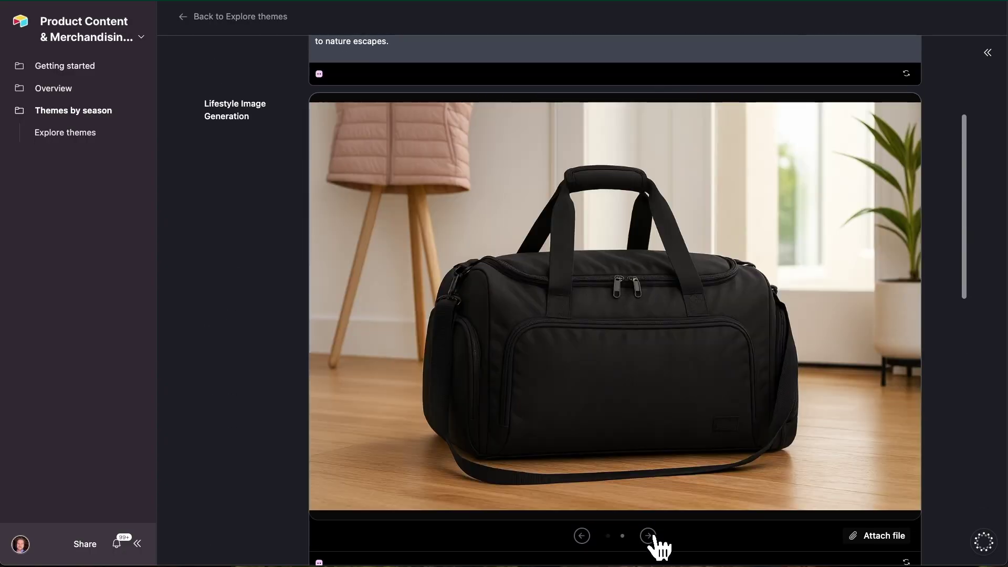
left_click(583, 536)
Step: Review the rest of Weekend Escape's details and return to the Explore themes list
scroll(667, 410, "down", 1)
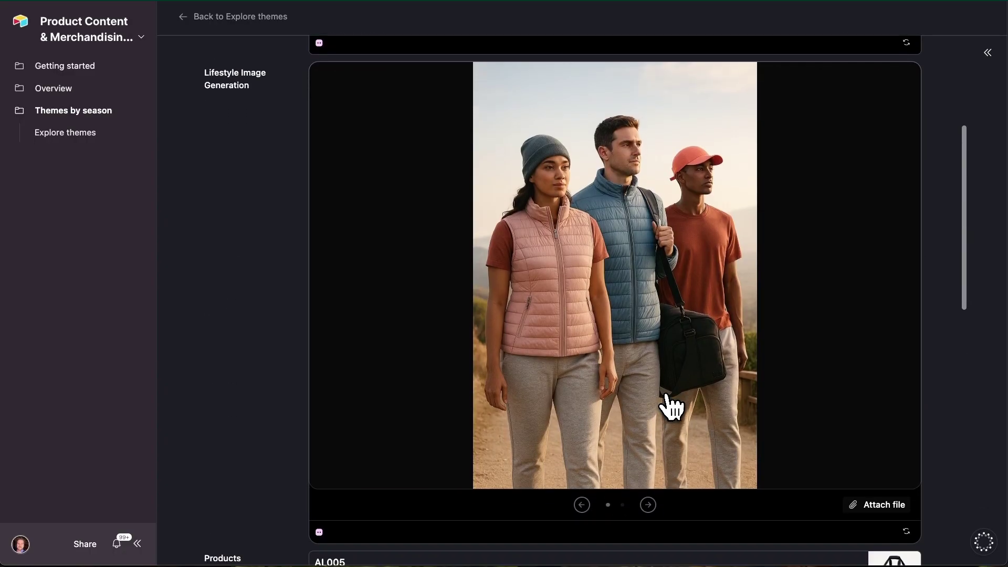
scroll(672, 407, "down", 8)
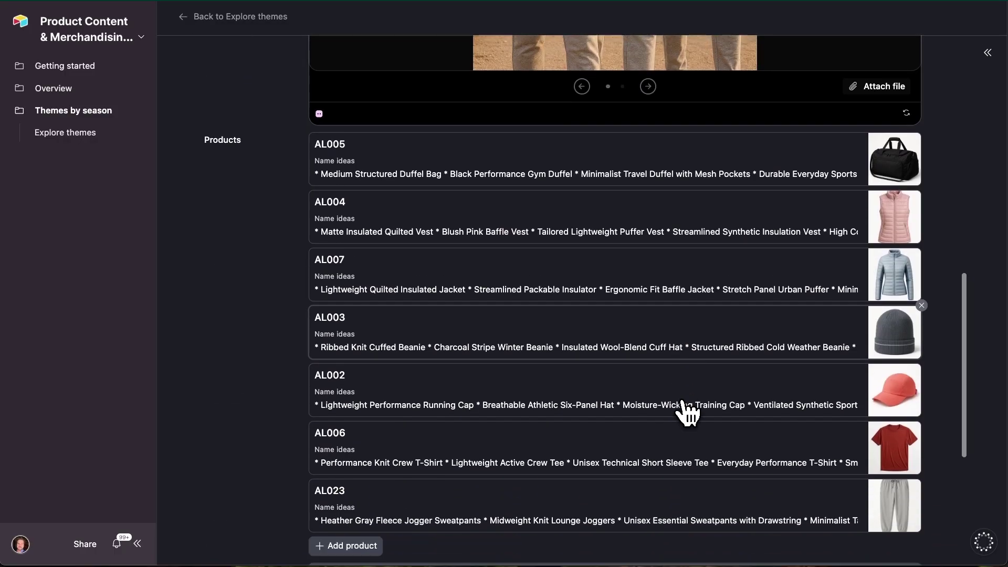
scroll(671, 432, "up", 9)
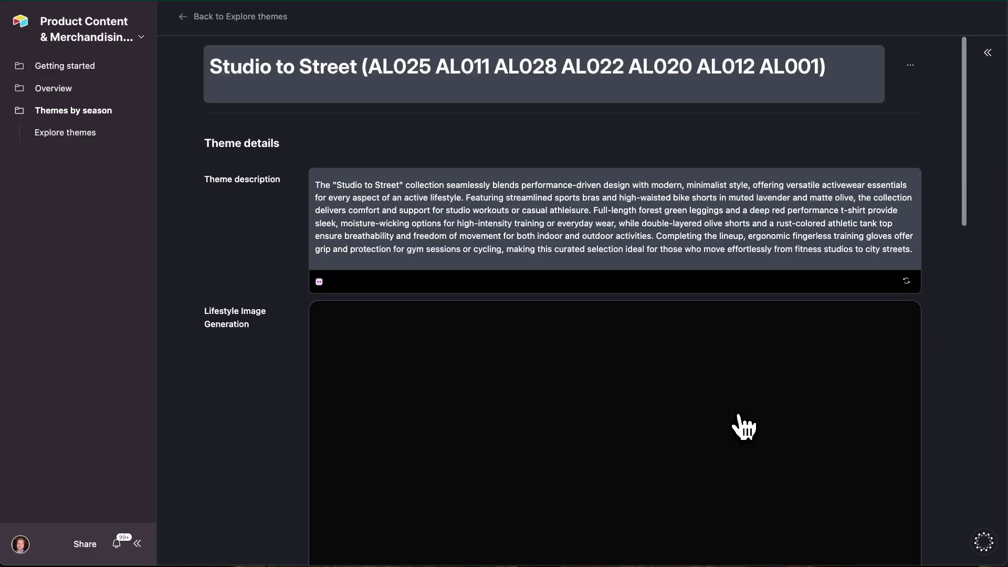
scroll(945, 319, "down", 4)
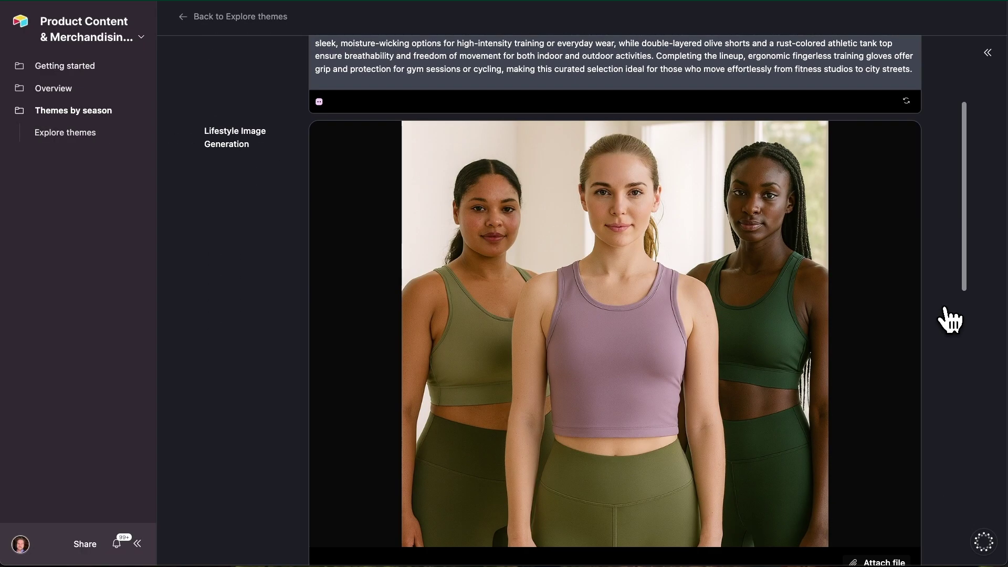
scroll(950, 319, "down", 10)
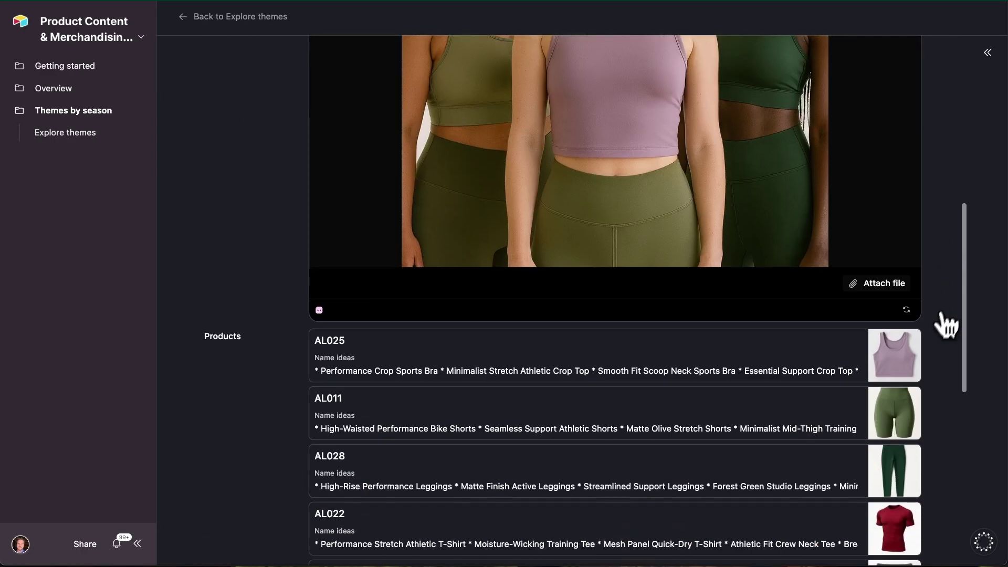
scroll(669, 387, "up", 8)
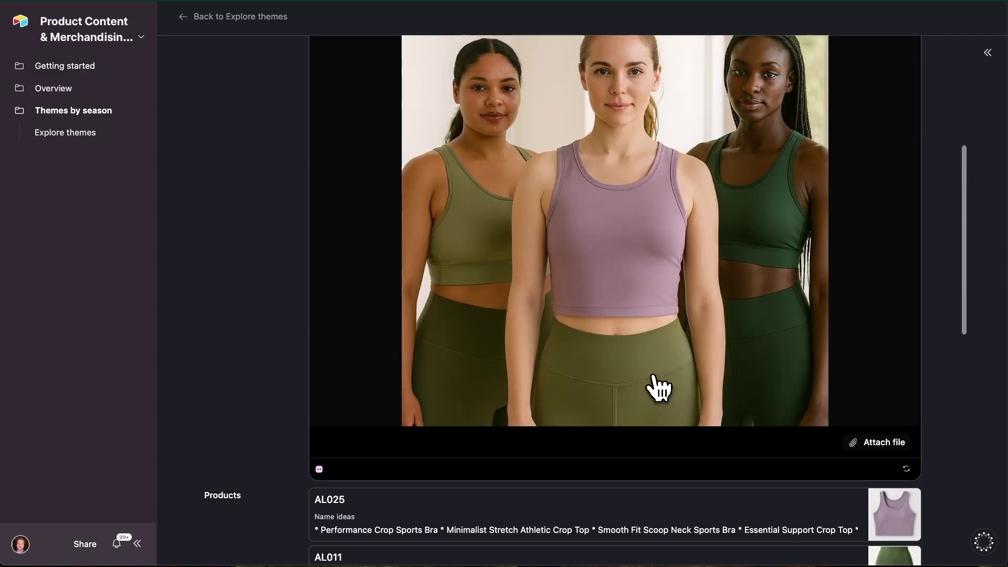
scroll(630, 273, "up", 5)
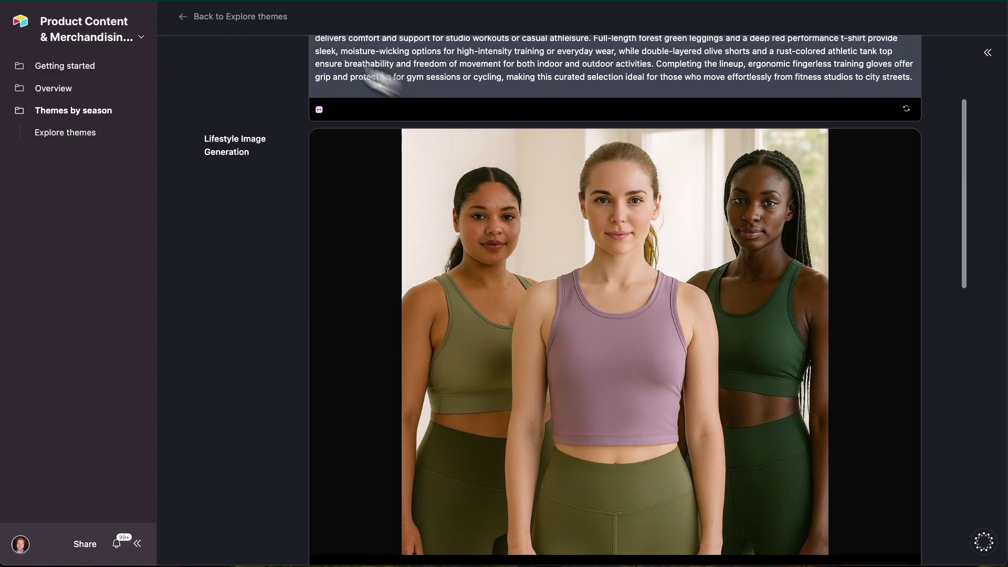
left_click(242, 17)
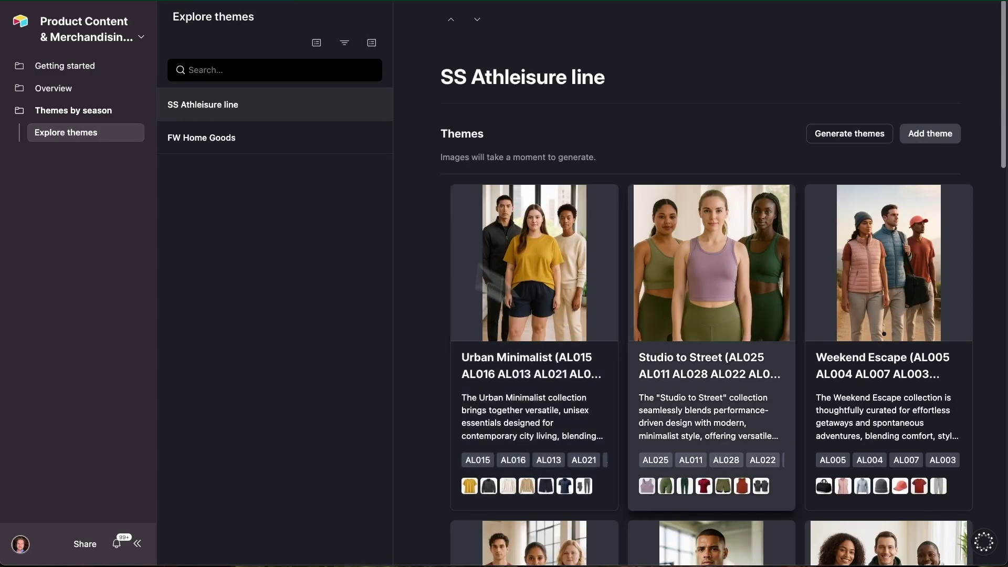
Step: Leave the Explore themes interface for the underlying Themes table via View data
scroll(663, 353, "down", 3)
scroll(663, 352, "down", 3)
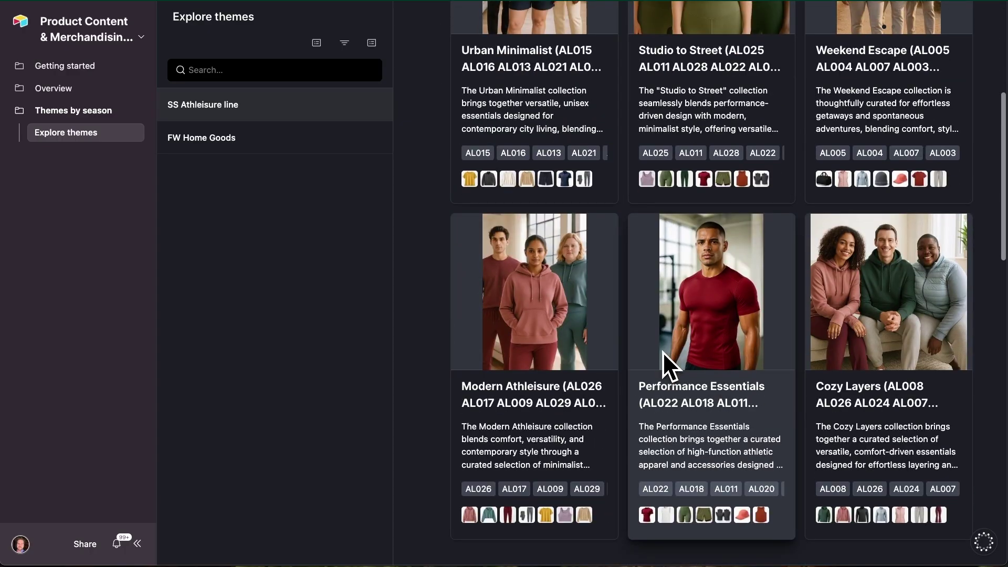
scroll(663, 366, "down", 1)
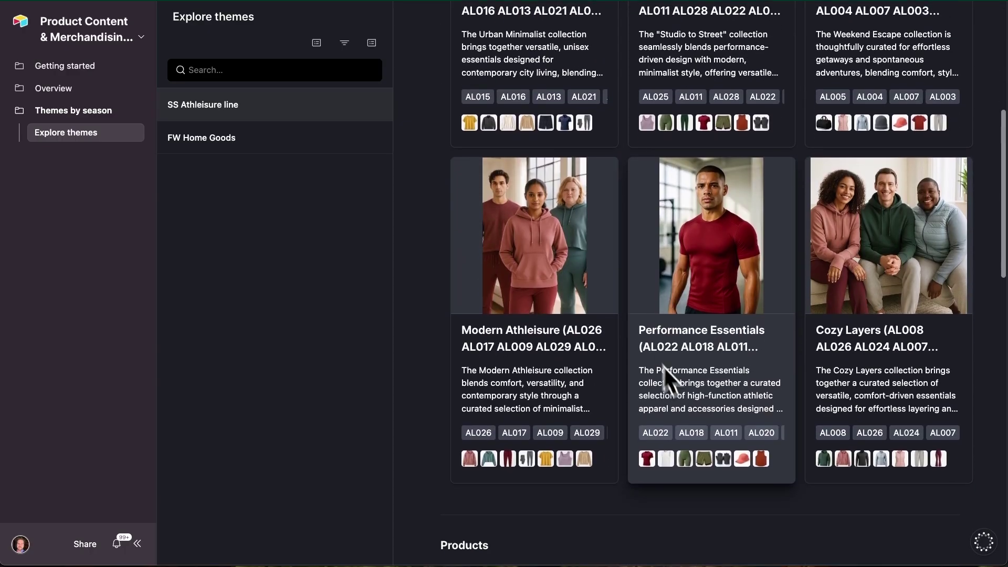
left_click(131, 42)
left_click(124, 96)
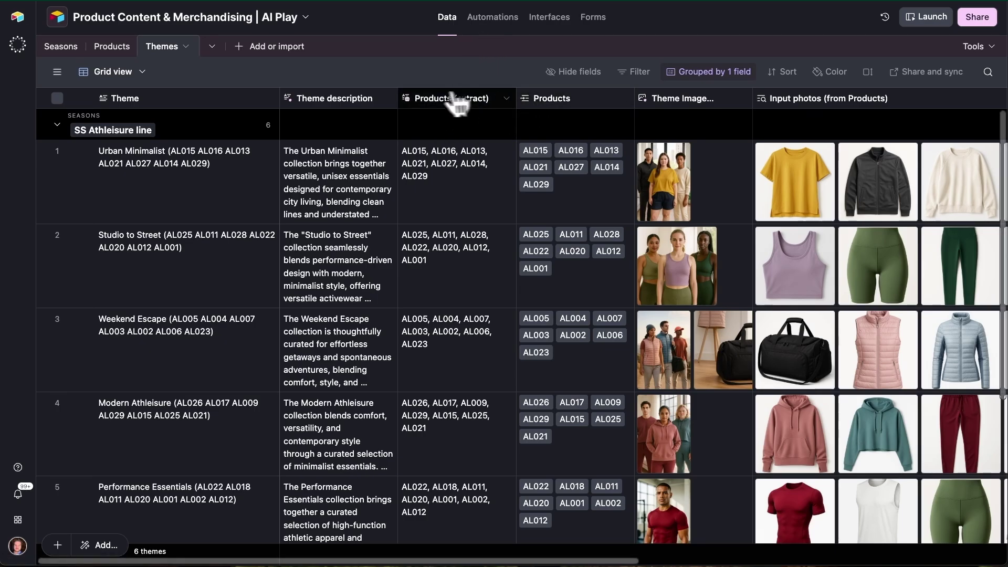
left_click(502, 20)
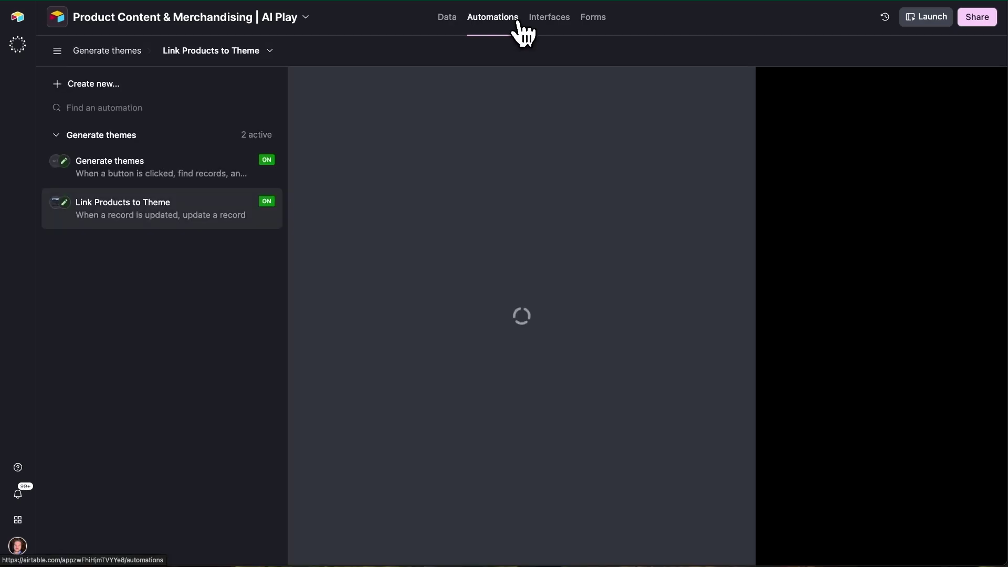
left_click(139, 169)
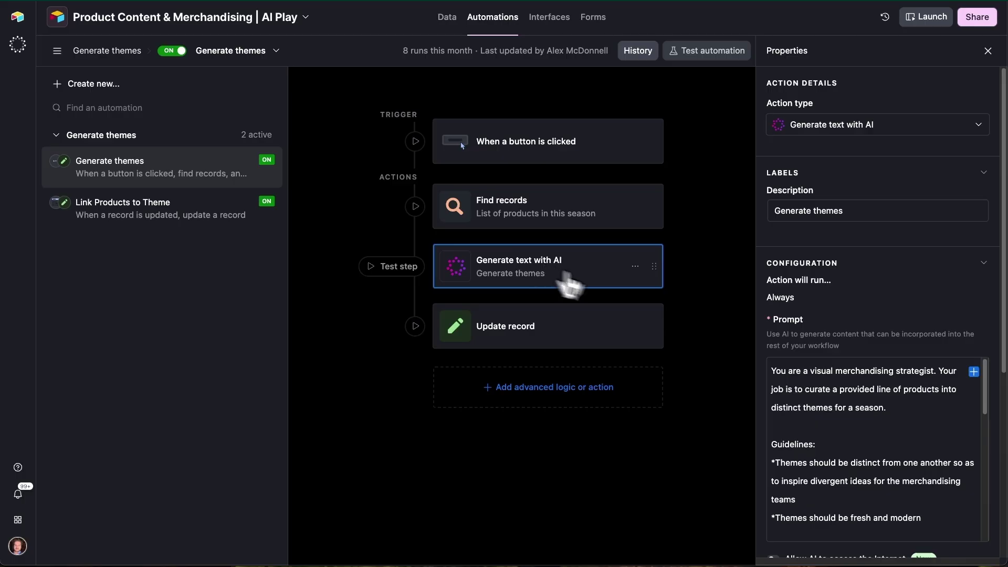
scroll(756, 310, "down", 3)
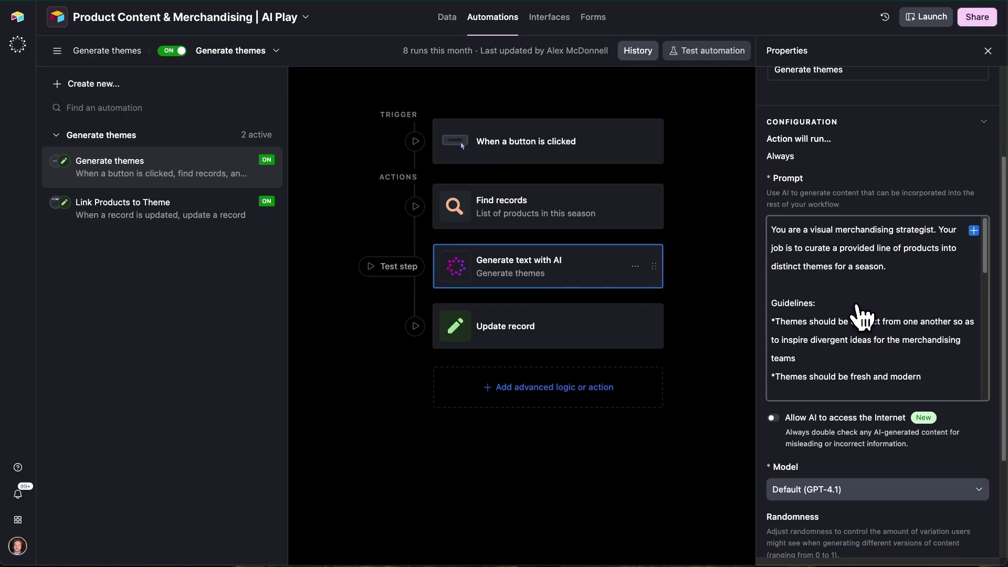
scroll(862, 315, "down", 5)
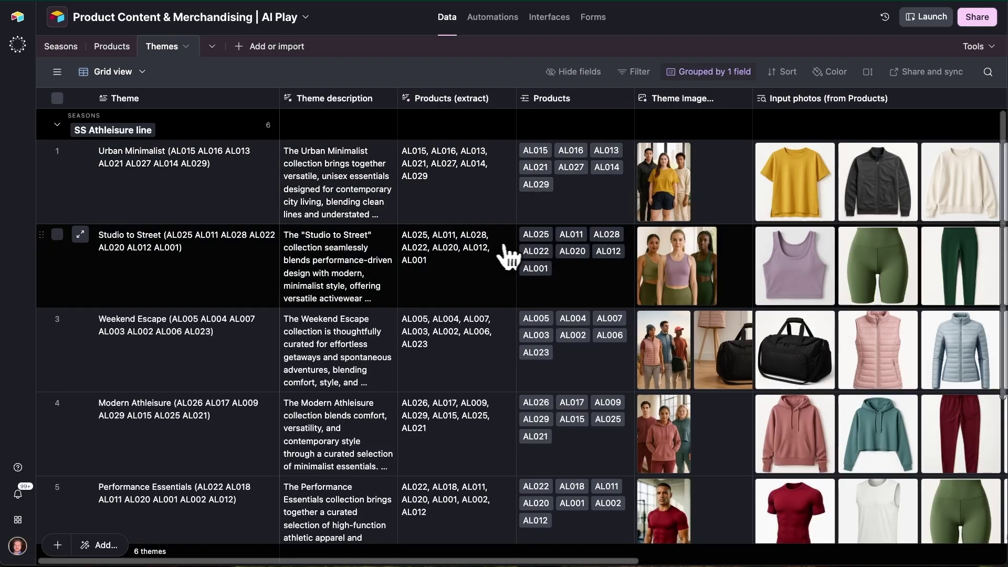
scroll(447, 321, "right", 5)
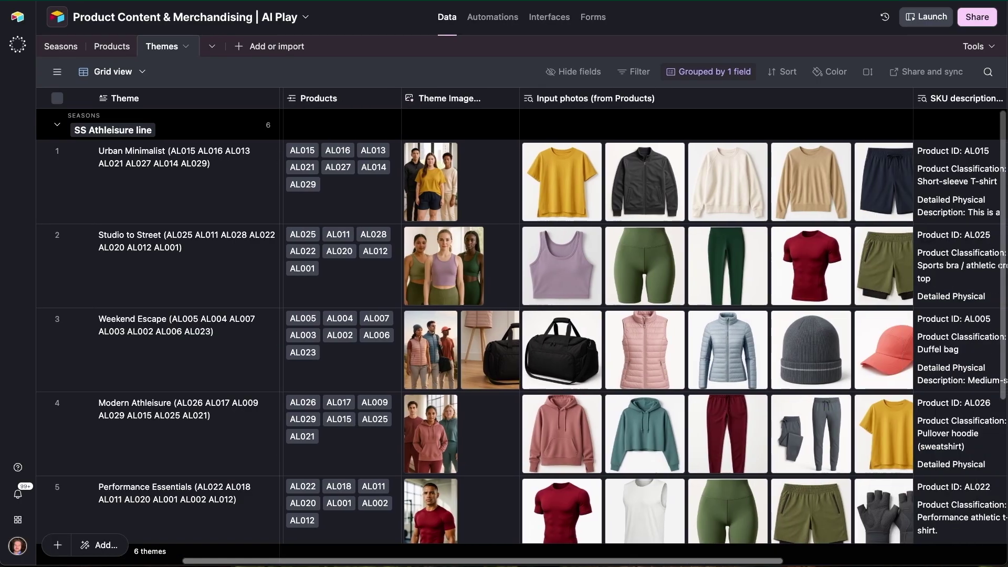
scroll(447, 316, "down", 5)
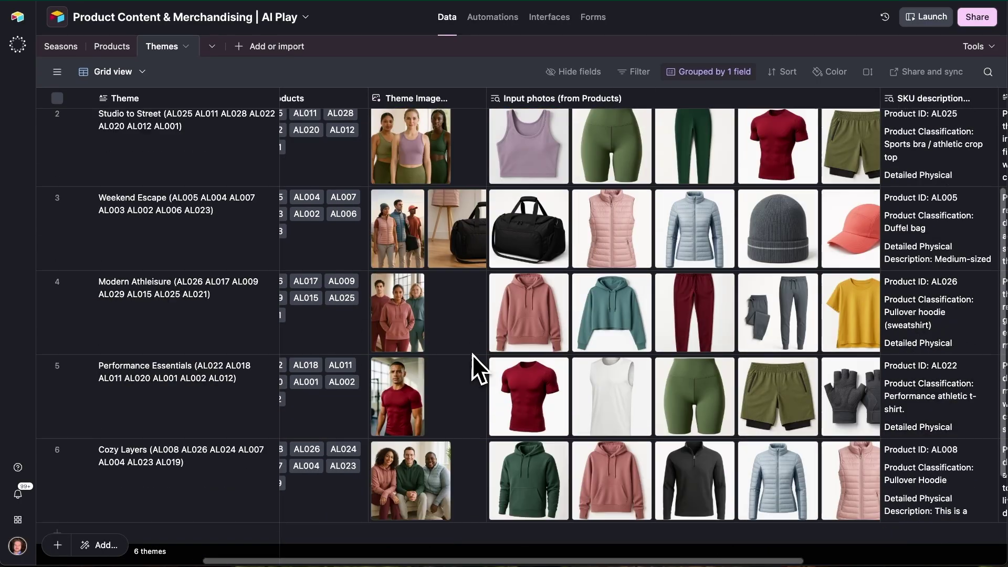
scroll(465, 371, "up", 5)
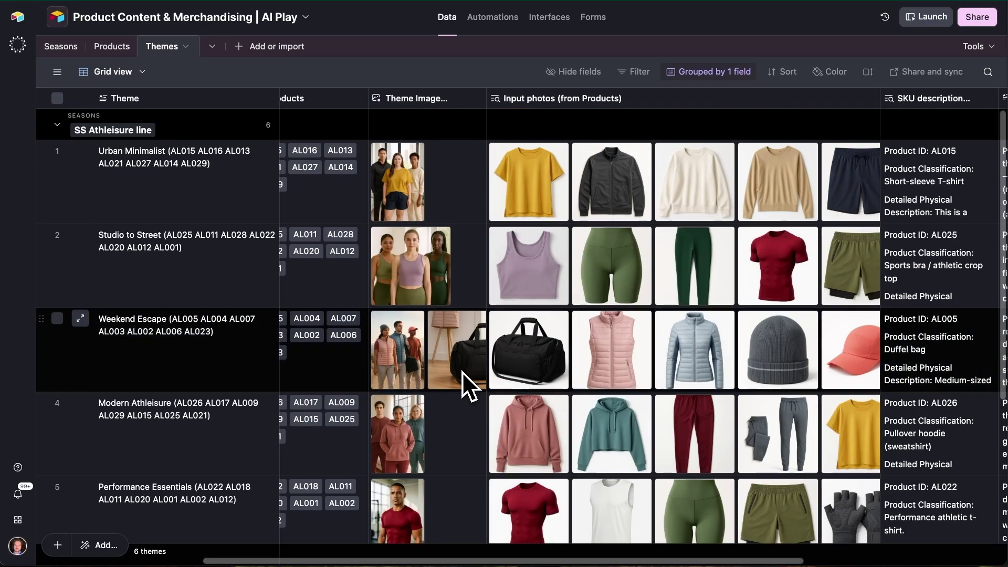